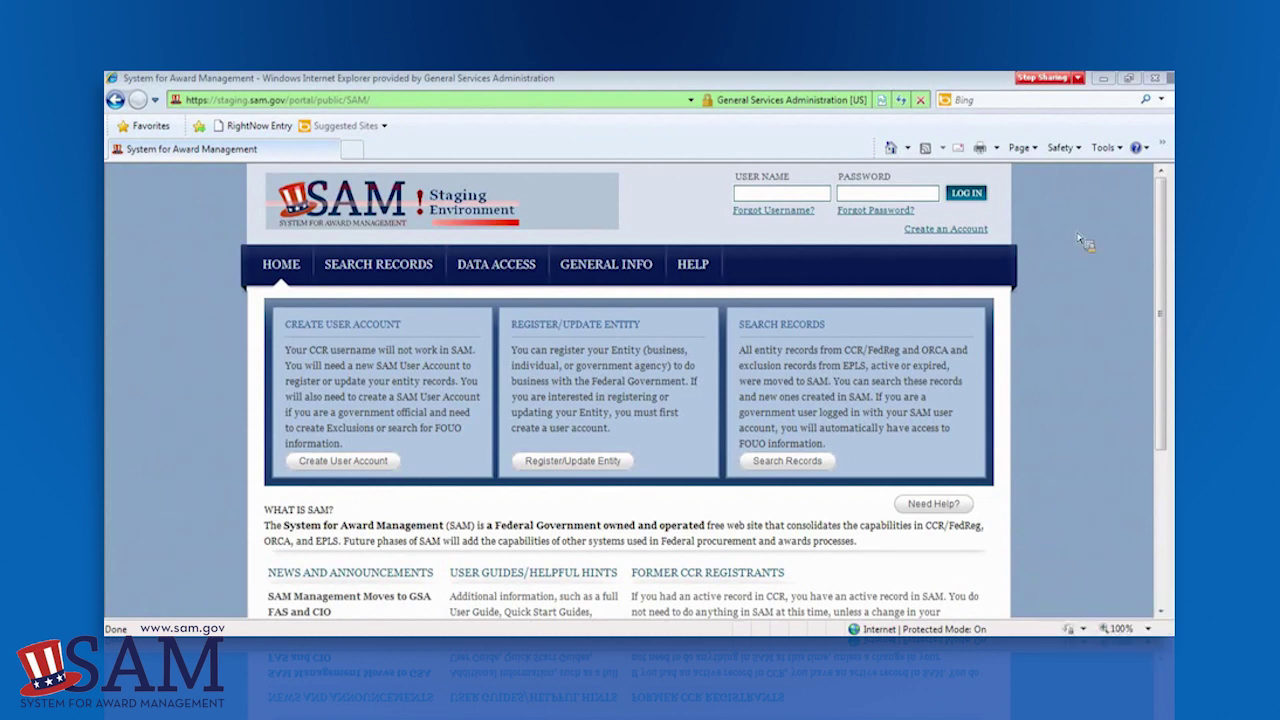
- Log in with the account username and password, and accept the SAM Terms and Conditions
{"action": "type", "text": "samwebi"}
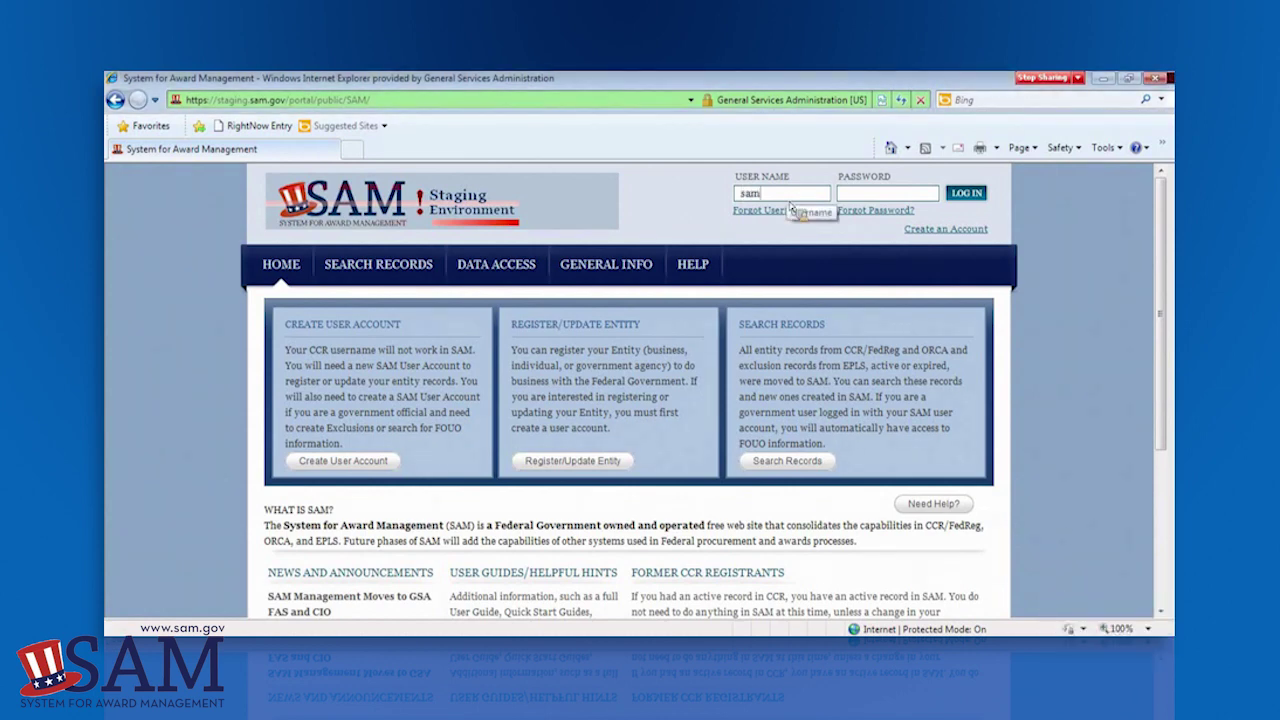
{"action": "type", "text": "nar01"}
{"action": "key", "text": "Tab"}
{"action": "type", "text": "••••••••••"}
{"action": "key", "text": "Return"}
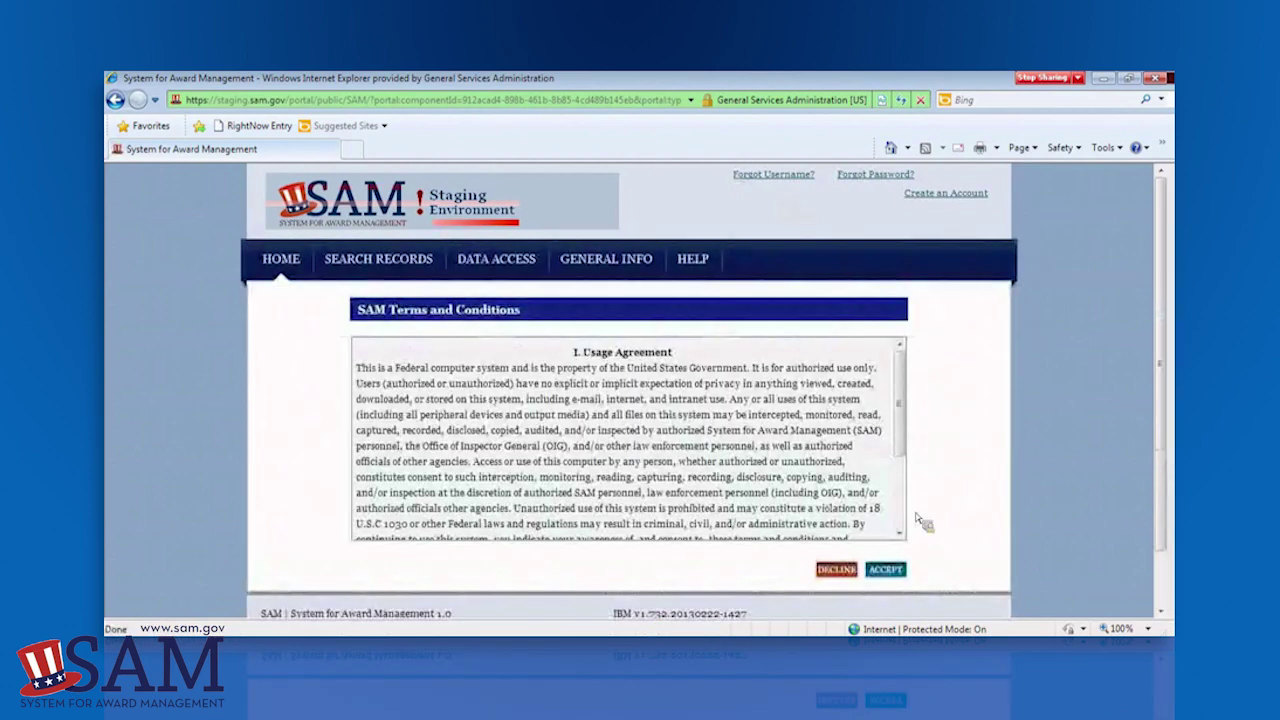
{"action": "left_click_drag", "start_coordinate": [899, 432], "coordinate": [910, 492]}
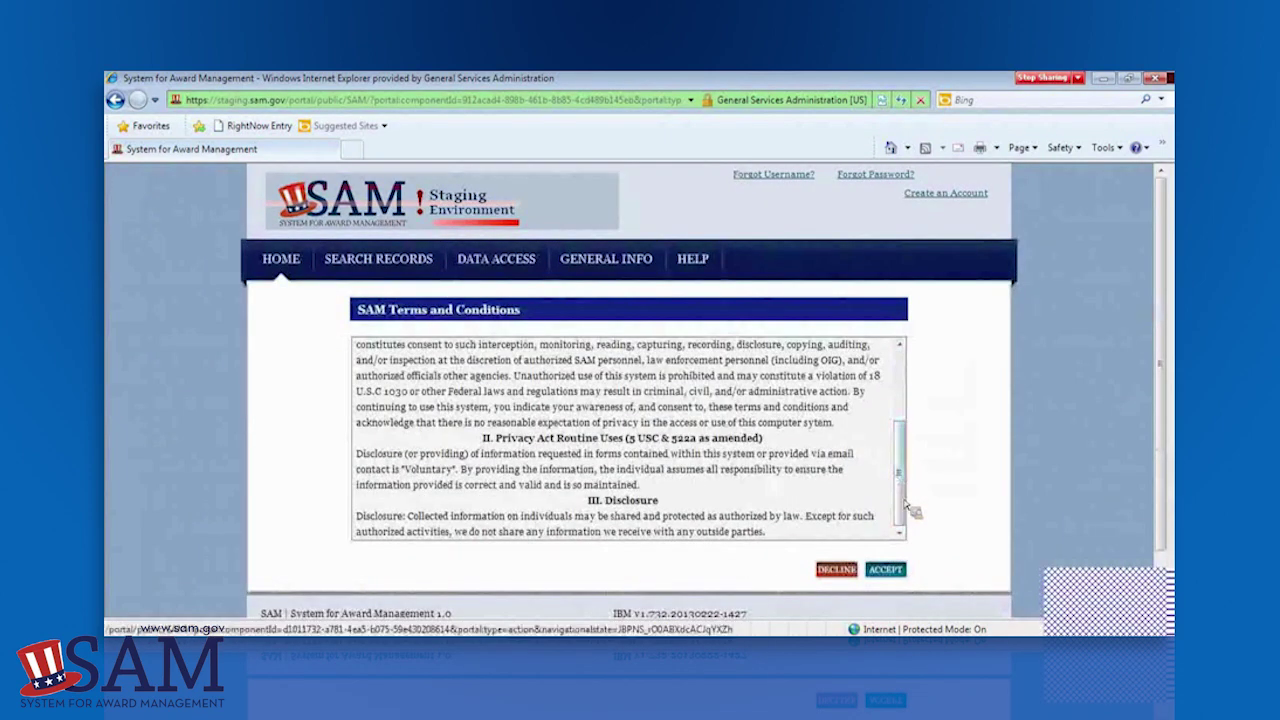
{"action": "left_click", "coordinate": [887, 570]}
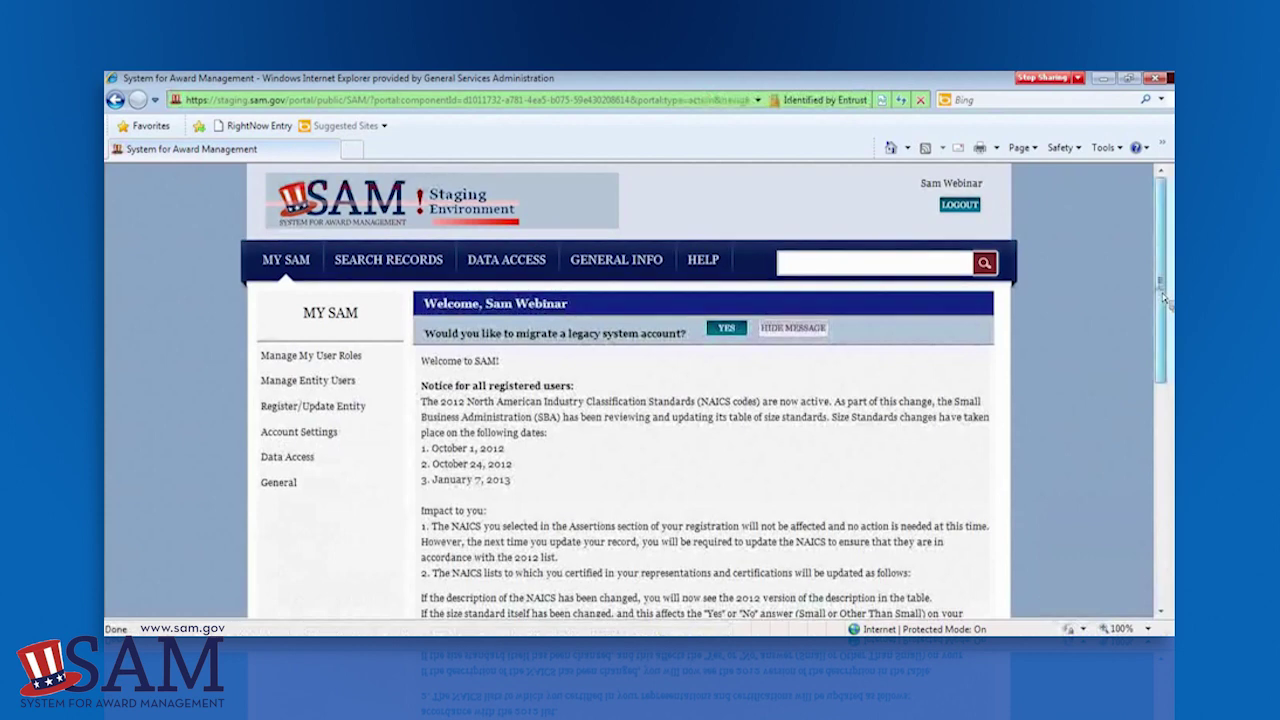
- Open the complete registrations under Register/Update Entity and start updating the entity Gorman Manufacturing Company, Inc
{"action": "left_click_drag", "start_coordinate": [1163, 295], "coordinate": [1164, 328]}
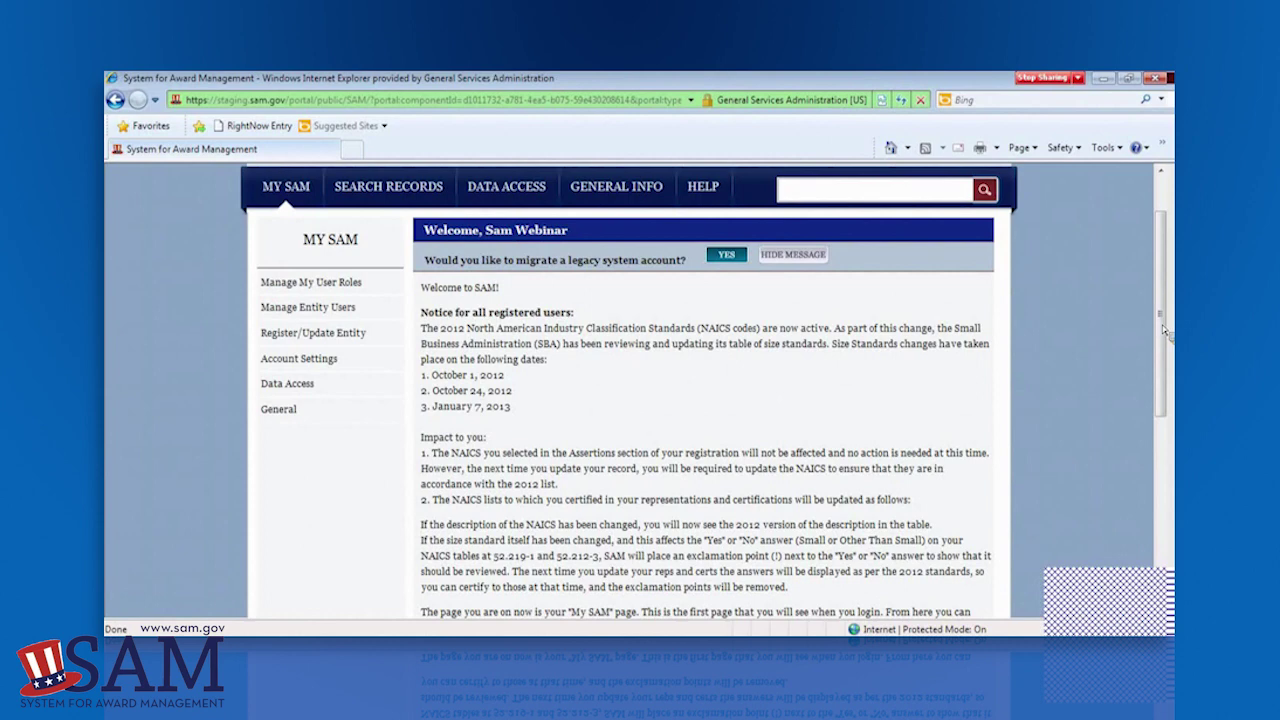
{"action": "left_click", "coordinate": [352, 338]}
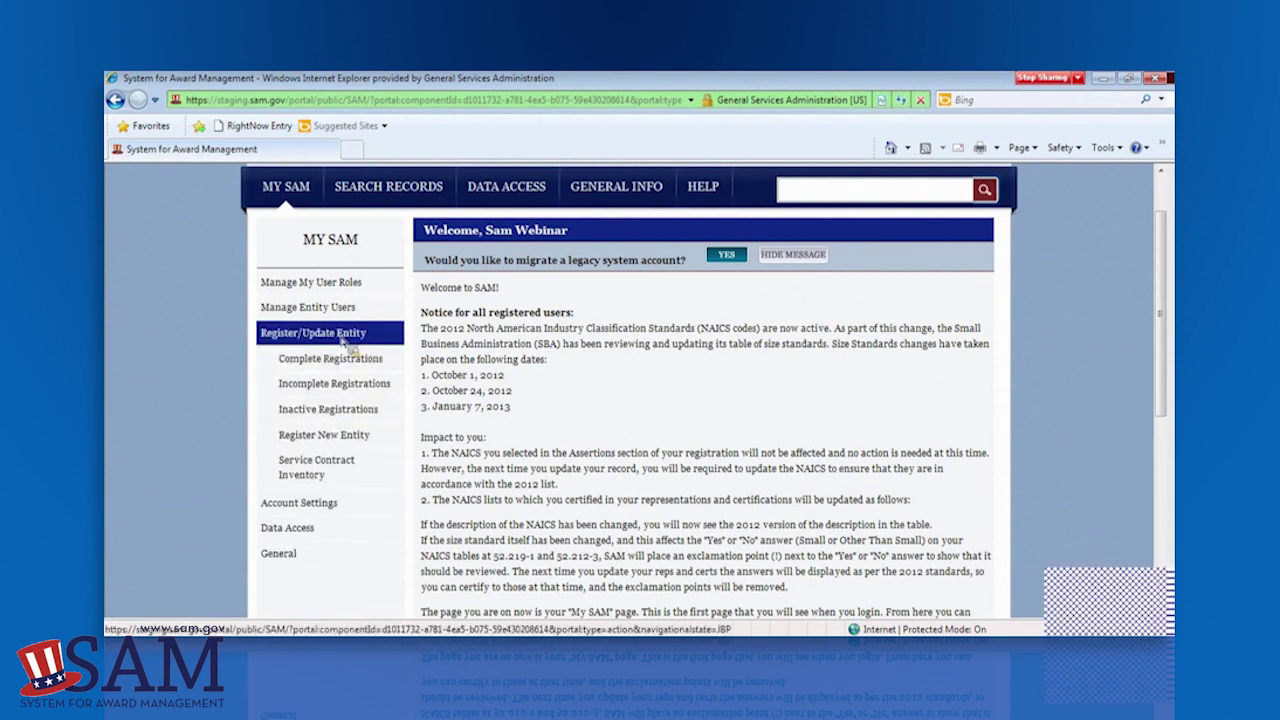
{"action": "left_click", "coordinate": [395, 358]}
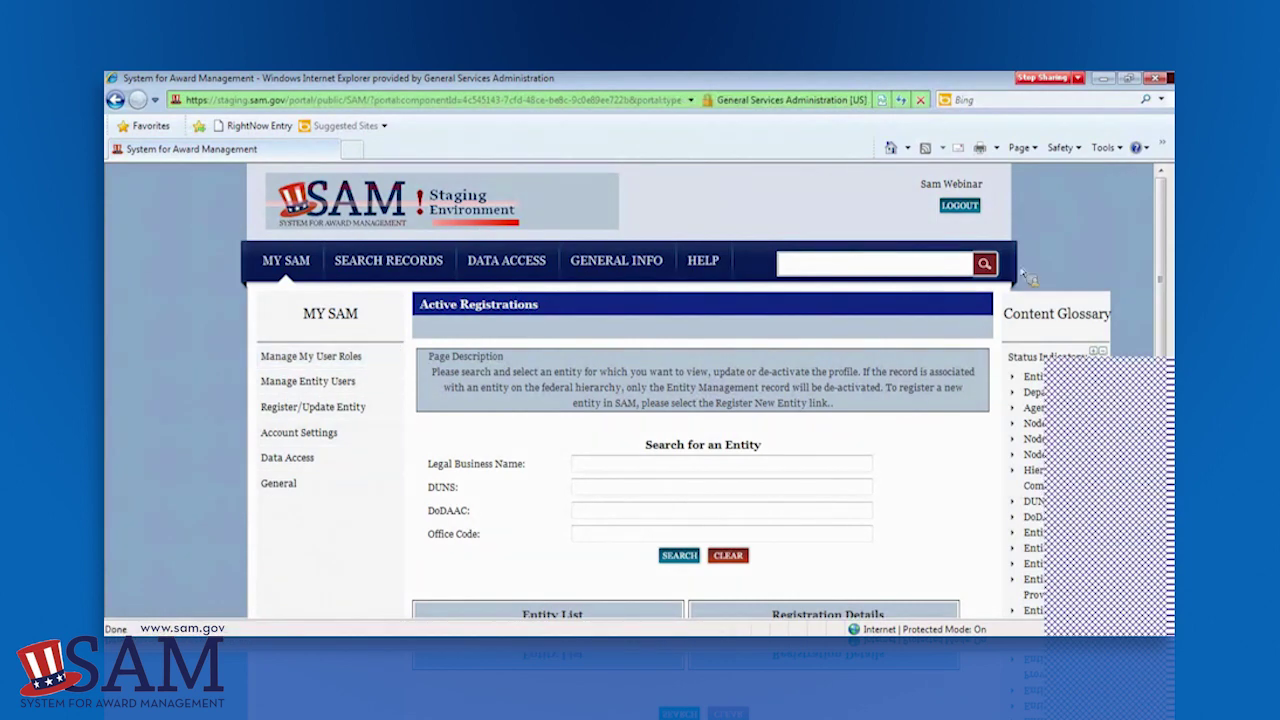
{"action": "left_click_drag", "start_coordinate": [1160, 278], "coordinate": [1168, 387]}
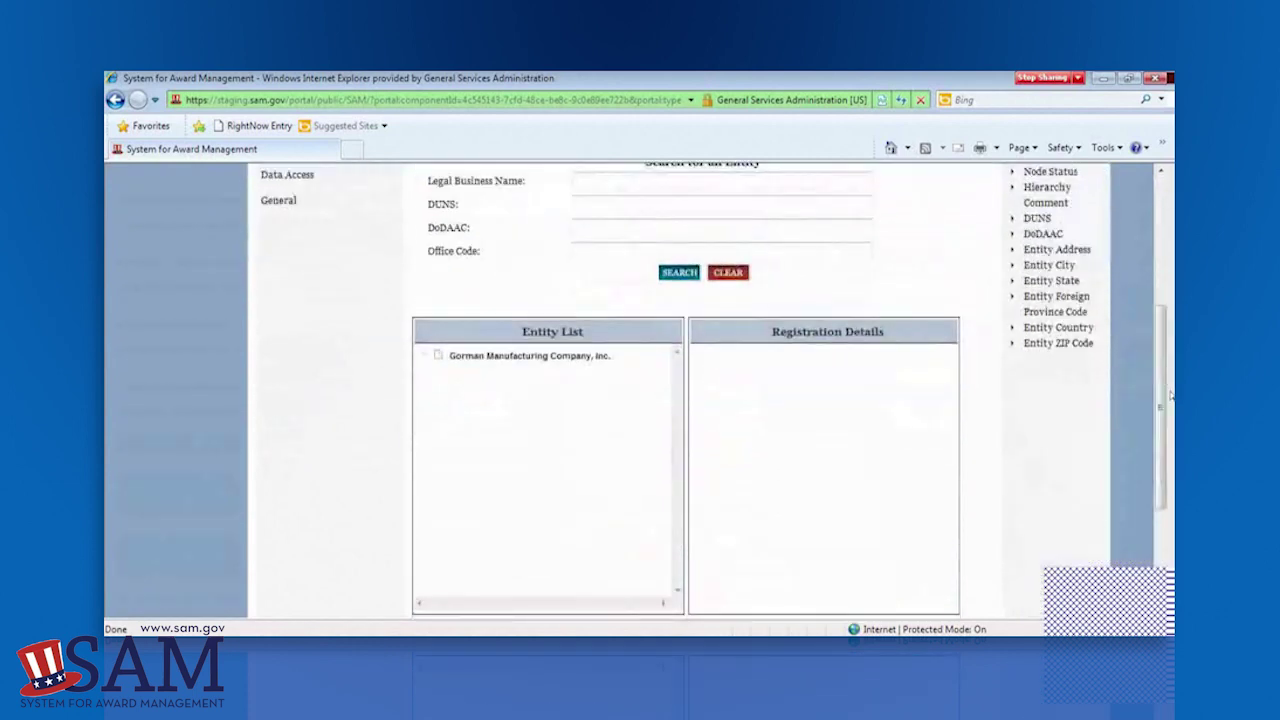
{"action": "left_click", "coordinate": [556, 358]}
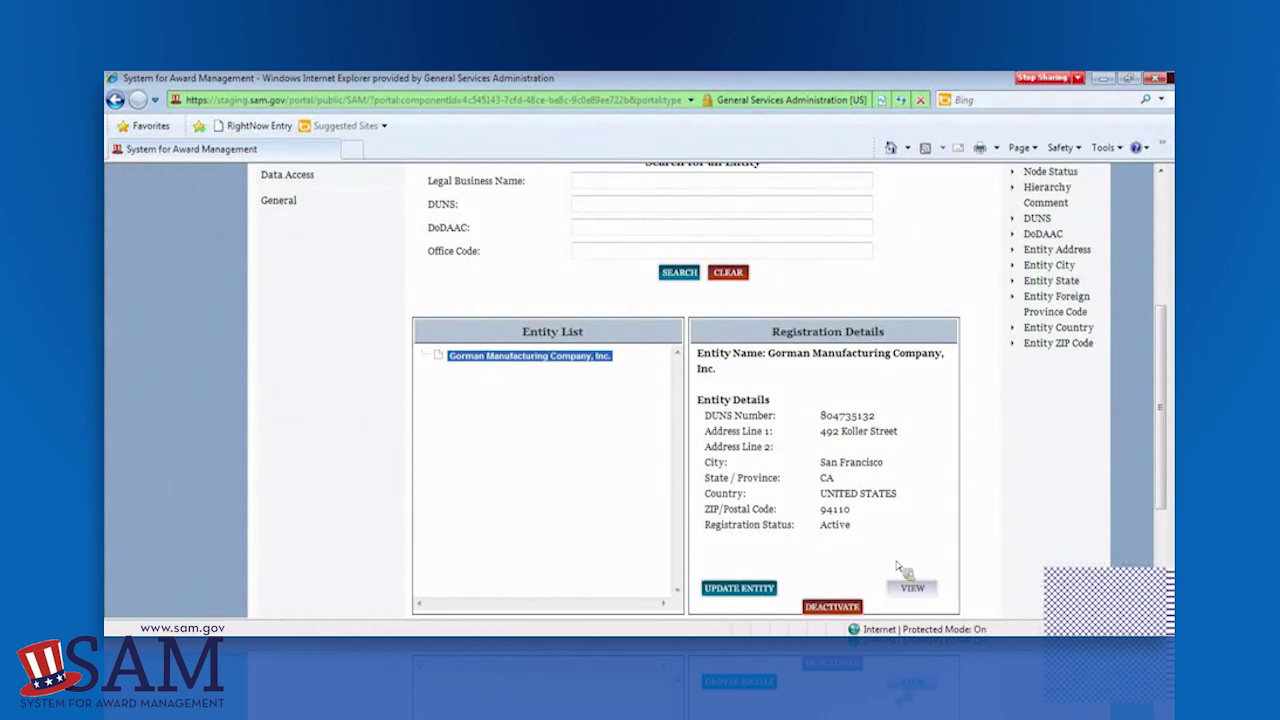
{"action": "left_click", "coordinate": [755, 593]}
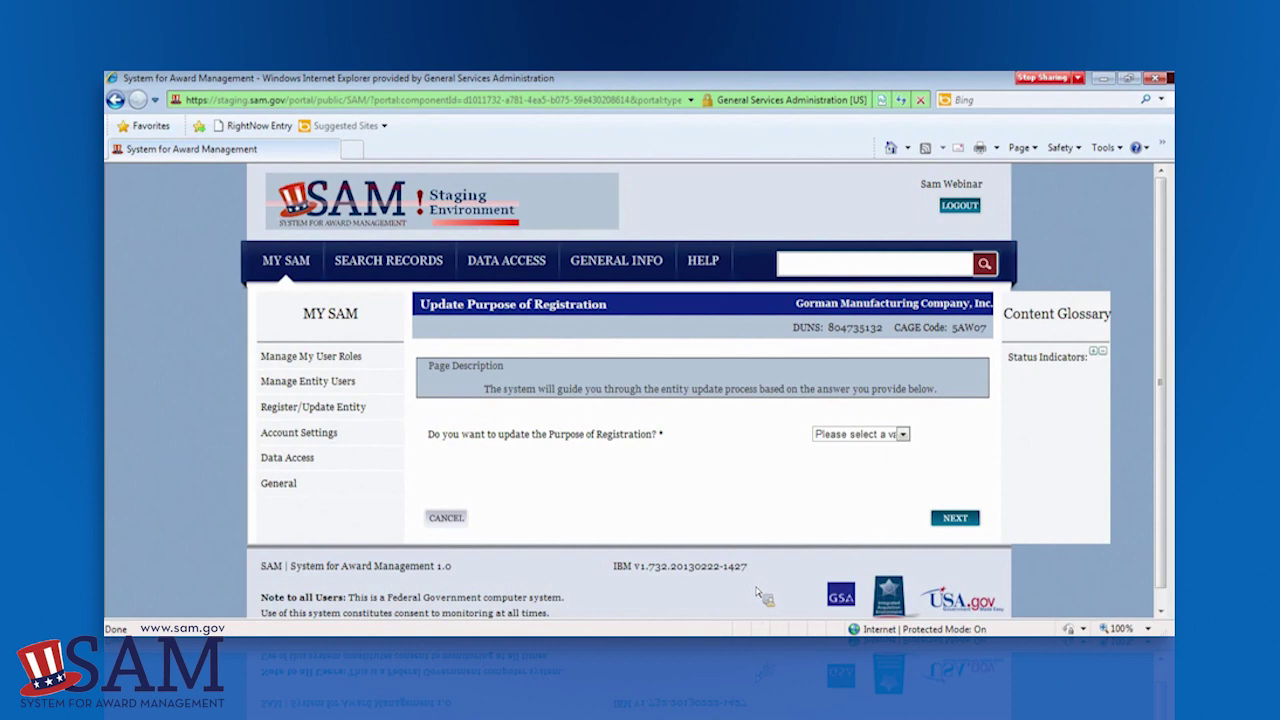
- Answer Yes to updating the Purpose of Registration and continue to the purpose questions
{"action": "left_click_drag", "start_coordinate": [1164, 387], "coordinate": [1165, 403]}
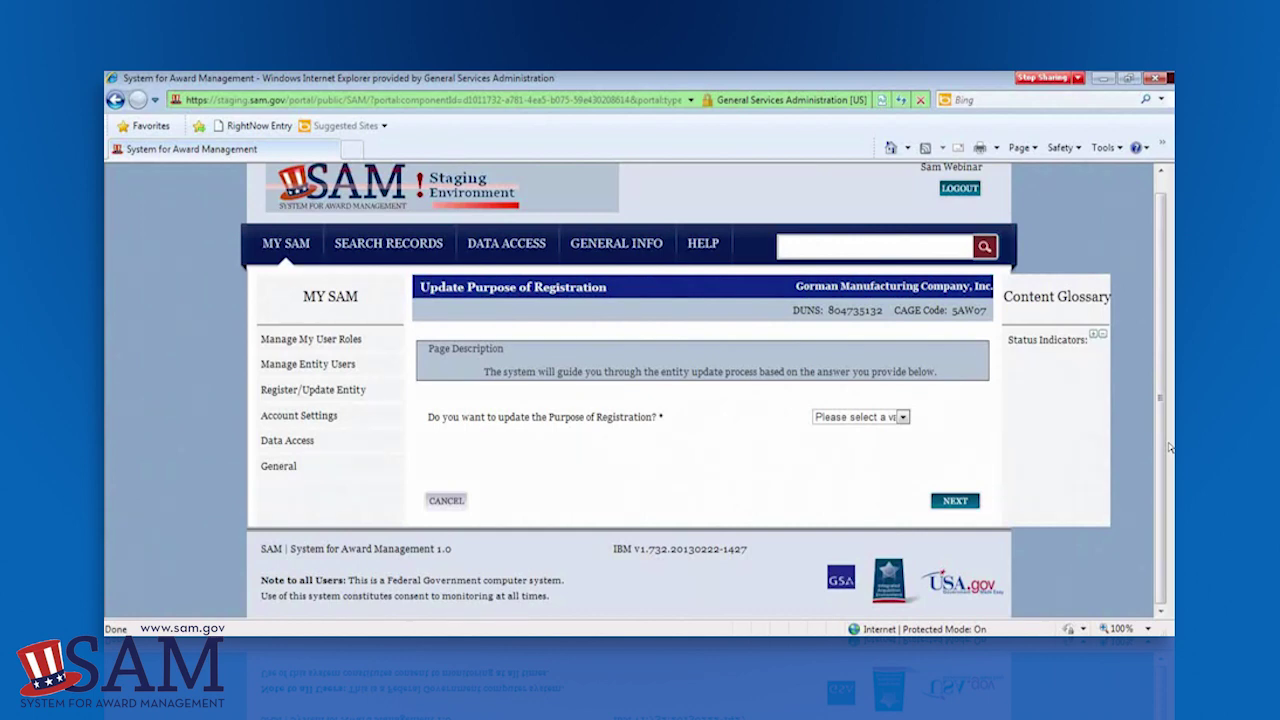
{"action": "left_click", "coordinate": [902, 417]}
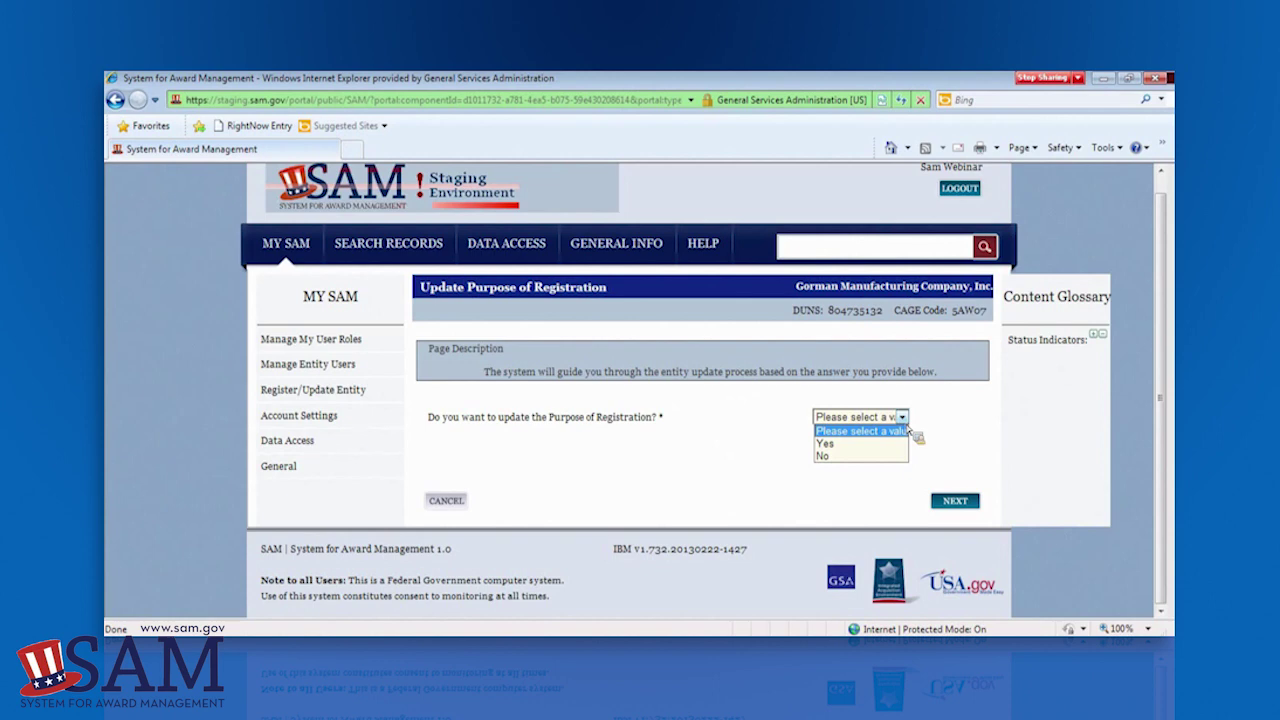
{"action": "left_click", "coordinate": [860, 444]}
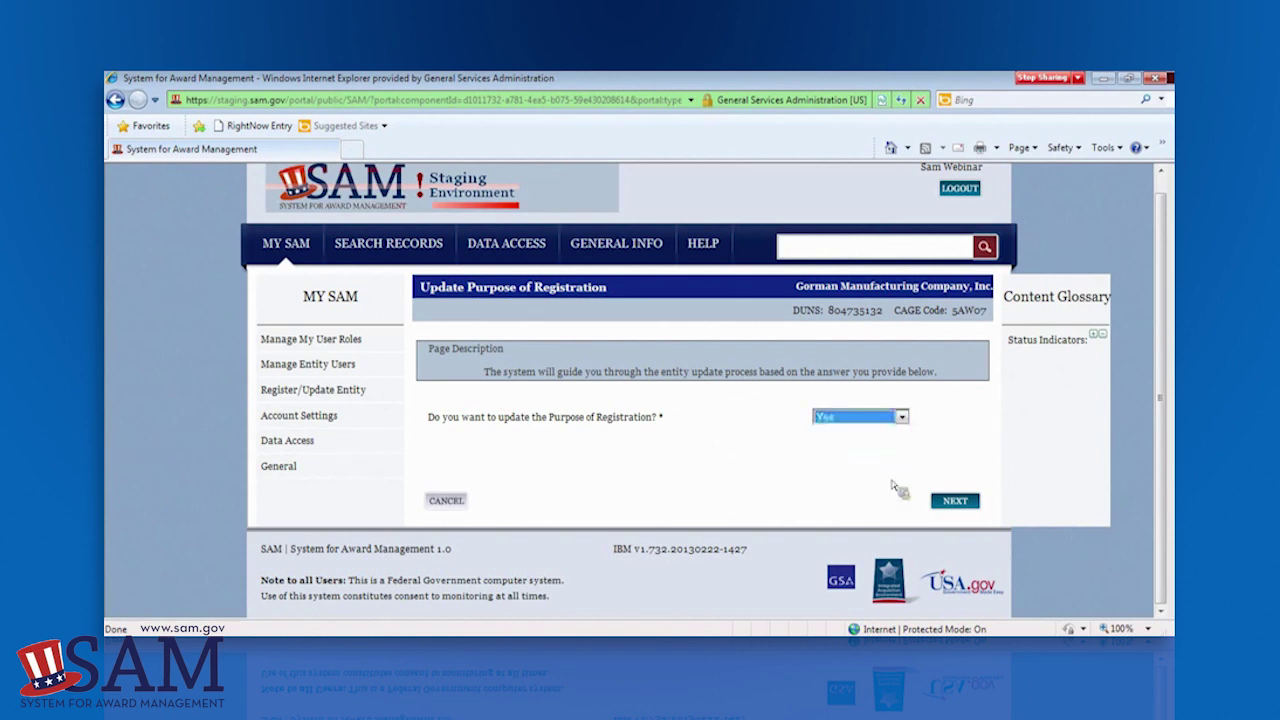
{"action": "left_click", "coordinate": [960, 503]}
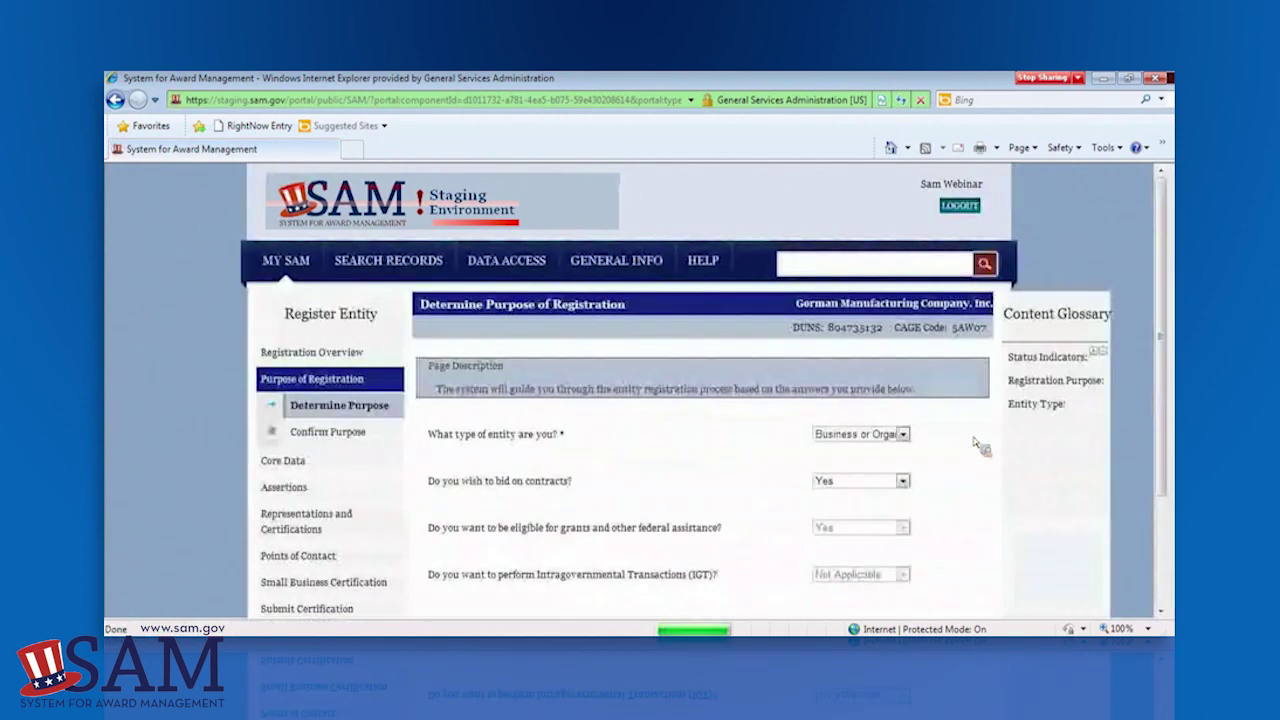
- Look at the choices offered for the type of entity without changing the current selection
{"action": "scroll", "coordinate": [1150, 395], "scroll_direction": "down", "scroll_amount": 2}
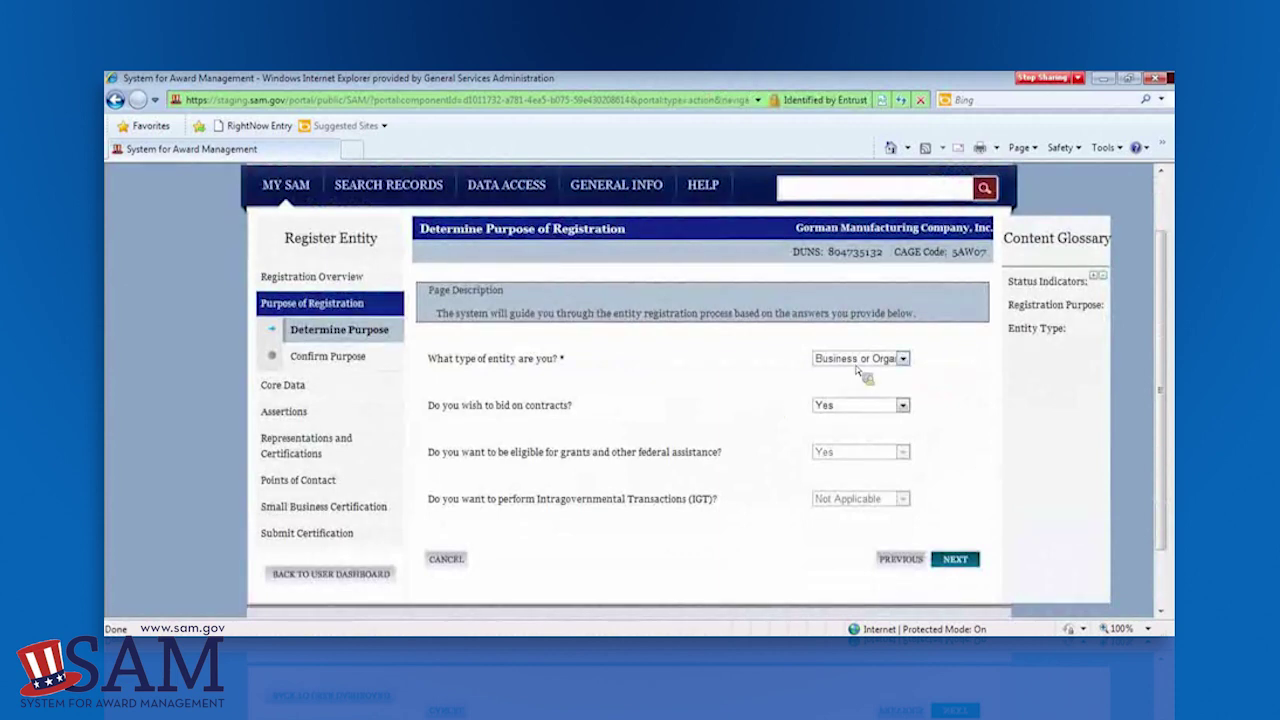
{"action": "left_click", "coordinate": [903, 359]}
{"action": "left_click", "coordinate": [905, 372]}
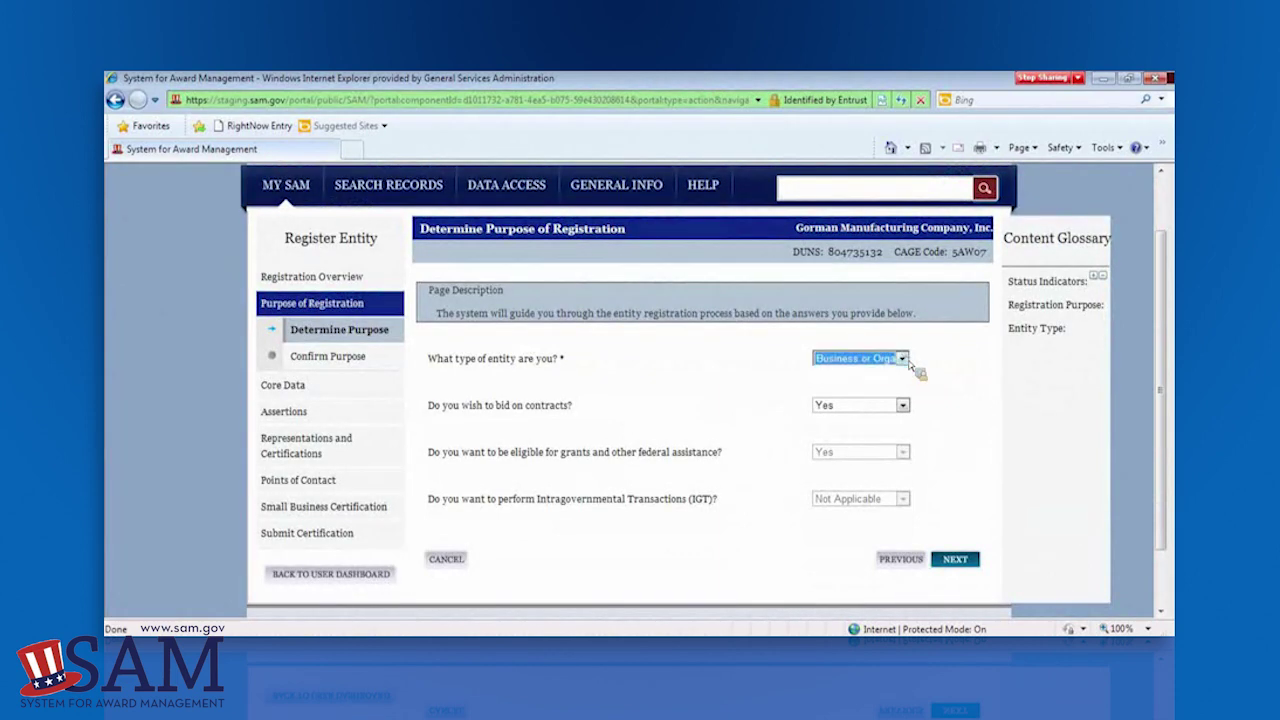
{"action": "left_click", "coordinate": [867, 390]}
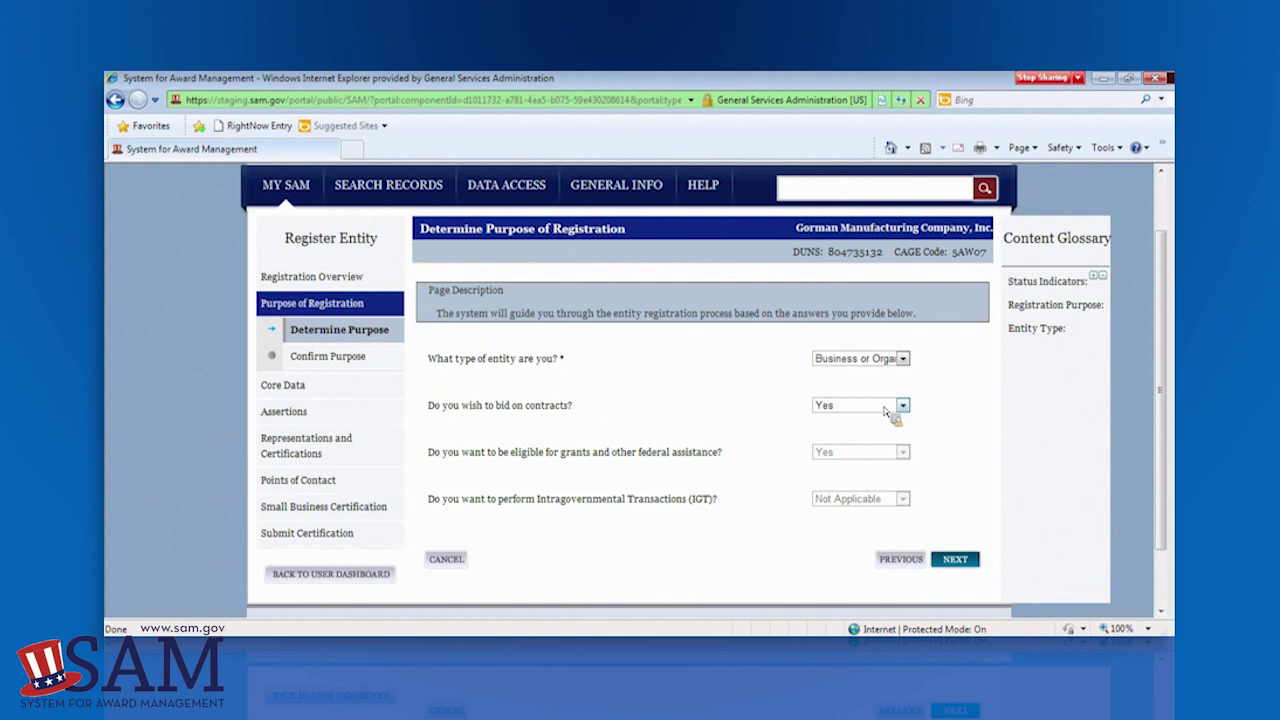
- Try answering No to bidding on contracts and Yes to eligibility for grants and other federal assistance
{"action": "left_click", "coordinate": [889, 413]}
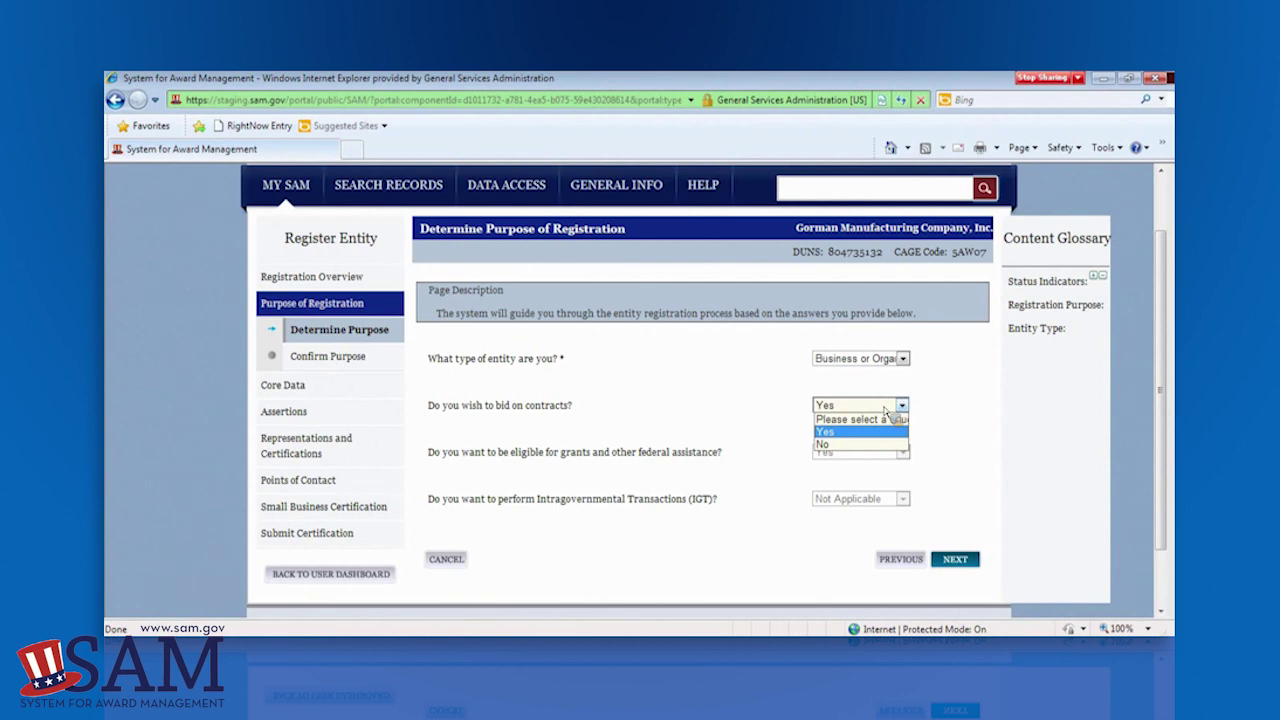
{"action": "left_click", "coordinate": [858, 446]}
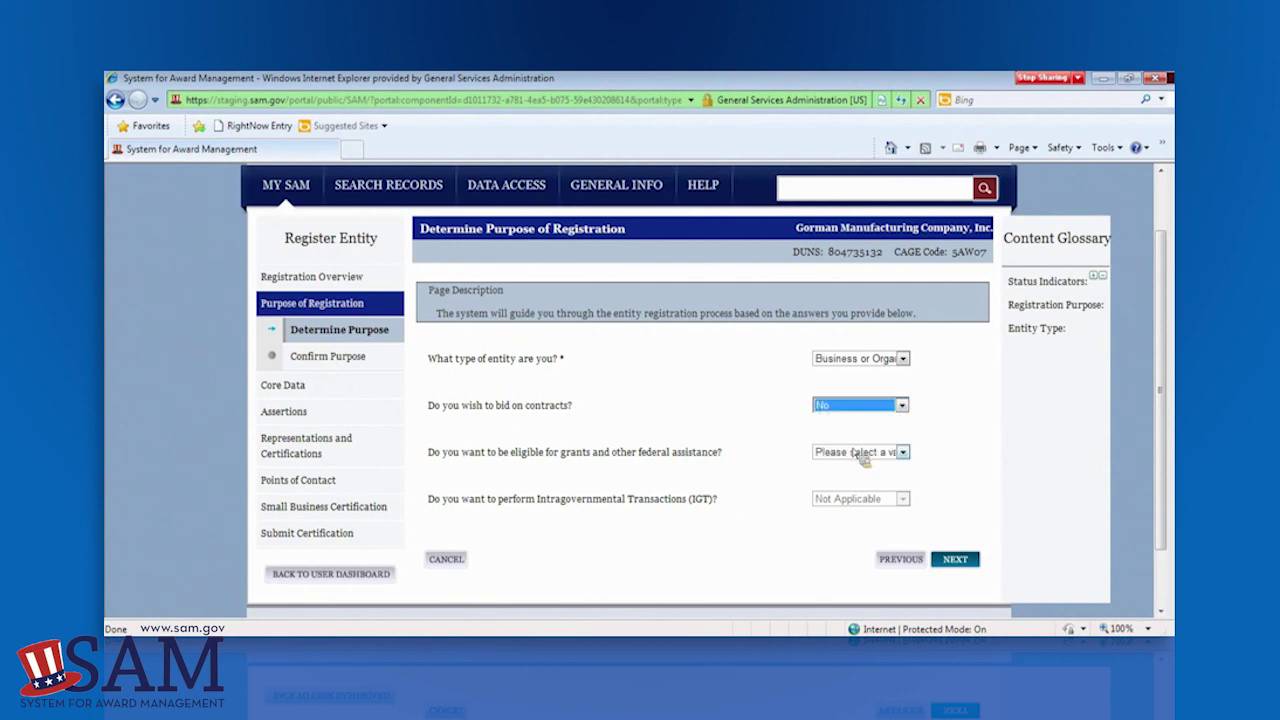
{"action": "left_click", "coordinate": [909, 454]}
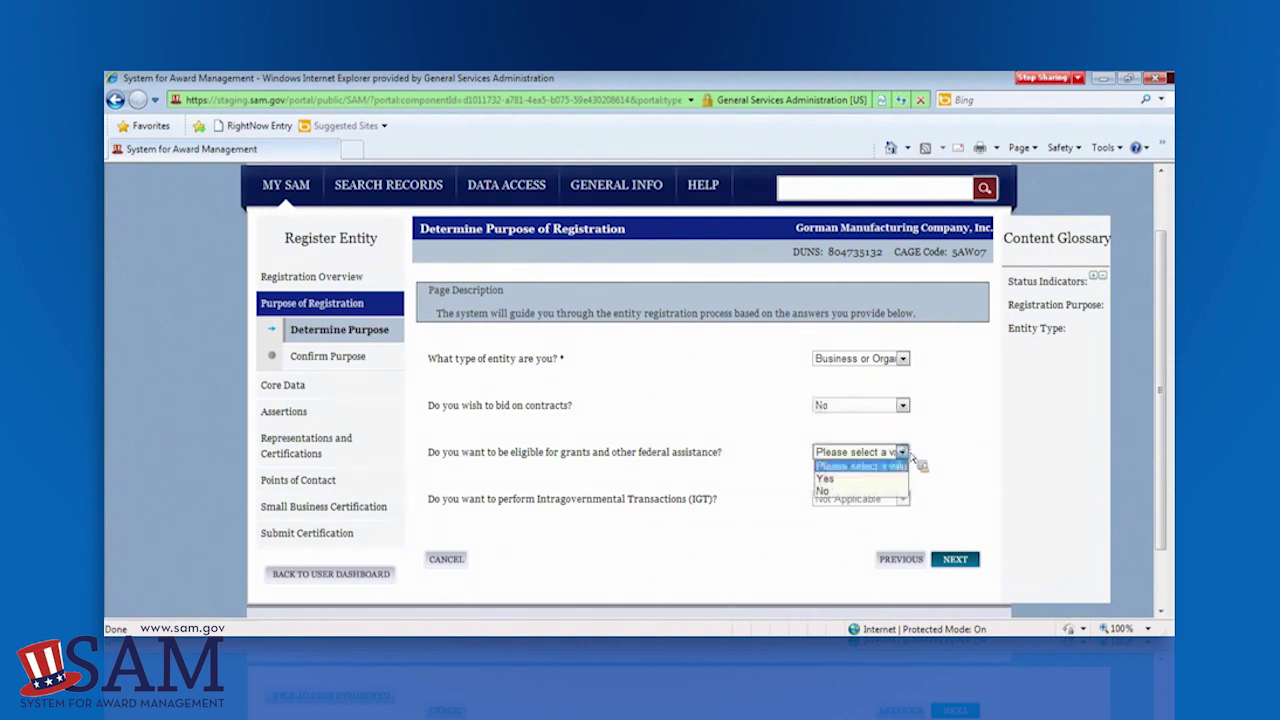
{"action": "left_click", "coordinate": [860, 479]}
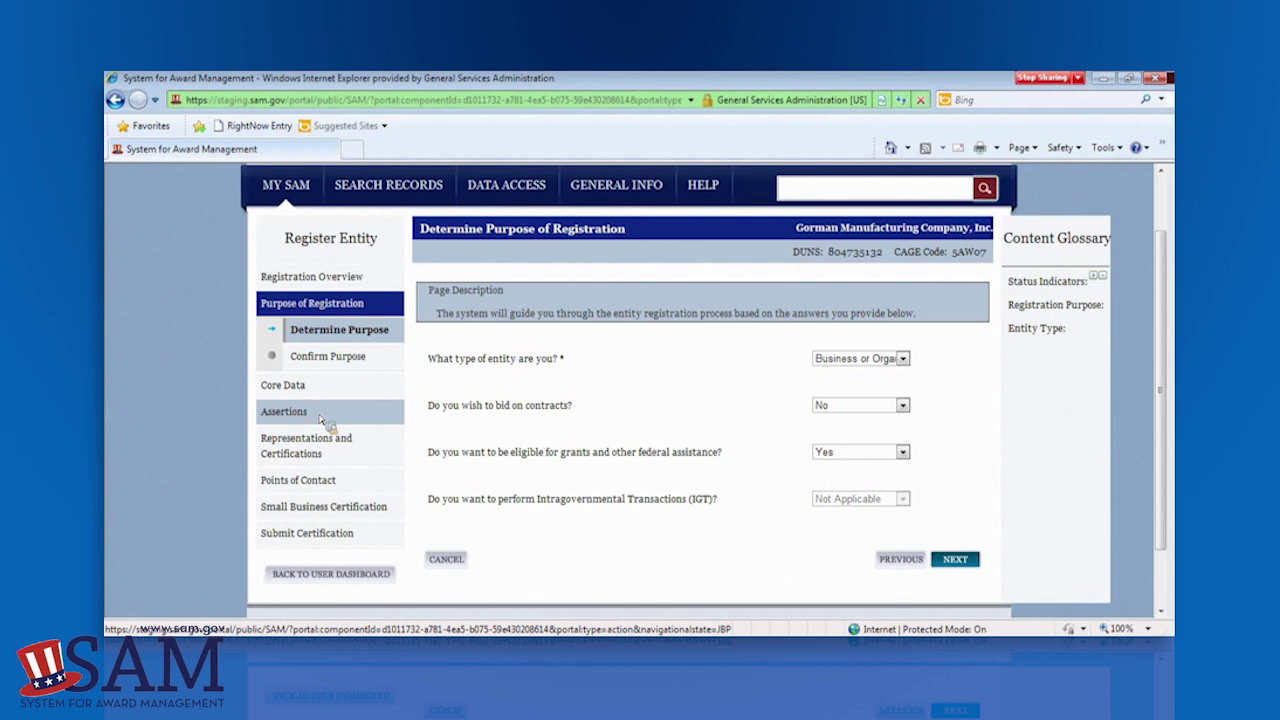
{"action": "left_click", "coordinate": [850, 452]}
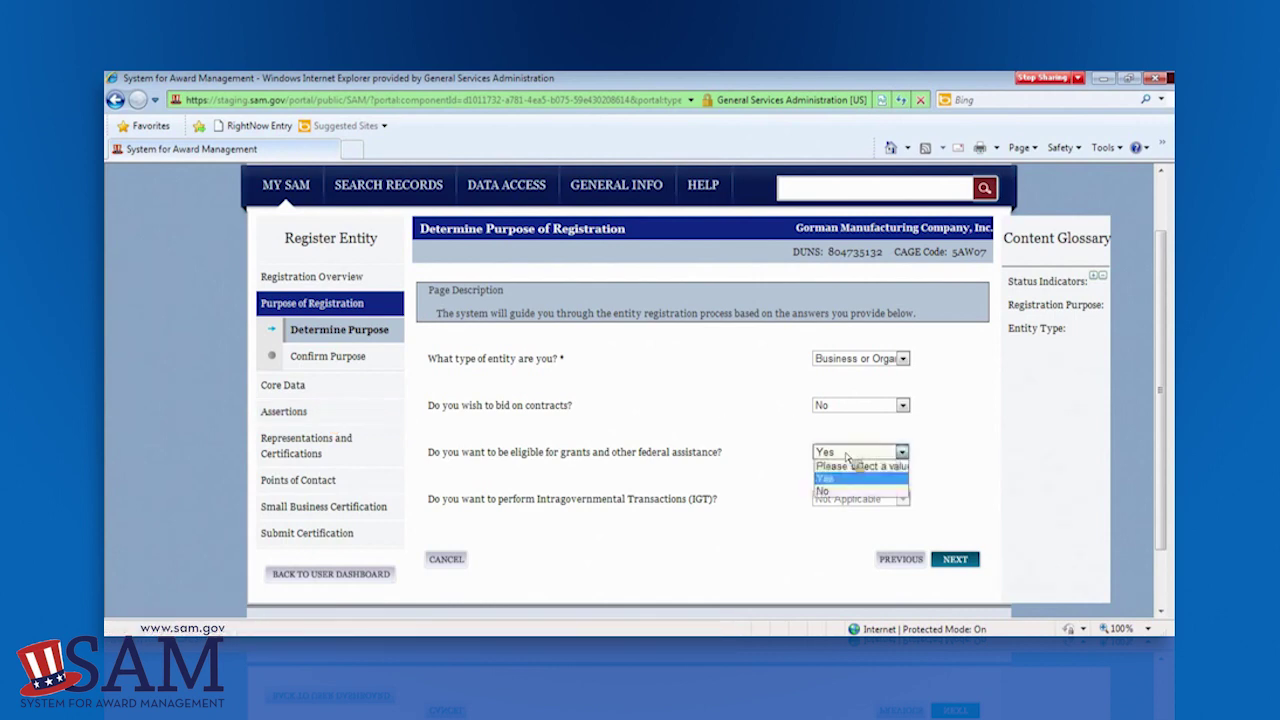
- Answer Yes to bidding on contracts and confirm the resulting purpose of registration to continue to Core Data
{"action": "left_click", "coordinate": [876, 408]}
{"action": "left_click", "coordinate": [872, 432]}
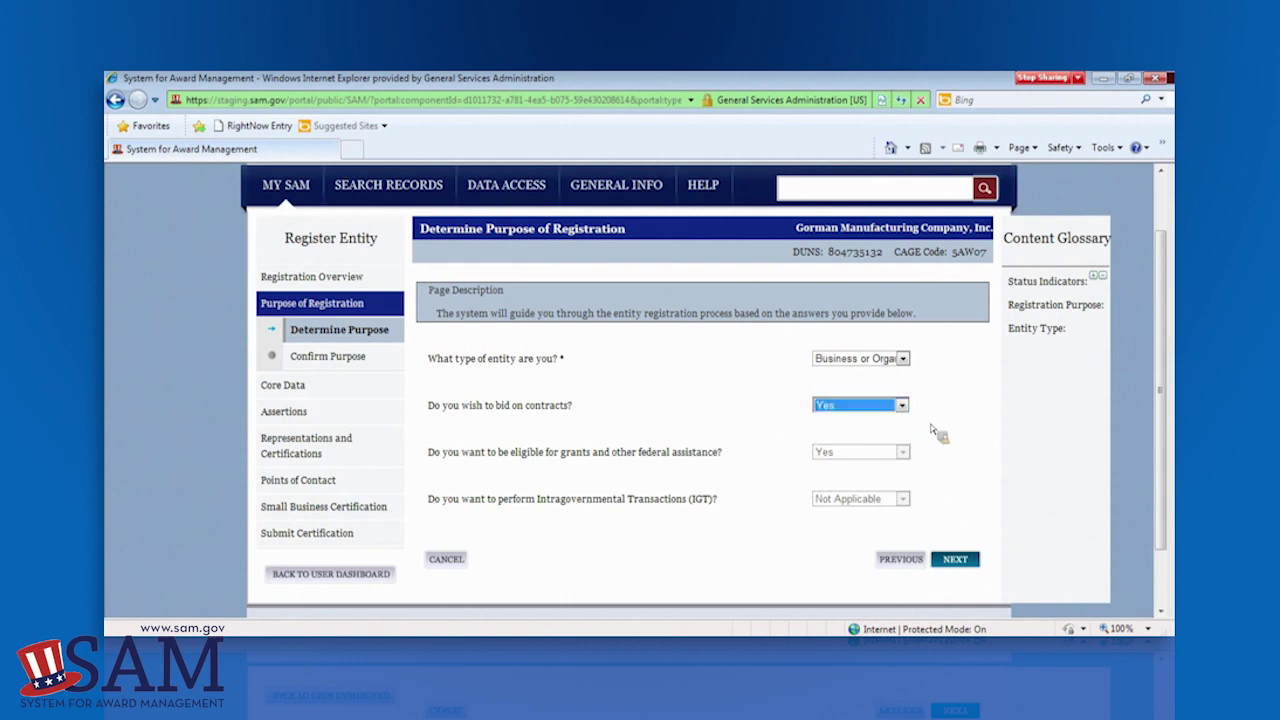
{"action": "left_click", "coordinate": [963, 566]}
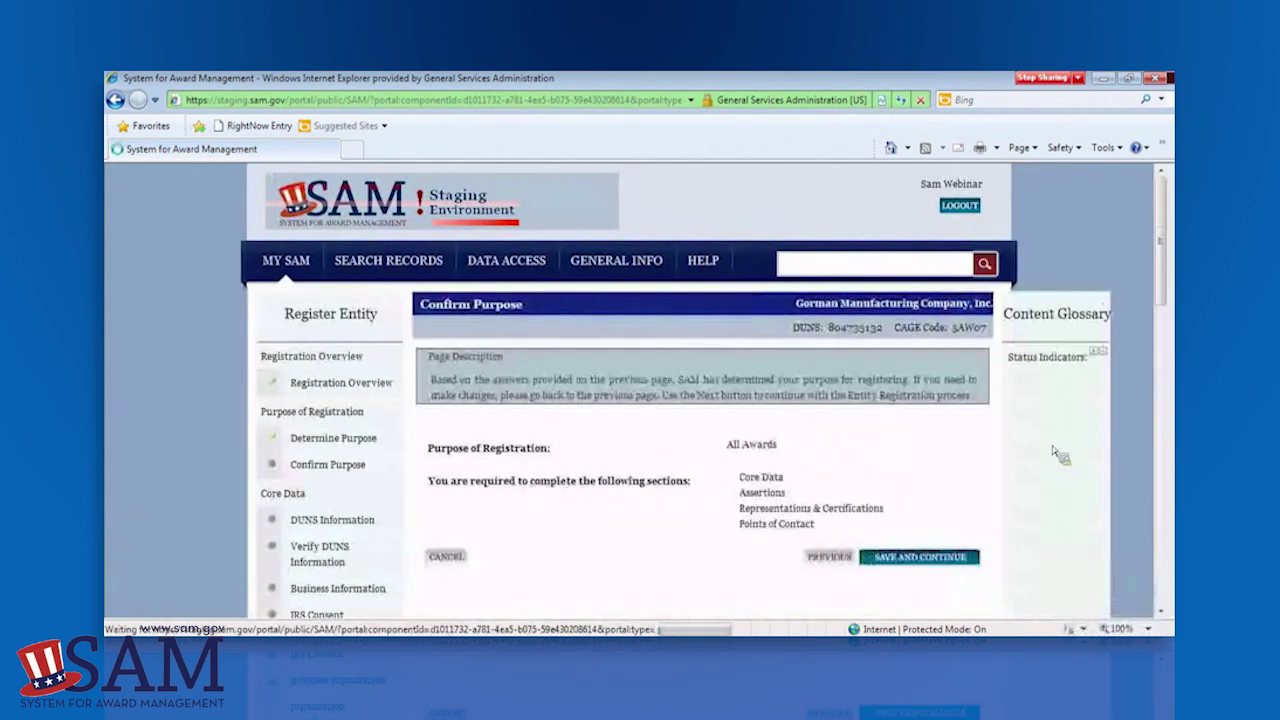
{"action": "left_click_drag", "start_coordinate": [1170, 283], "coordinate": [1166, 320]}
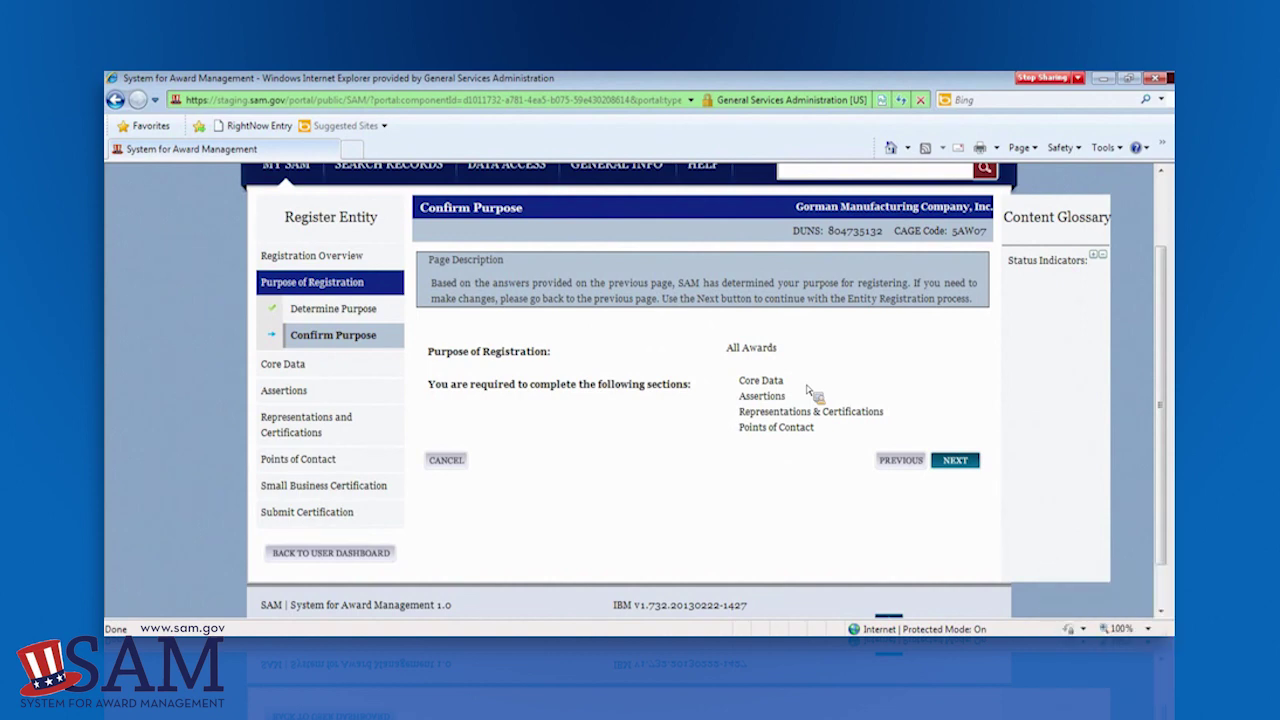
{"action": "left_click", "coordinate": [955, 461]}
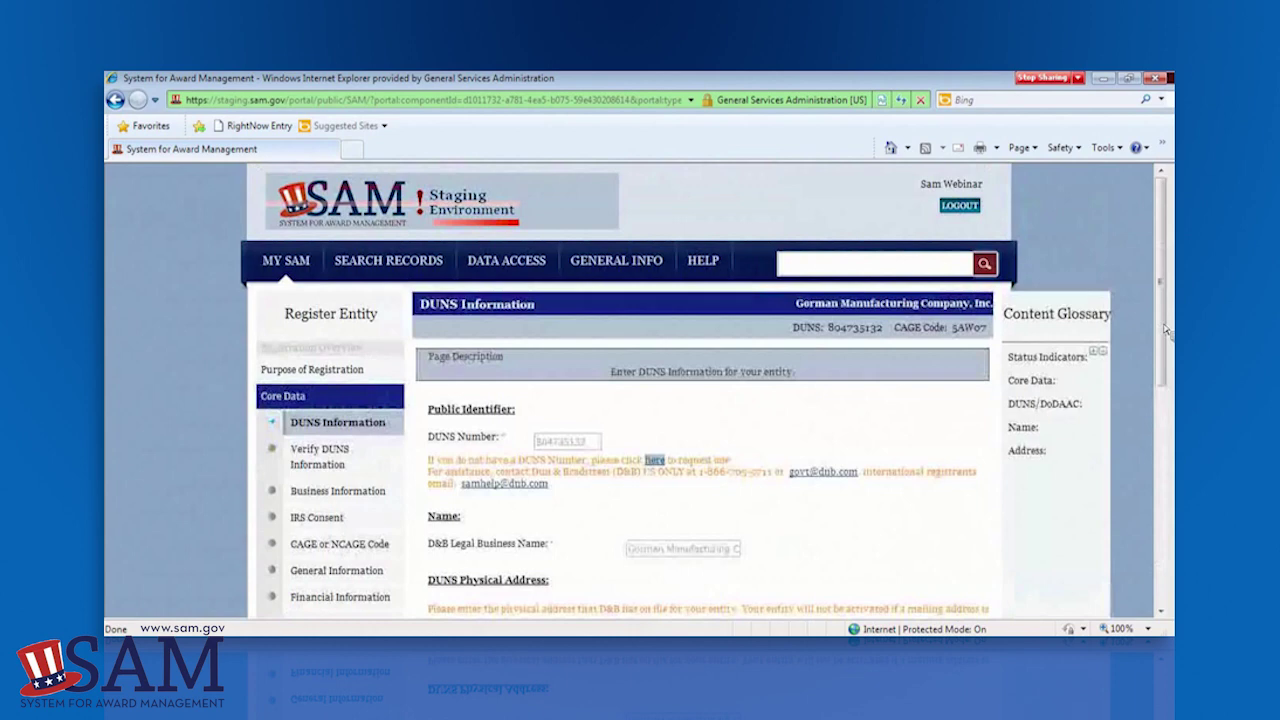
- Review the entity's DUNS number, legal business name and physical address, and proceed to verifying the DUNS information
{"action": "left_click_drag", "start_coordinate": [1166, 330], "coordinate": [1166, 372]}
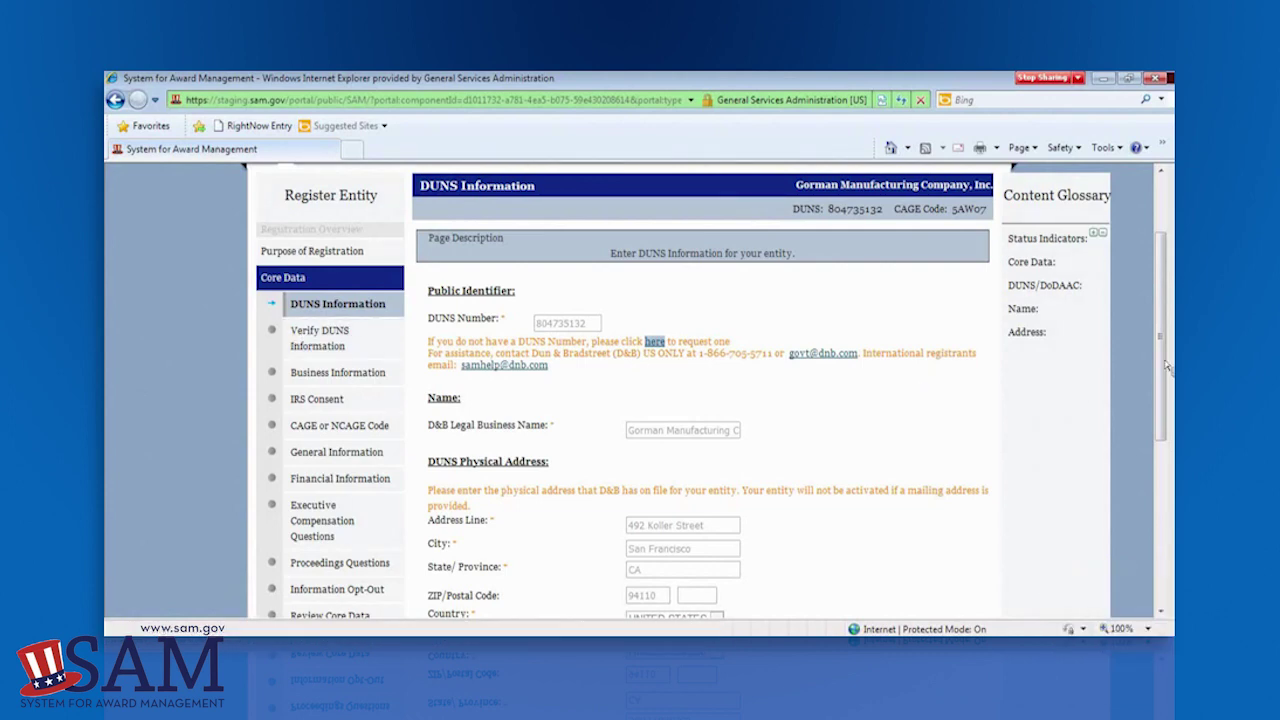
{"action": "left_click_drag", "start_coordinate": [1166, 364], "coordinate": [1168, 404]}
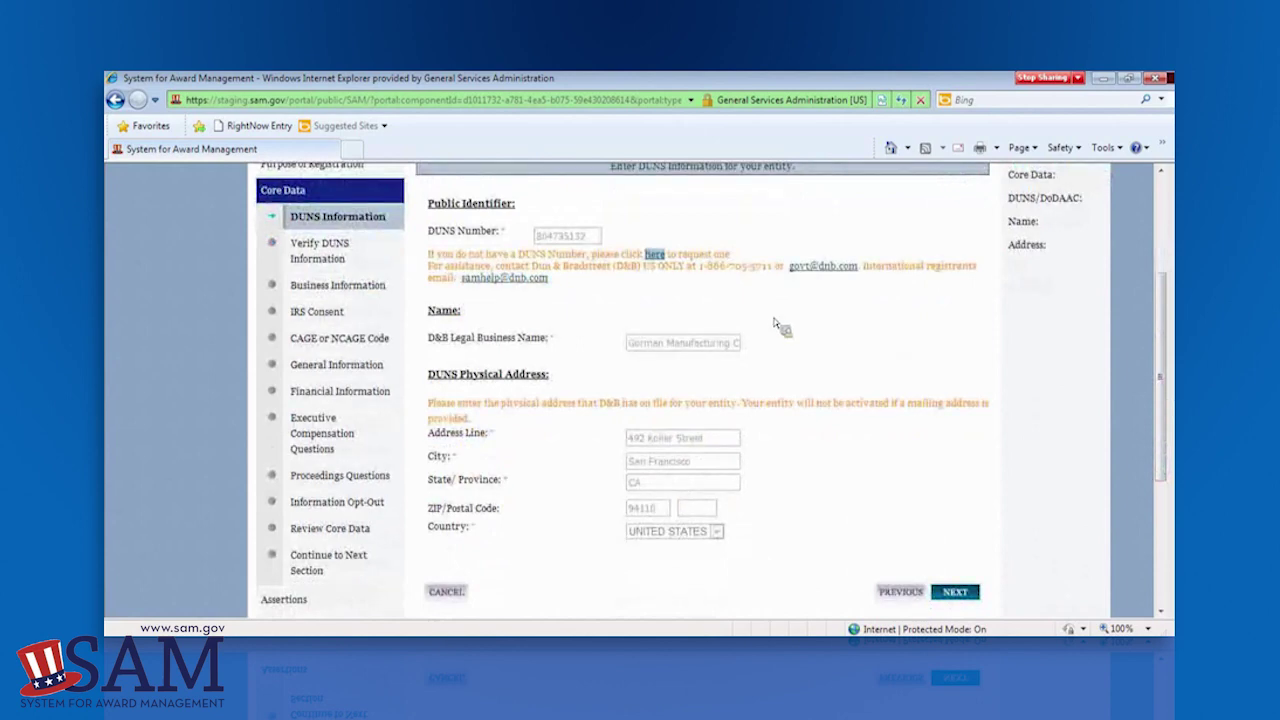
{"action": "left_click", "coordinate": [955, 592]}
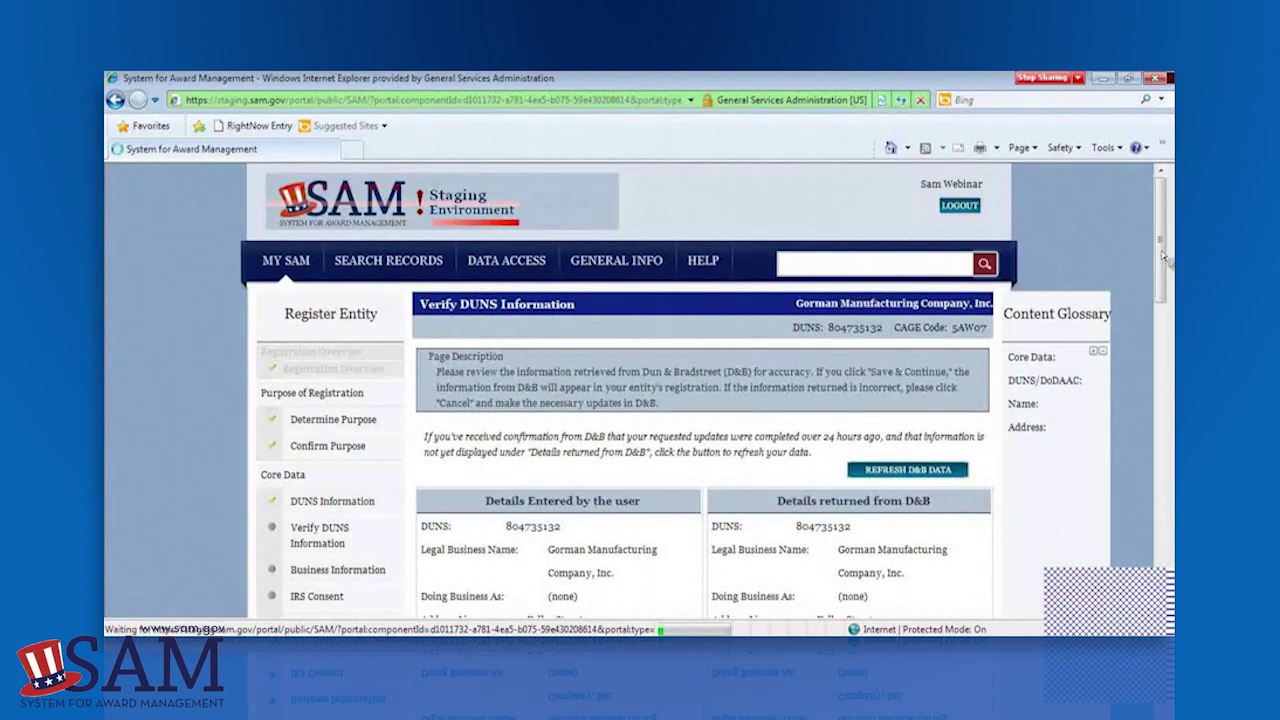
- Compare the user-entered details with those returned from D&B, and save and confirm the DUNS information
{"action": "left_click_drag", "start_coordinate": [1160, 264], "coordinate": [1168, 280]}
{"action": "left_click_drag", "start_coordinate": [1170, 282], "coordinate": [1172, 322]}
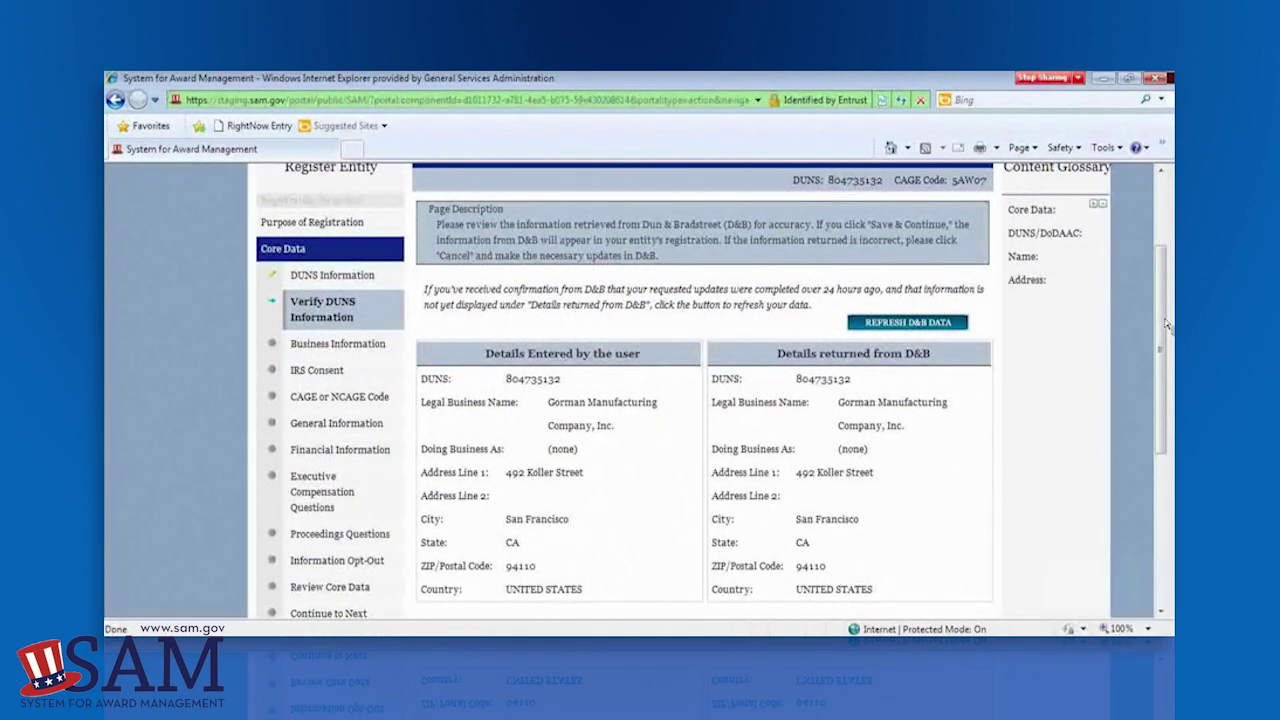
{"action": "left_click_drag", "start_coordinate": [1166, 325], "coordinate": [1168, 366]}
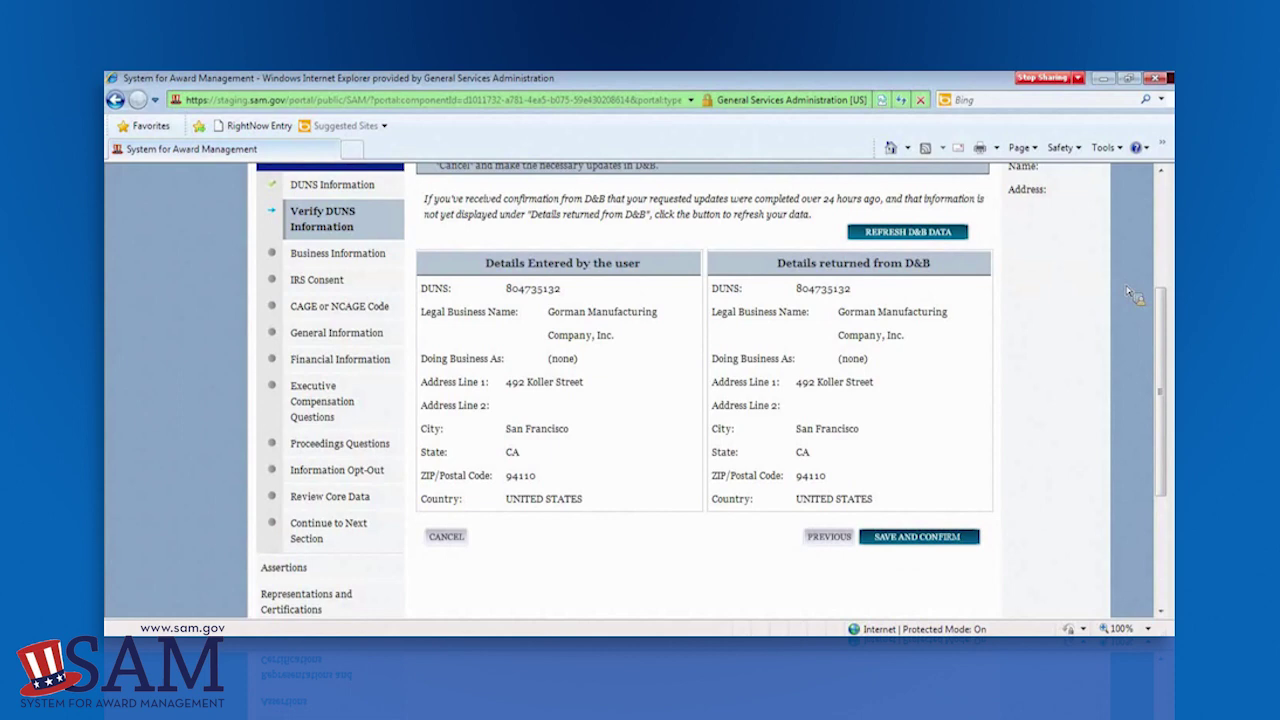
{"action": "scroll", "coordinate": [1150, 300], "scroll_direction": "down", "scroll_amount": 1}
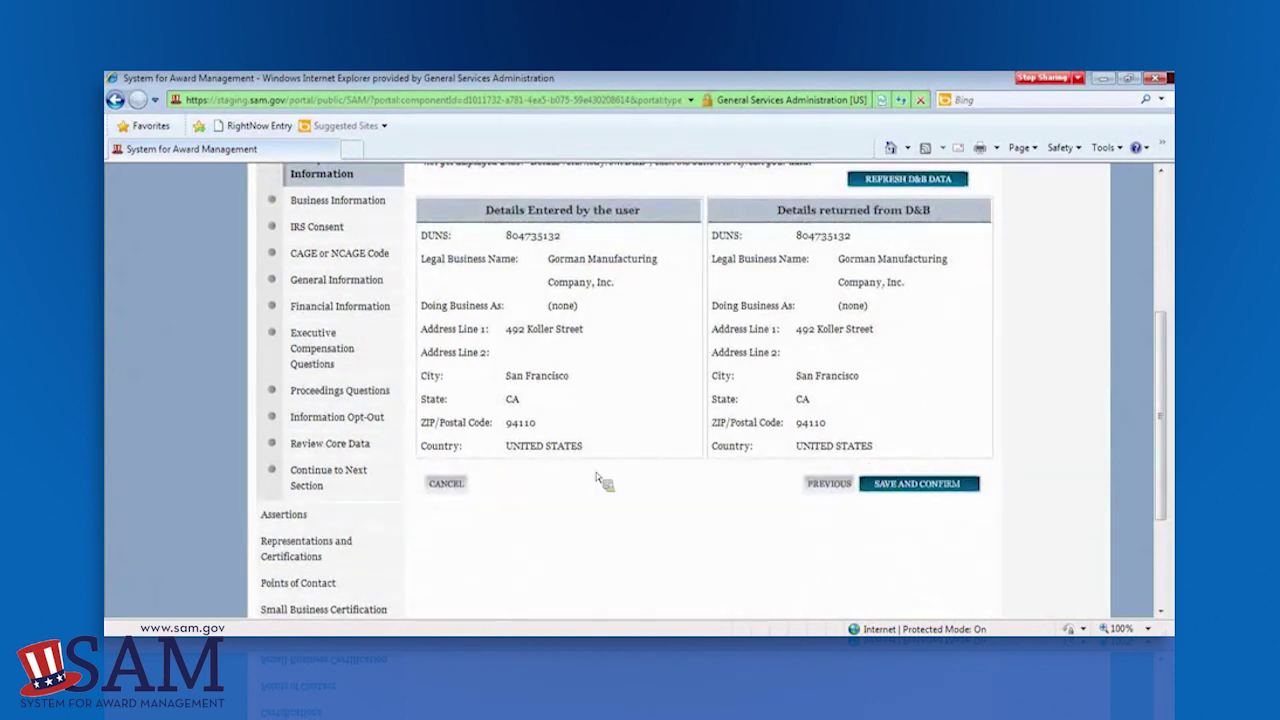
{"action": "left_click", "coordinate": [910, 487]}
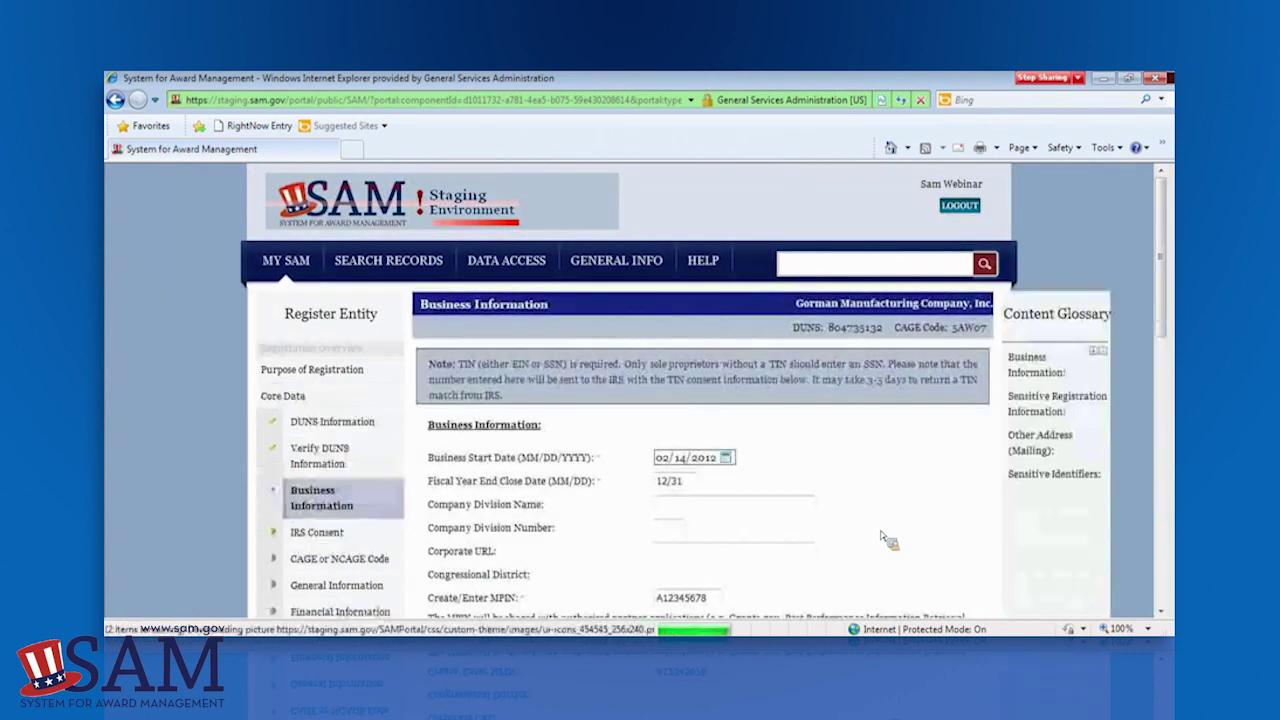
- Review the business details and addresses, keep EIN as the TIN type, and save the Business Information page
{"action": "left_click_drag", "start_coordinate": [1165, 258], "coordinate": [1165, 303]}
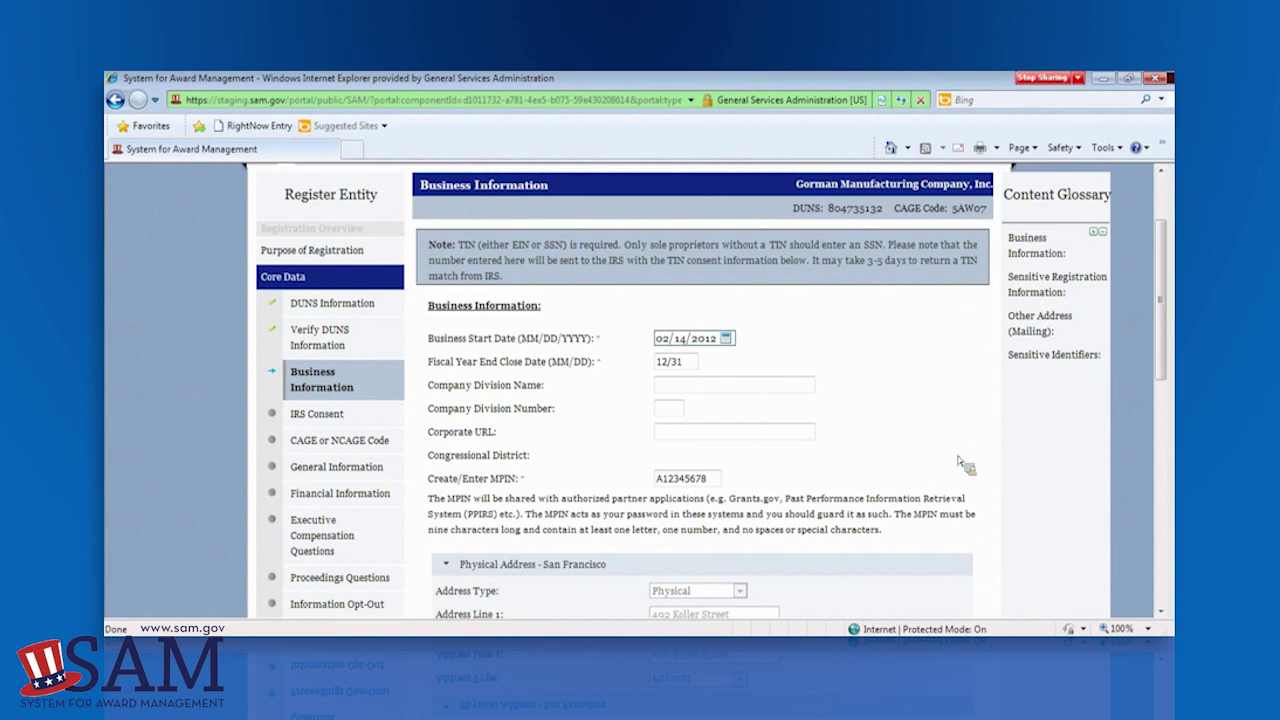
{"action": "scroll", "coordinate": [1163, 377], "scroll_direction": "down", "scroll_amount": 1}
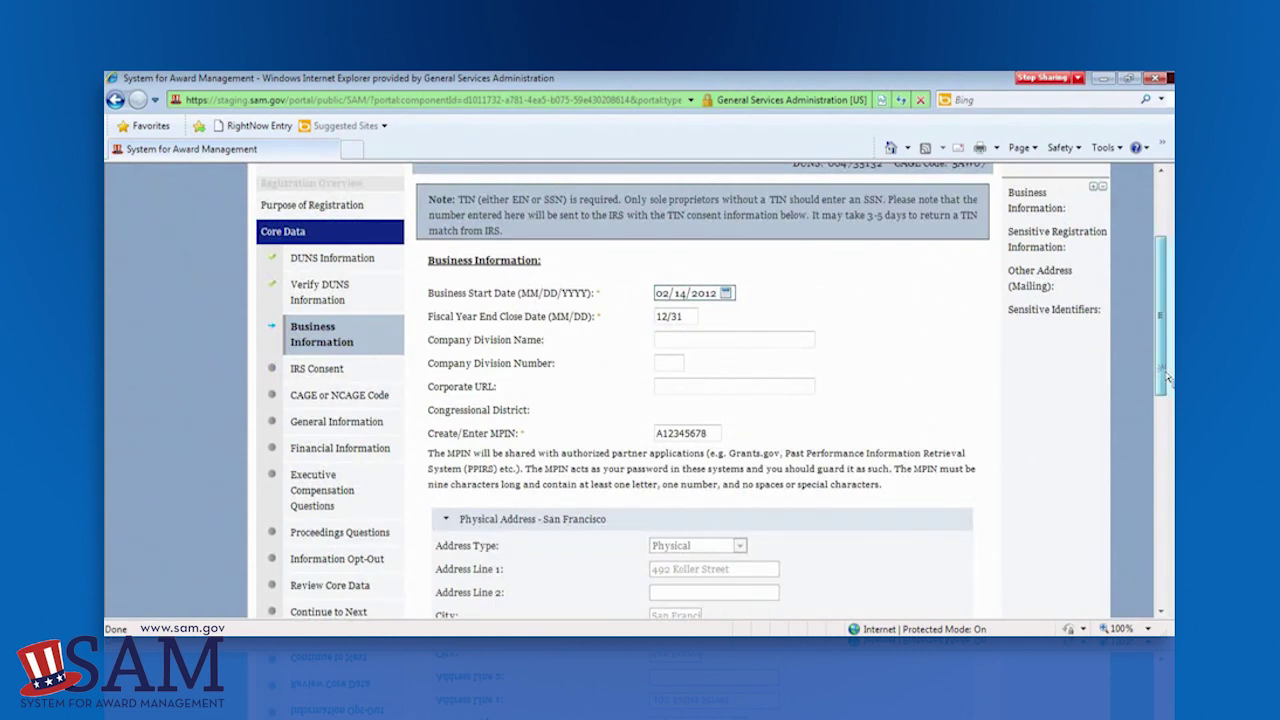
{"action": "left_click_drag", "start_coordinate": [1165, 377], "coordinate": [1166, 465]}
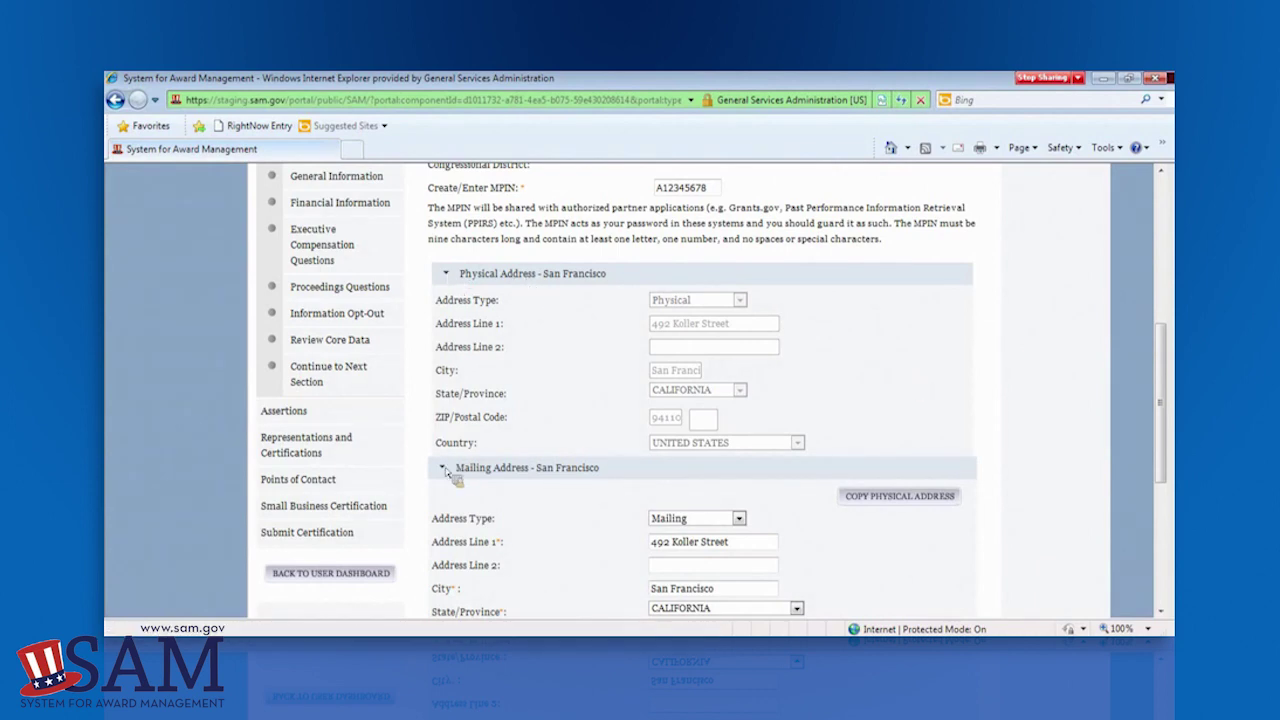
{"action": "left_click_drag", "start_coordinate": [1170, 456], "coordinate": [1170, 570]}
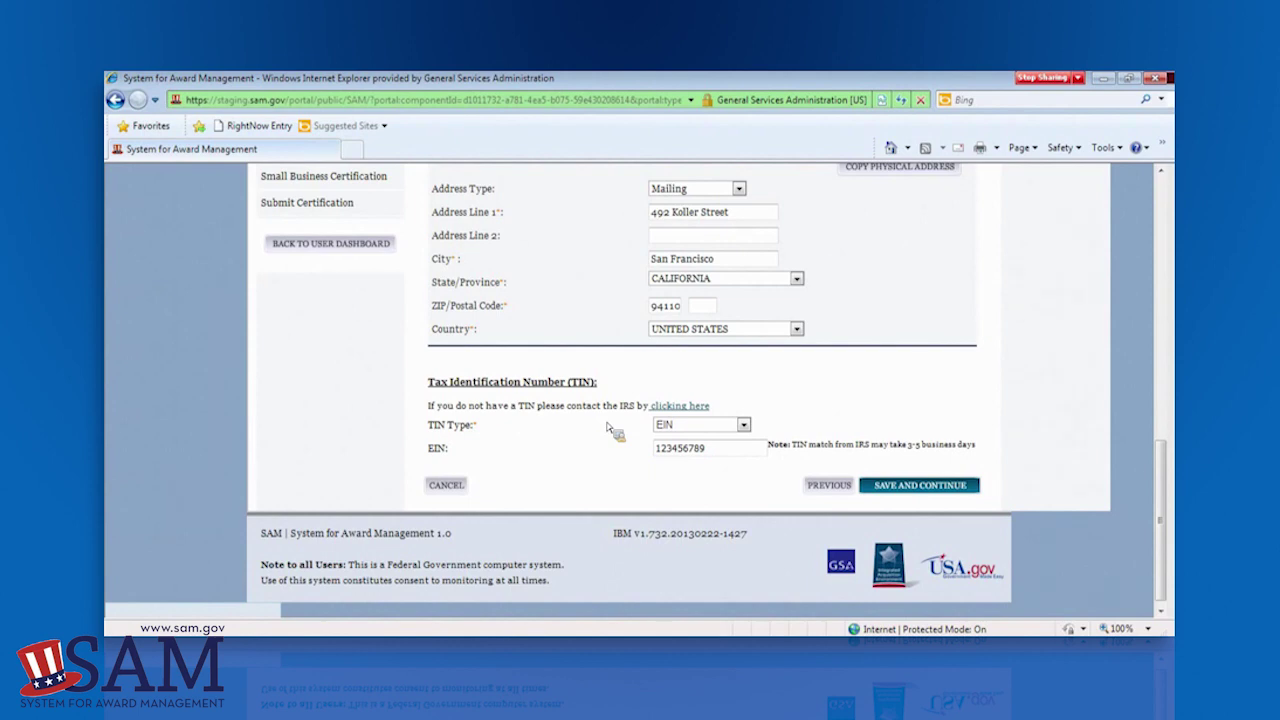
{"action": "left_click", "coordinate": [706, 425]}
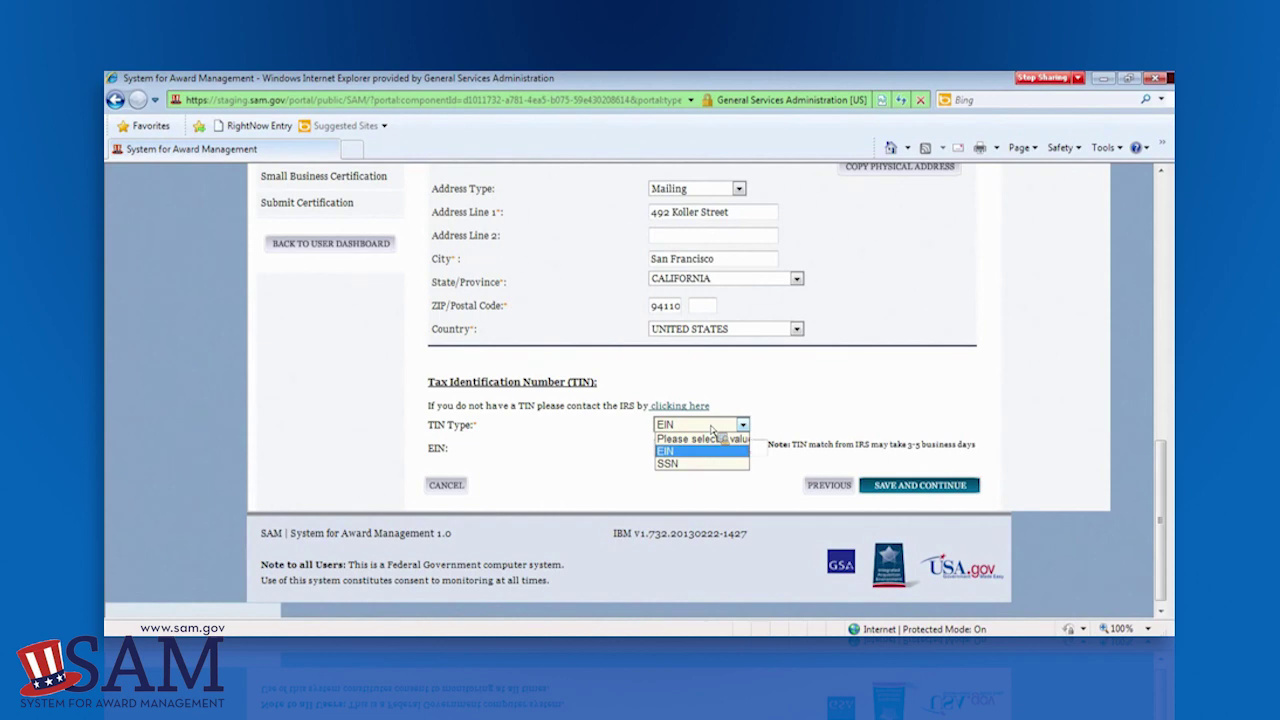
{"action": "left_click", "coordinate": [673, 450]}
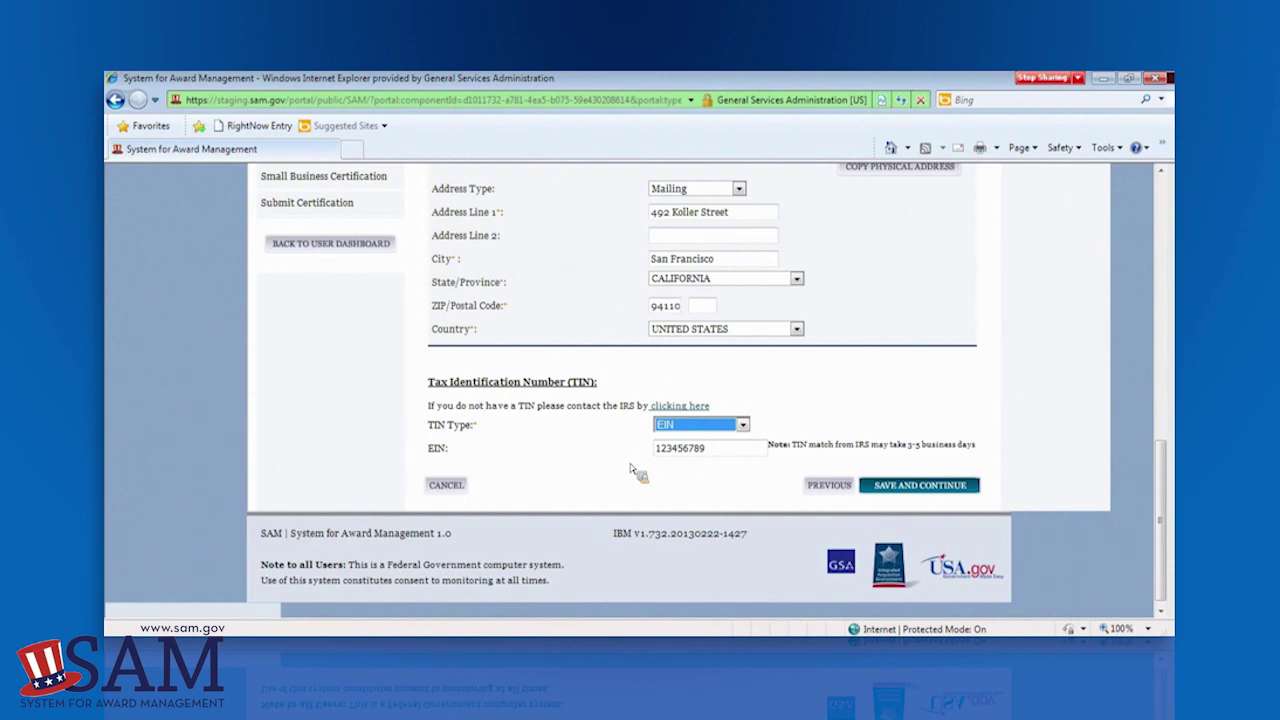
{"action": "left_click", "coordinate": [630, 466]}
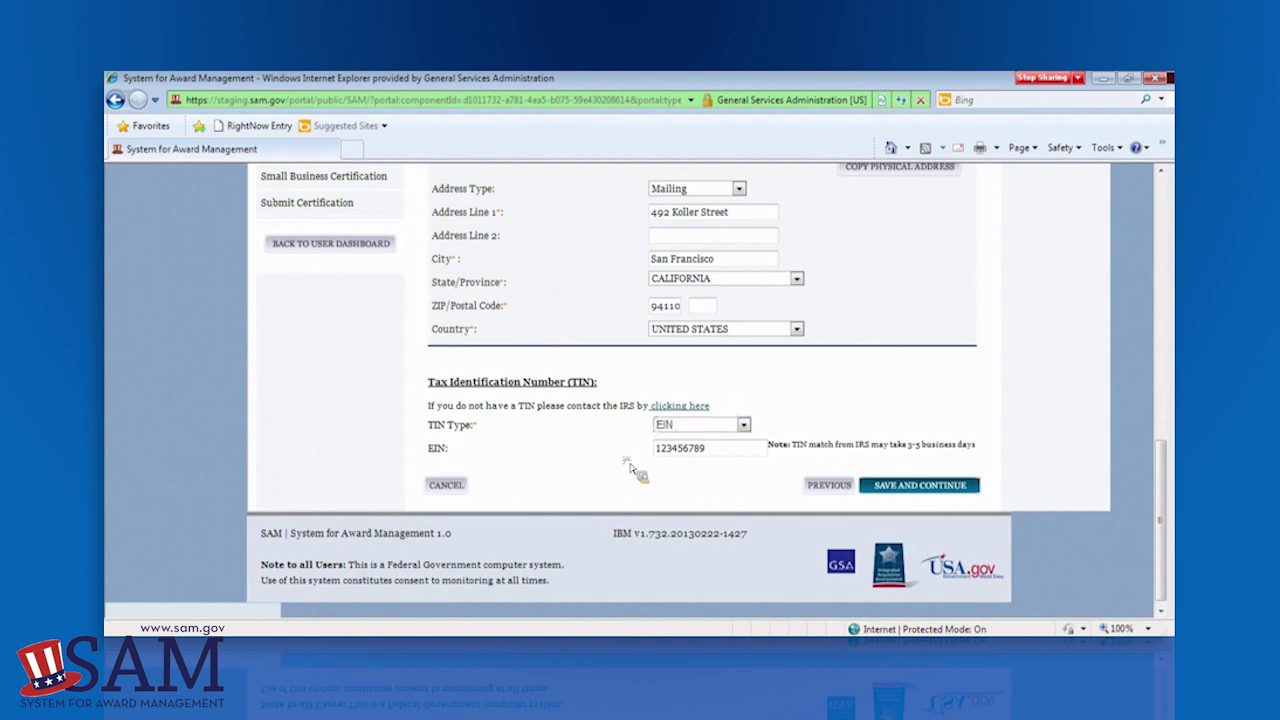
{"action": "left_click", "coordinate": [925, 491]}
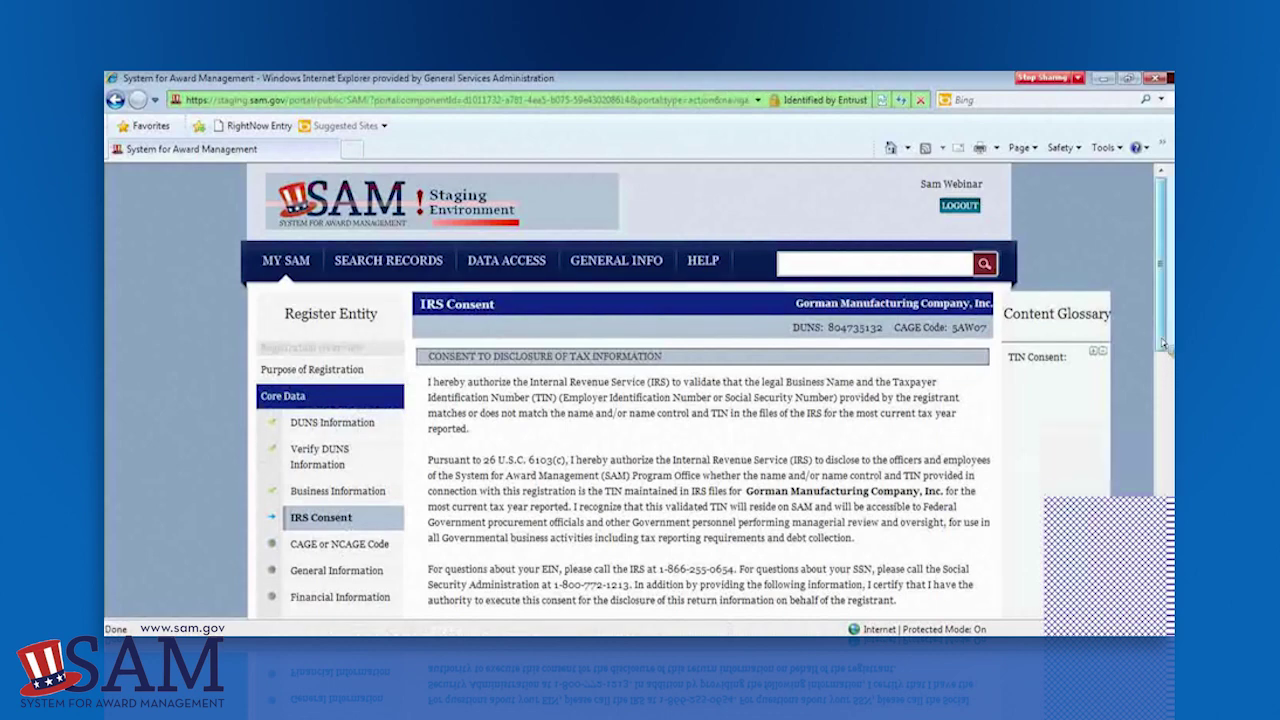
- Review the taxpayer details on the IRS Consent page, and save both that page and the existing CAGE code
{"action": "scroll", "coordinate": [1168, 379], "scroll_direction": "down", "scroll_amount": 3}
{"action": "scroll", "coordinate": [1168, 379], "scroll_direction": "down", "scroll_amount": 1}
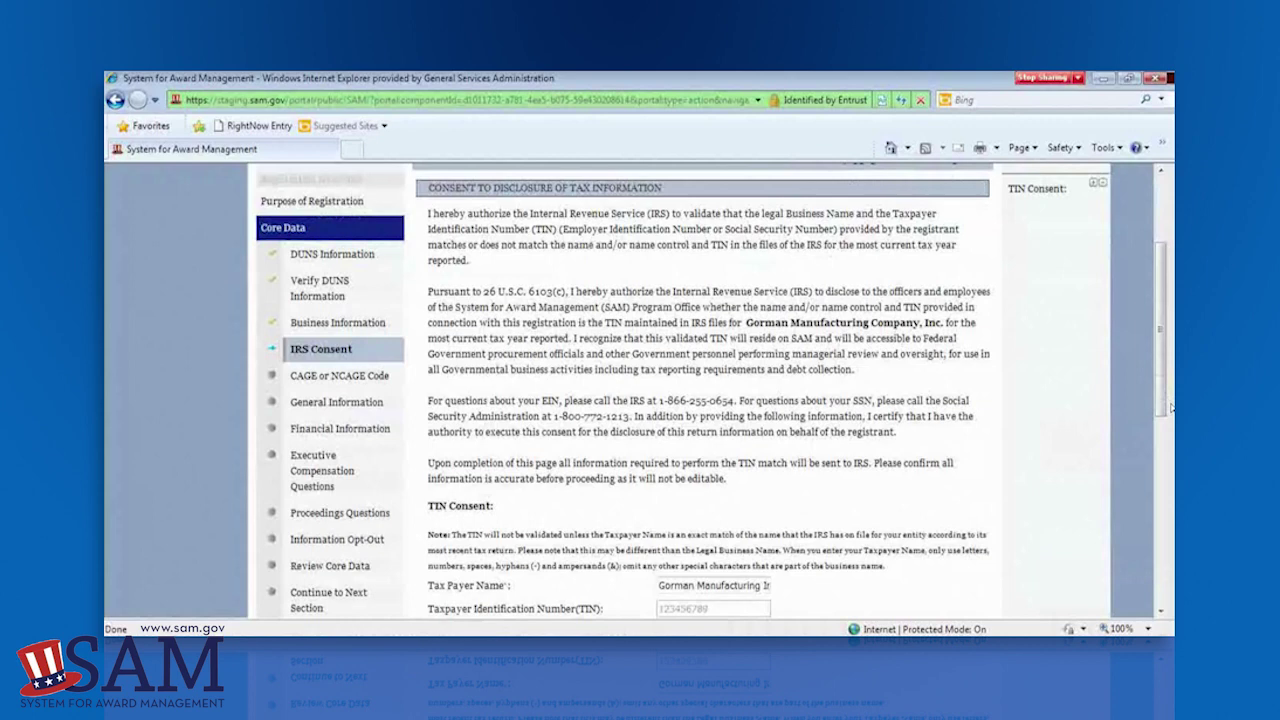
{"action": "scroll", "coordinate": [1170, 405], "scroll_direction": "down", "scroll_amount": 1}
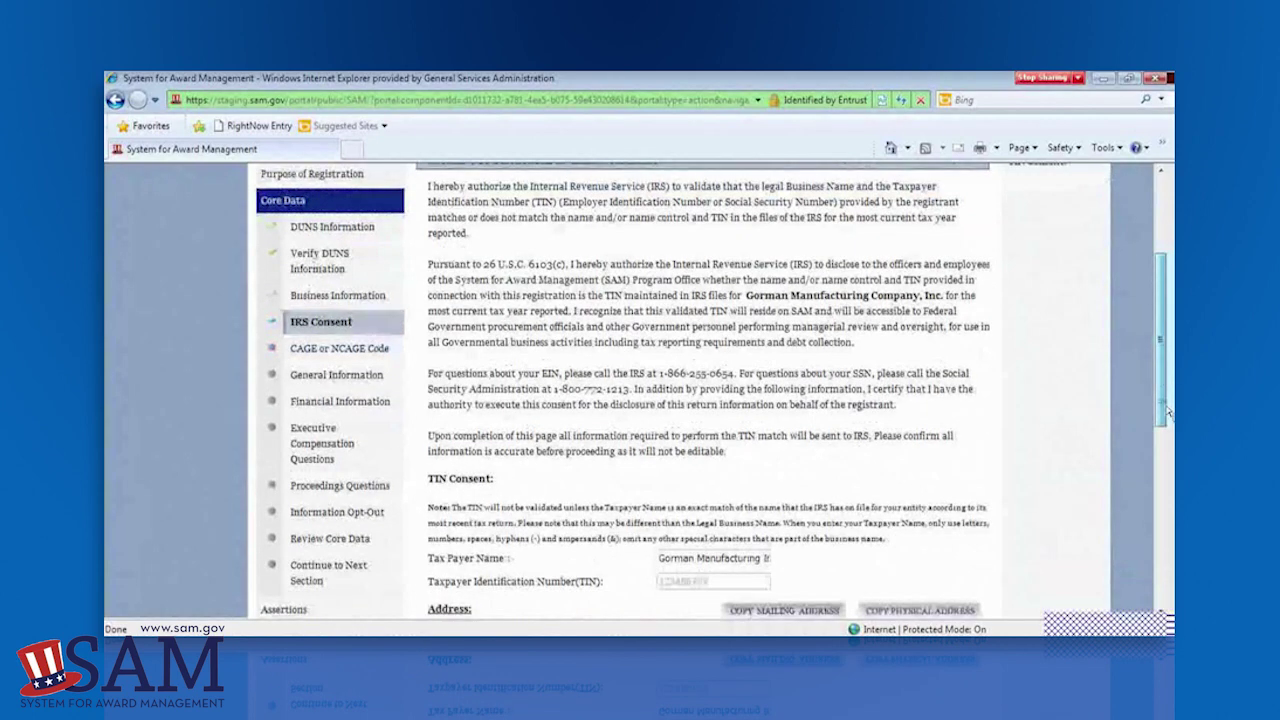
{"action": "scroll", "coordinate": [1169, 420], "scroll_direction": "down", "scroll_amount": 2}
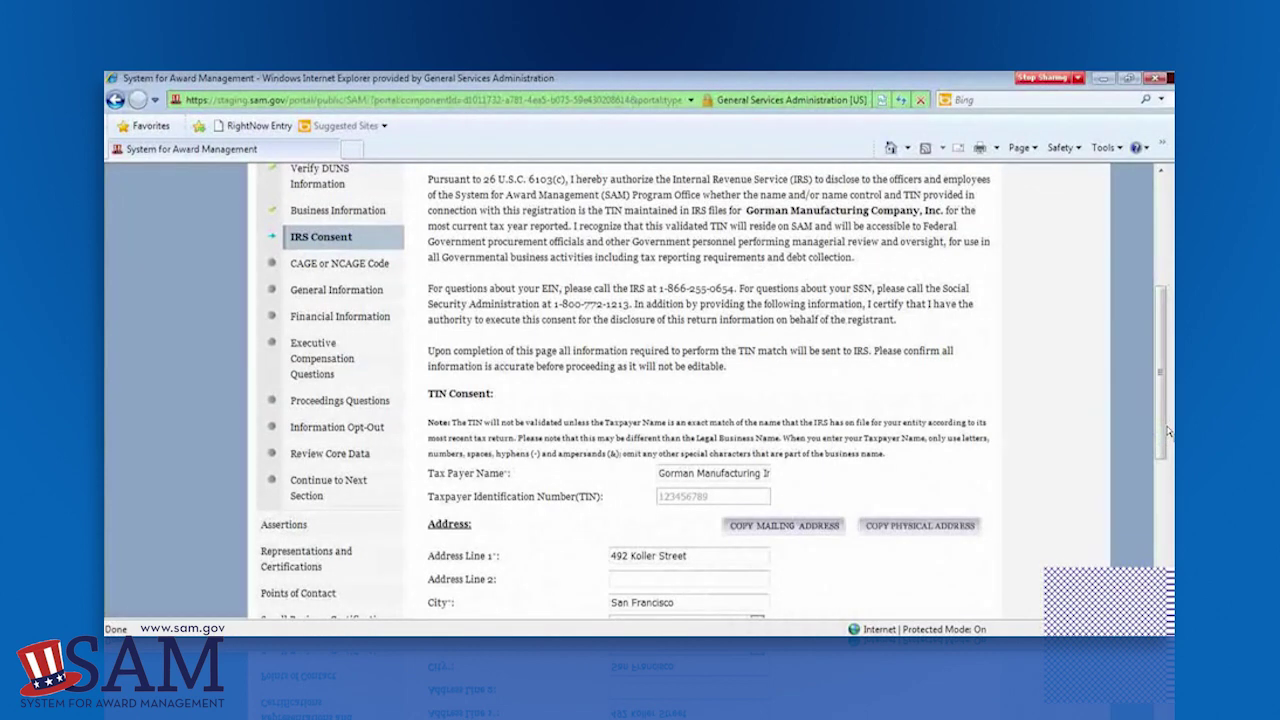
{"action": "scroll", "coordinate": [1167, 431], "scroll_direction": "down", "scroll_amount": 1}
{"action": "scroll", "coordinate": [1167, 431], "scroll_direction": "down", "scroll_amount": 3}
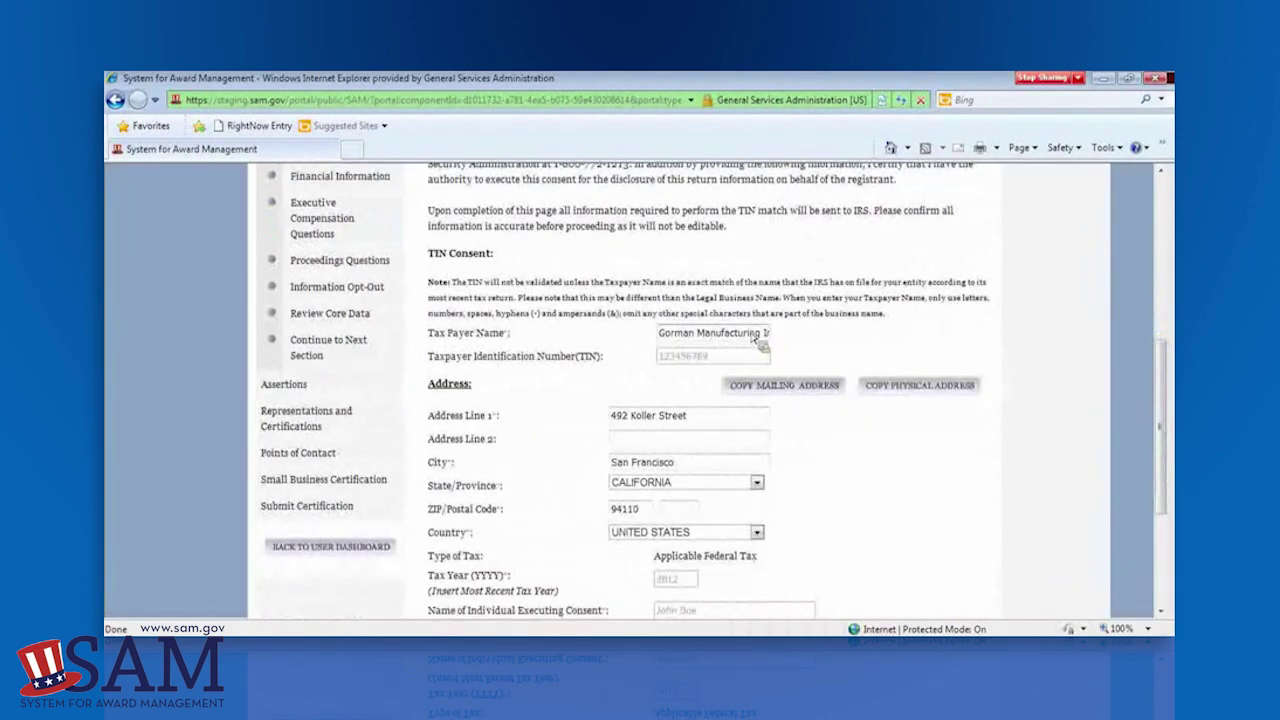
{"action": "left_click", "coordinate": [705, 338]}
{"action": "left_click_drag", "start_coordinate": [1162, 348], "coordinate": [1170, 402]}
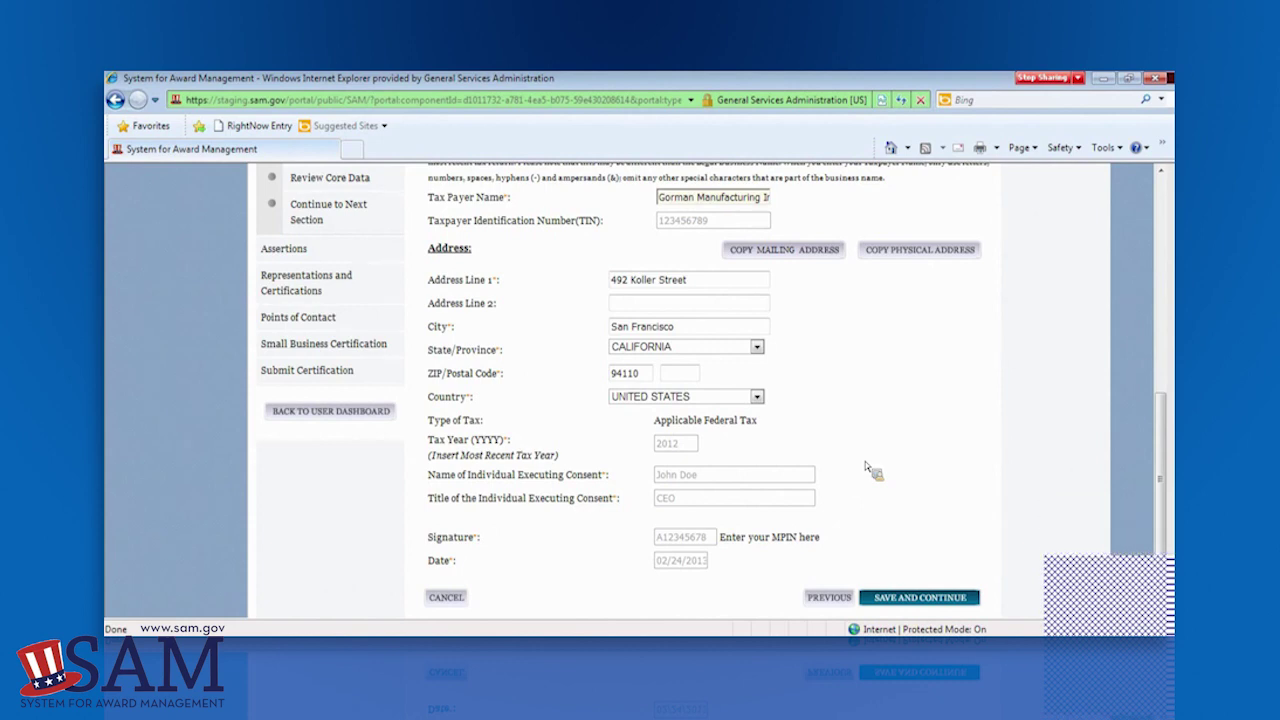
{"action": "left_click", "coordinate": [687, 479]}
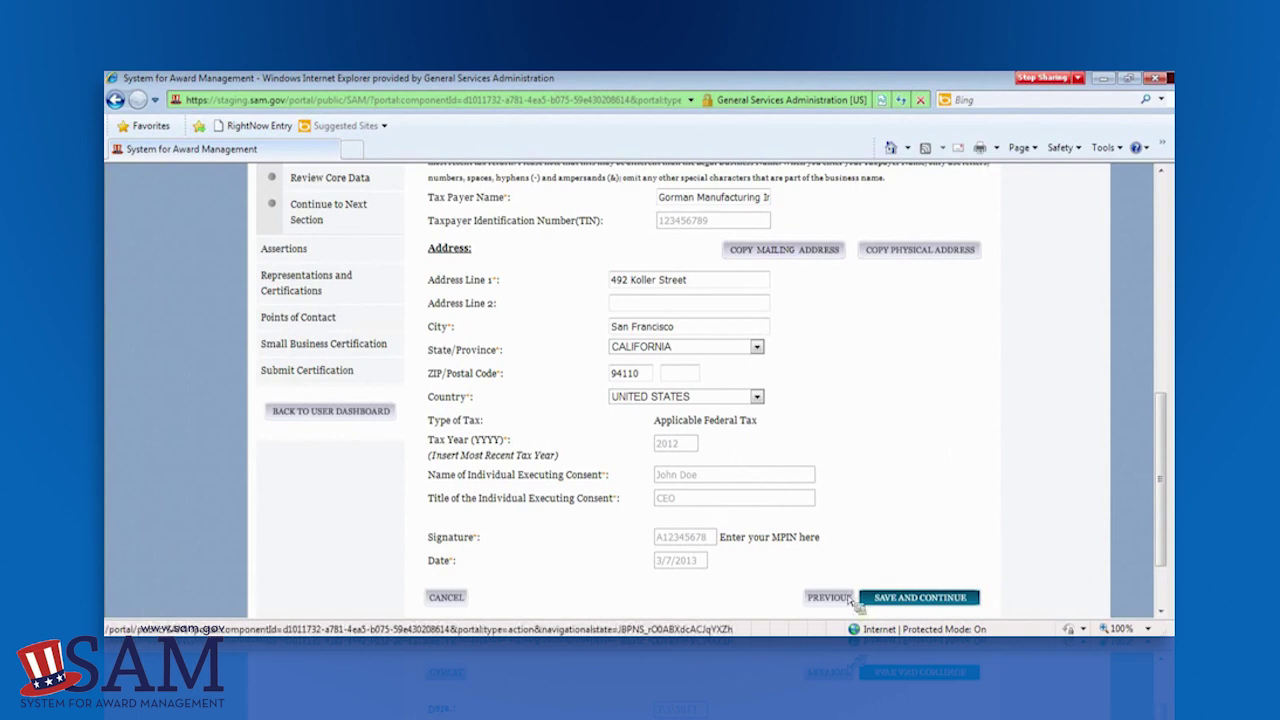
{"action": "left_click", "coordinate": [899, 601]}
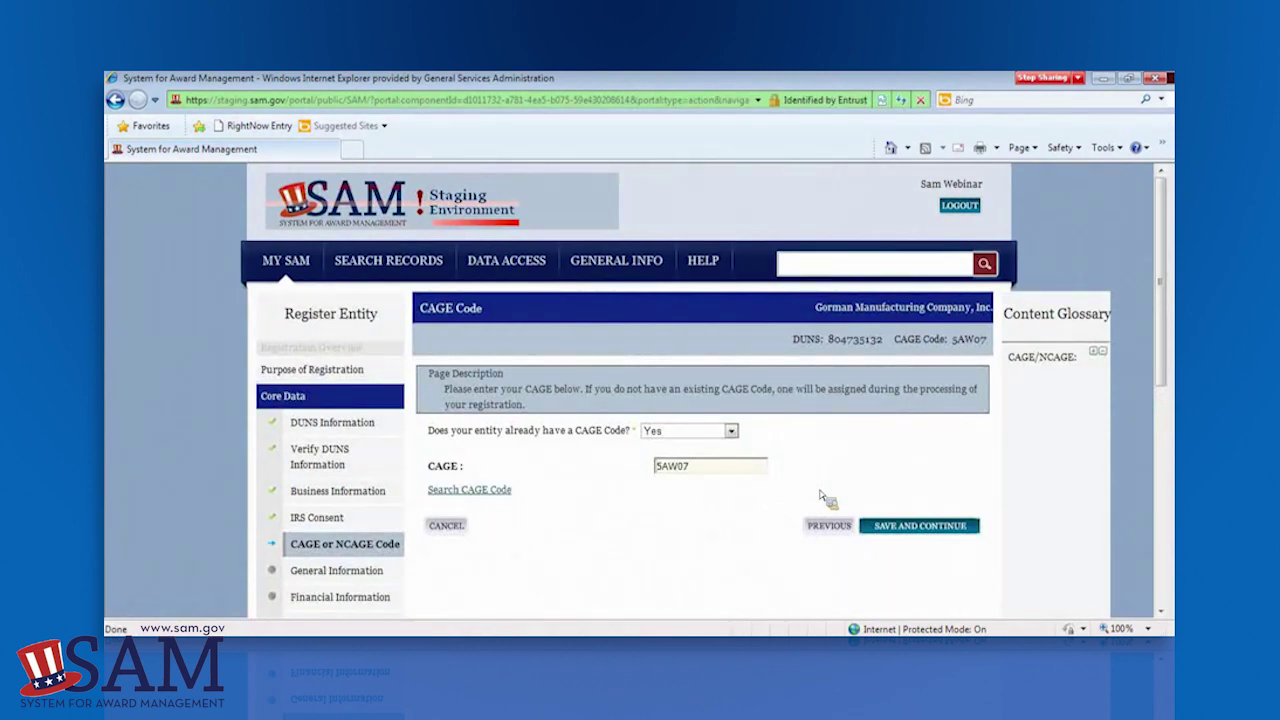
{"action": "left_click", "coordinate": [914, 534]}
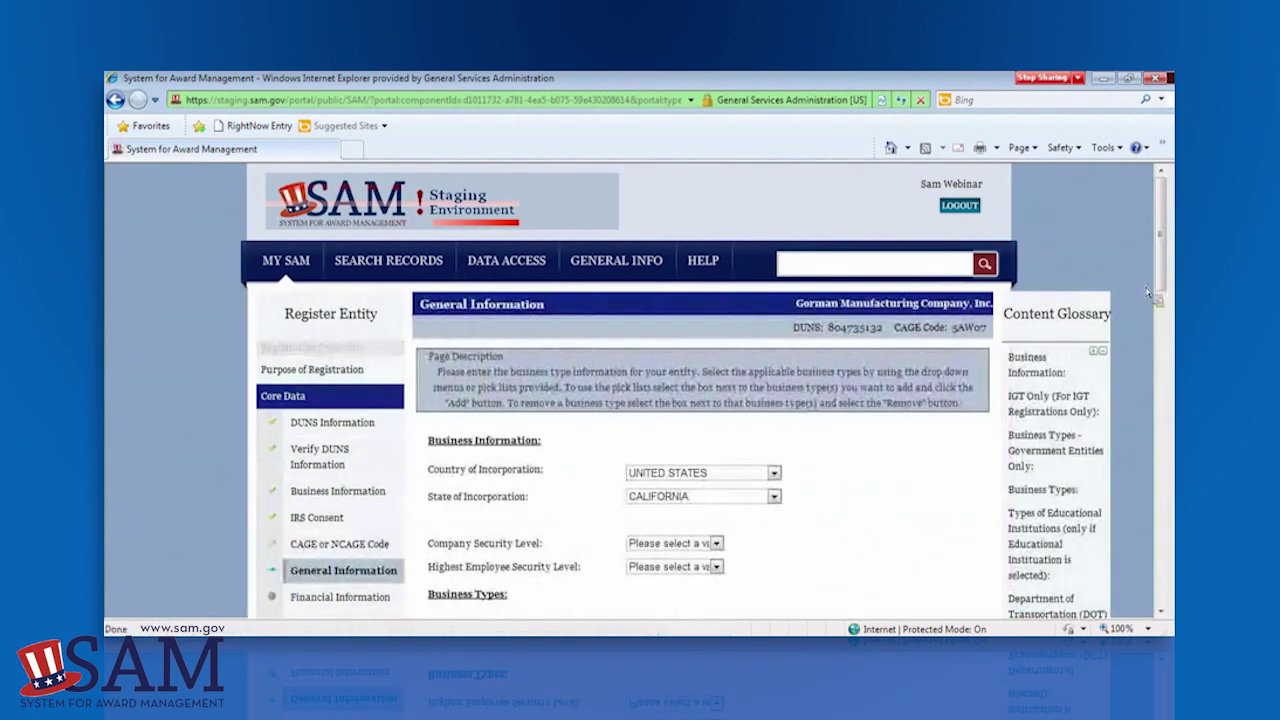
- Check the available Company Security Level options on the General Information page without choosing a level
{"action": "scroll", "coordinate": [1150, 292], "scroll_direction": "down", "scroll_amount": 3}
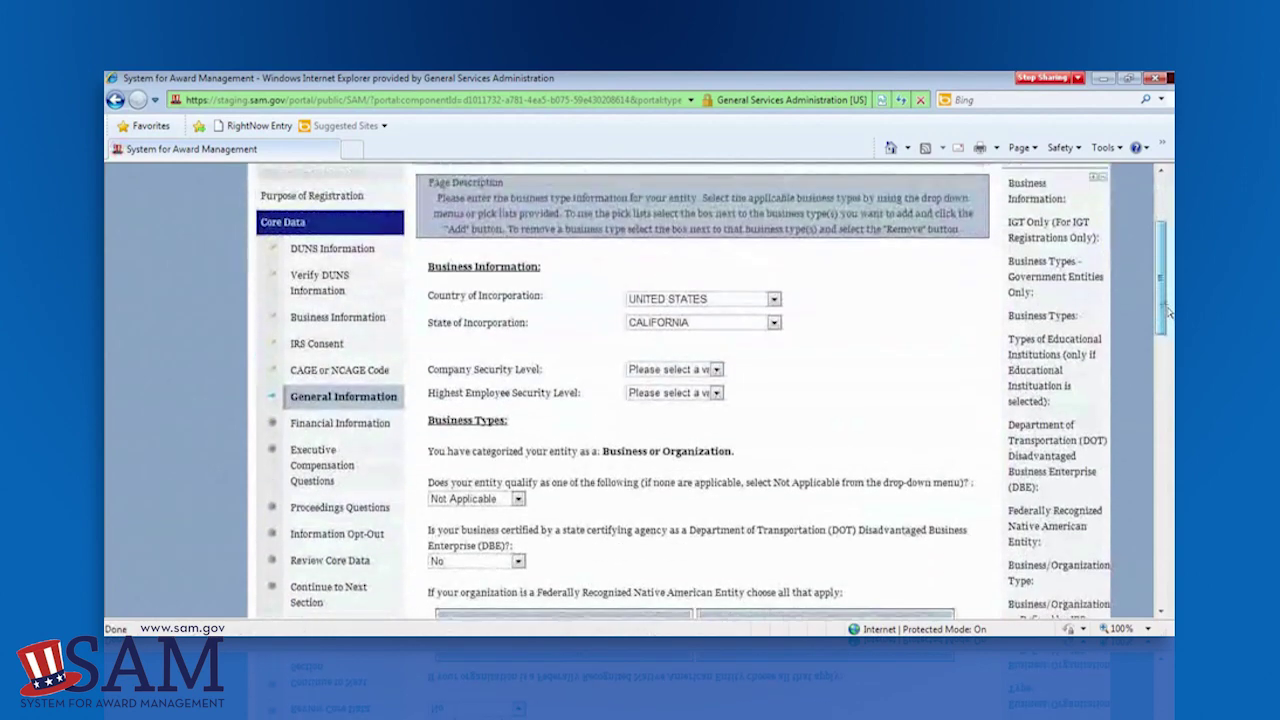
{"action": "scroll", "coordinate": [1167, 312], "scroll_direction": "down", "scroll_amount": 1}
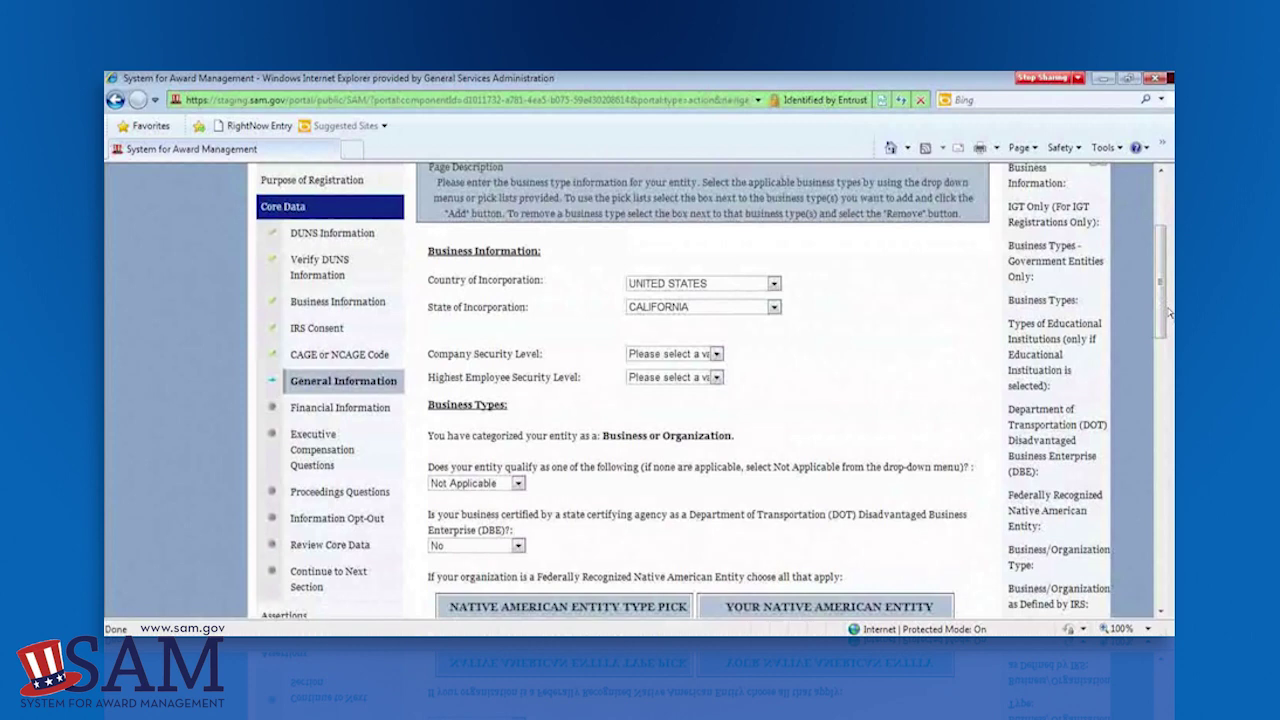
{"action": "scroll", "coordinate": [1168, 313], "scroll_direction": "down", "scroll_amount": 1}
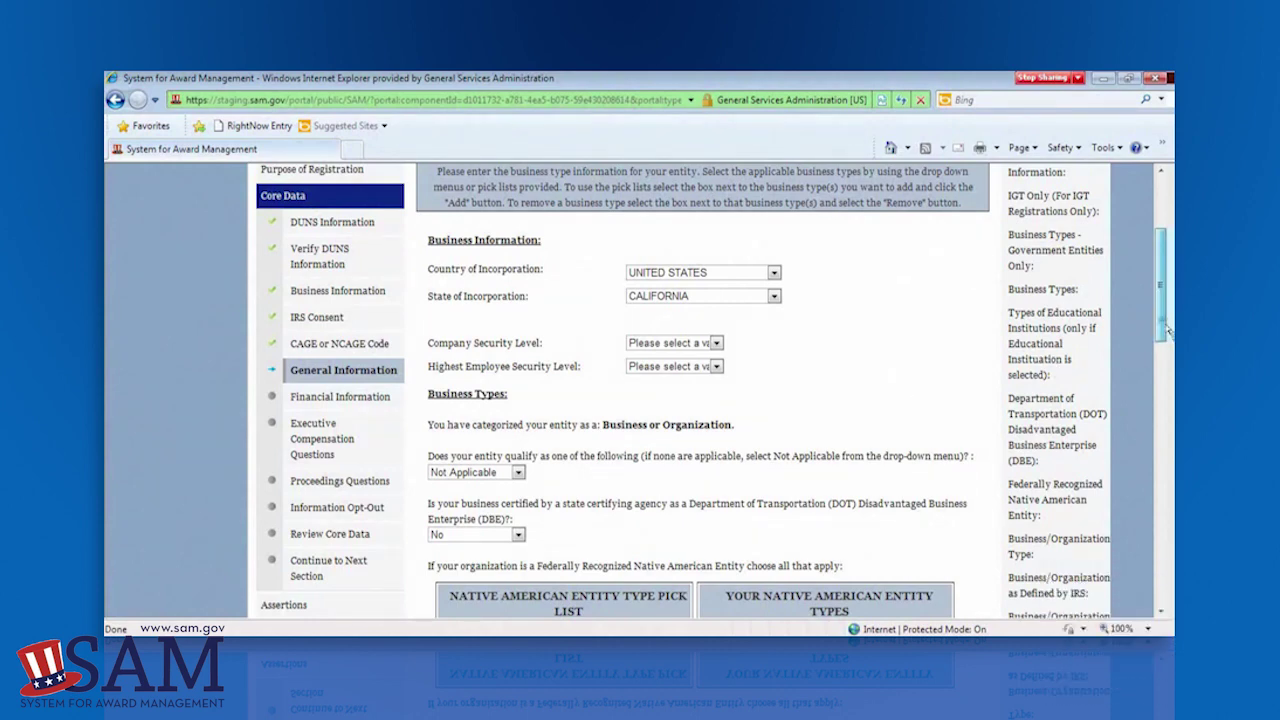
{"action": "scroll", "coordinate": [1167, 330], "scroll_direction": "down", "scroll_amount": 1}
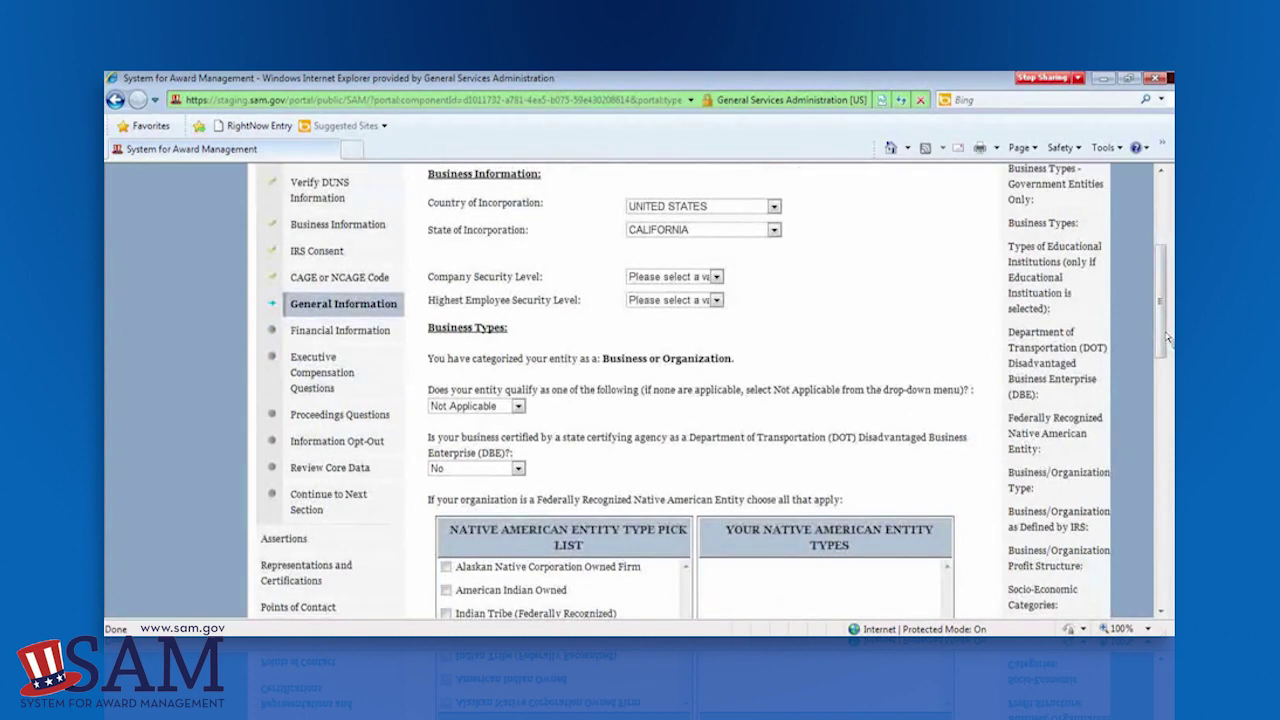
{"action": "left_click", "coordinate": [716, 277]}
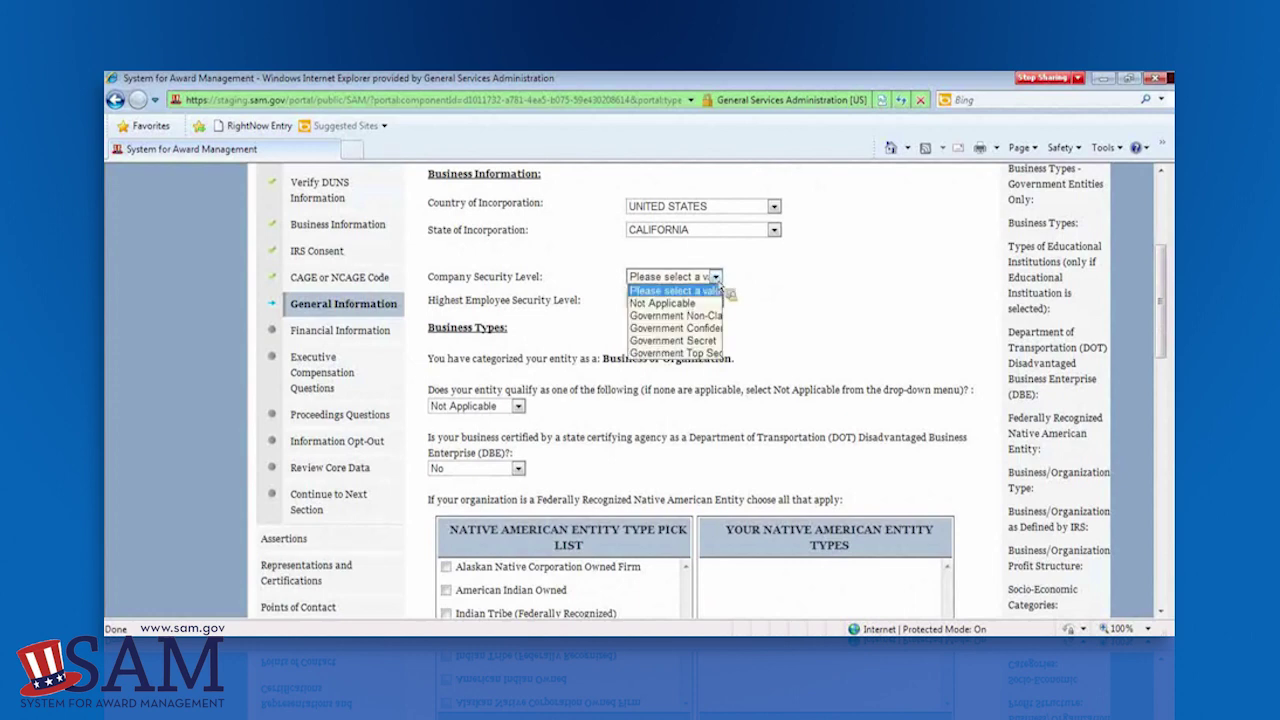
{"action": "left_click", "coordinate": [718, 290]}
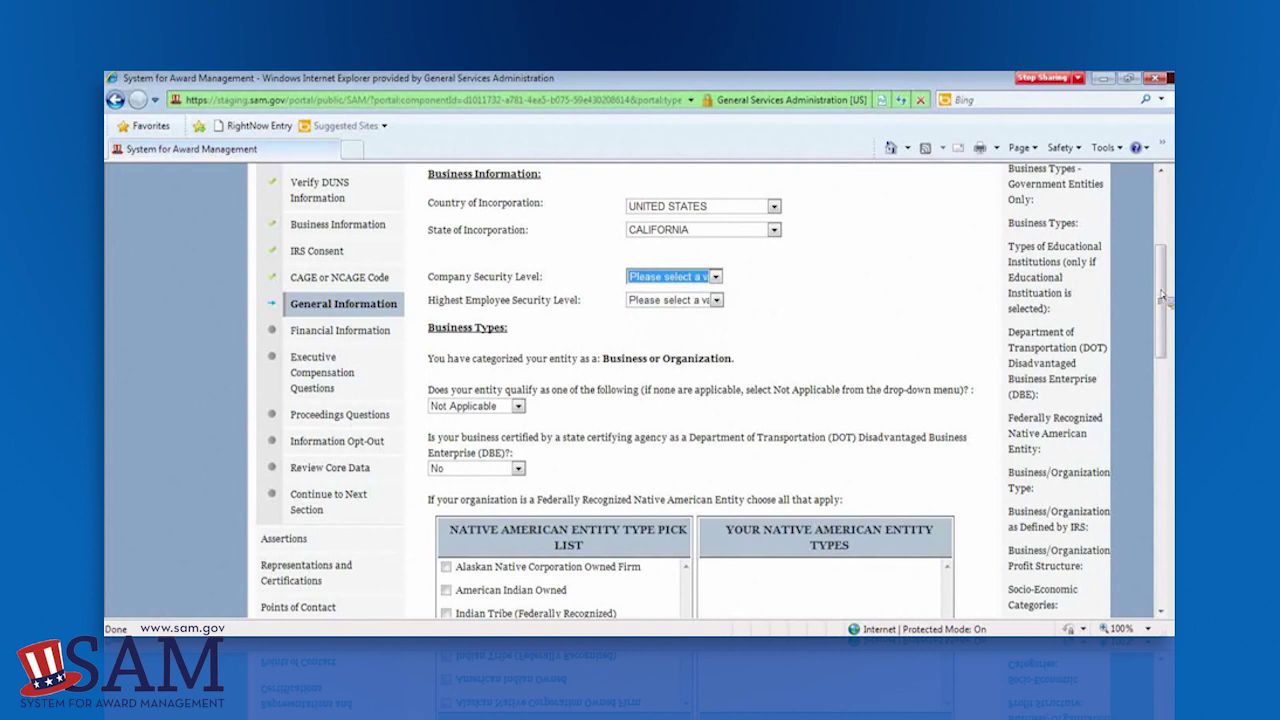
- Read the Content Glossary definitions of Domestic Shelter, Hospital and Educational Institution under Business Types
{"action": "scroll", "coordinate": [1162, 295], "scroll_direction": "down", "scroll_amount": 3}
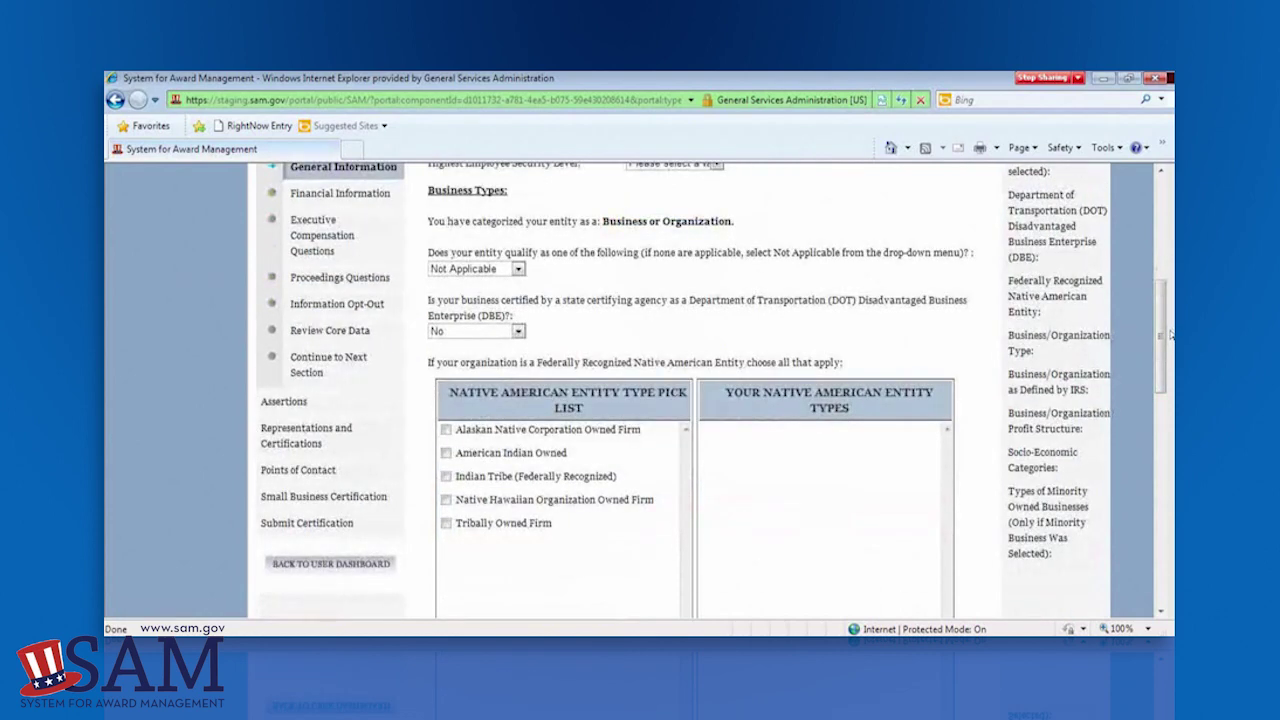
{"action": "left_click_drag", "start_coordinate": [1168, 335], "coordinate": [1165, 285]}
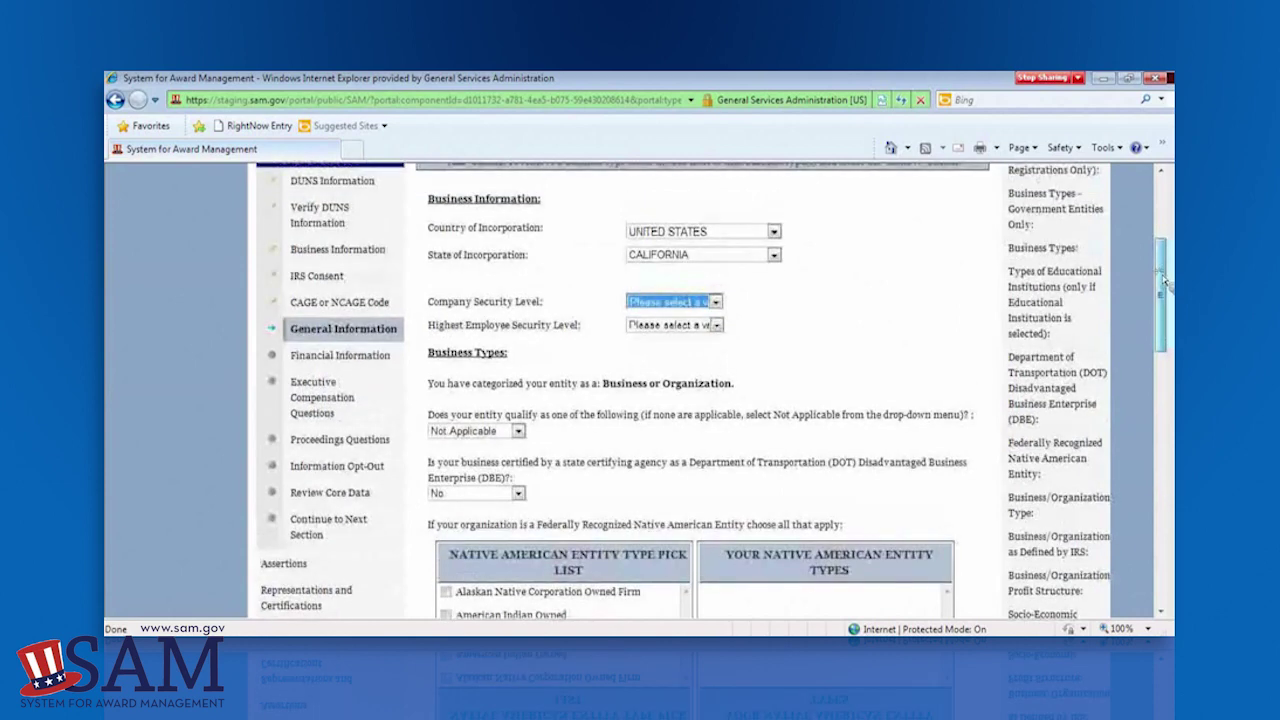
{"action": "left_click", "coordinate": [1056, 250]}
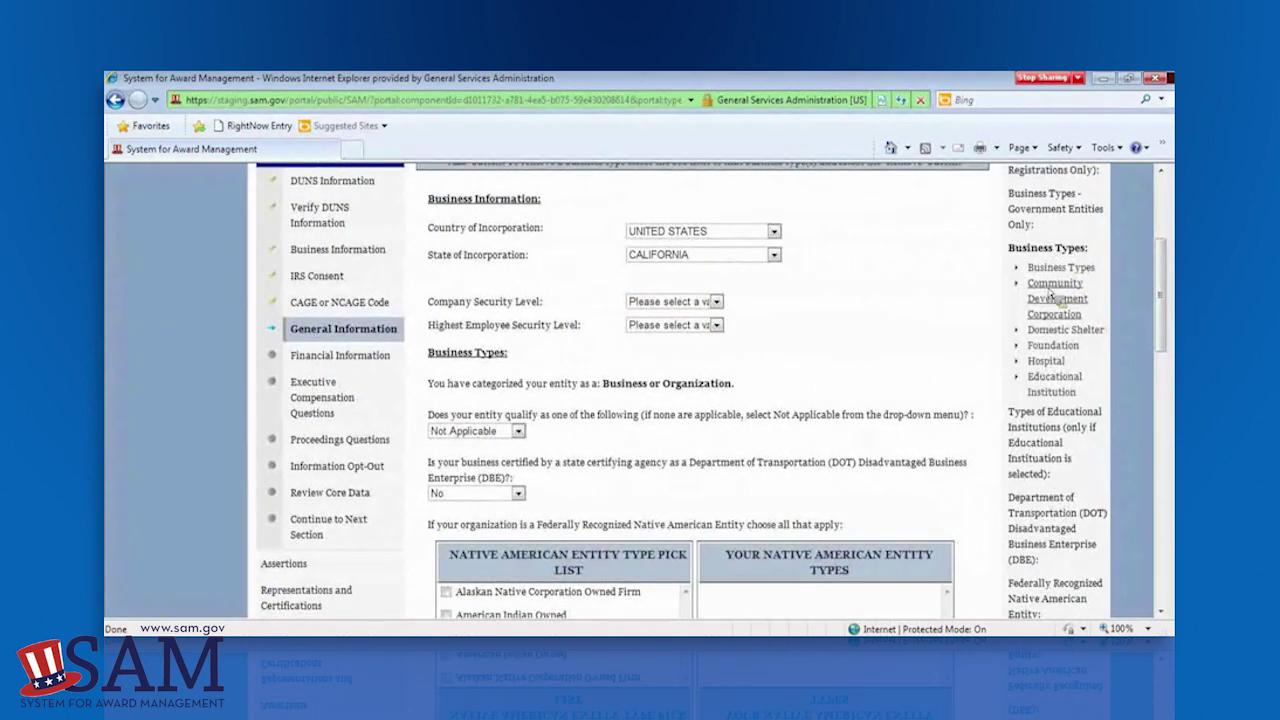
{"action": "mouse_move", "coordinate": [1161, 303]}
{"action": "left_mouse_down"}
{"action": "mouse_move", "coordinate": [1161, 273]}
{"action": "mouse_move", "coordinate": [1163, 301]}
{"action": "left_mouse_up"}
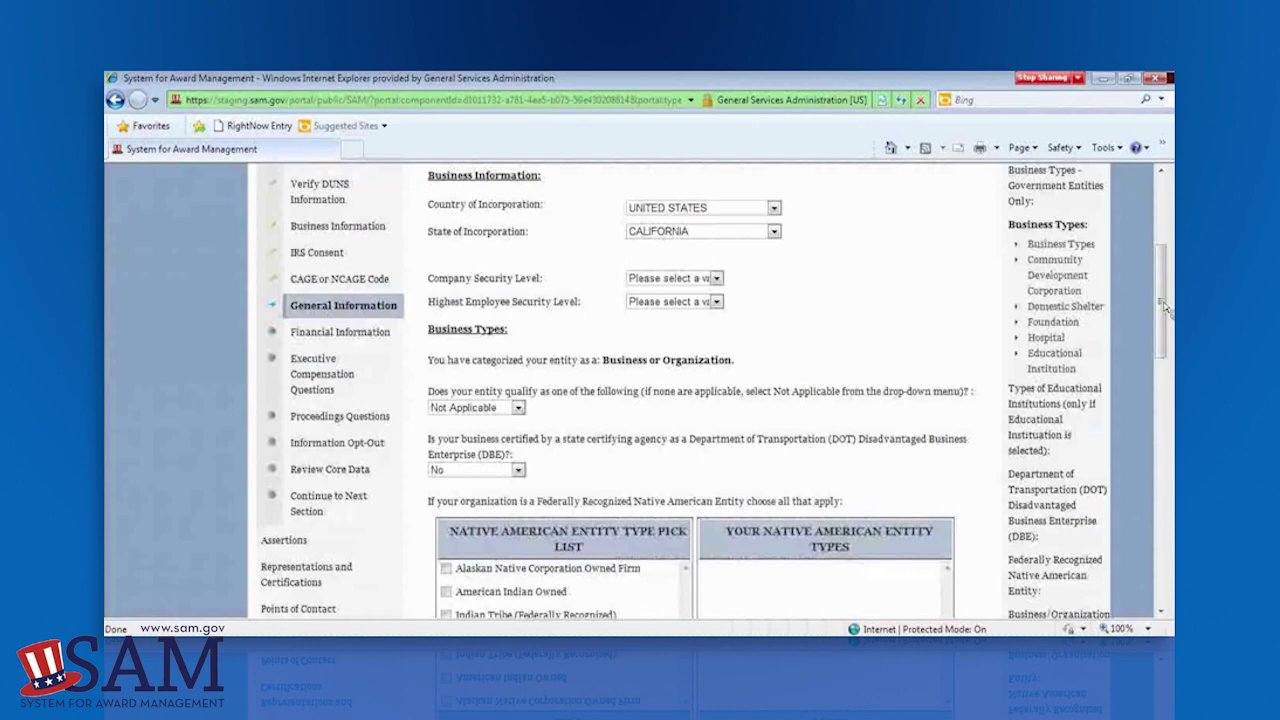
{"action": "left_click", "coordinate": [1063, 312]}
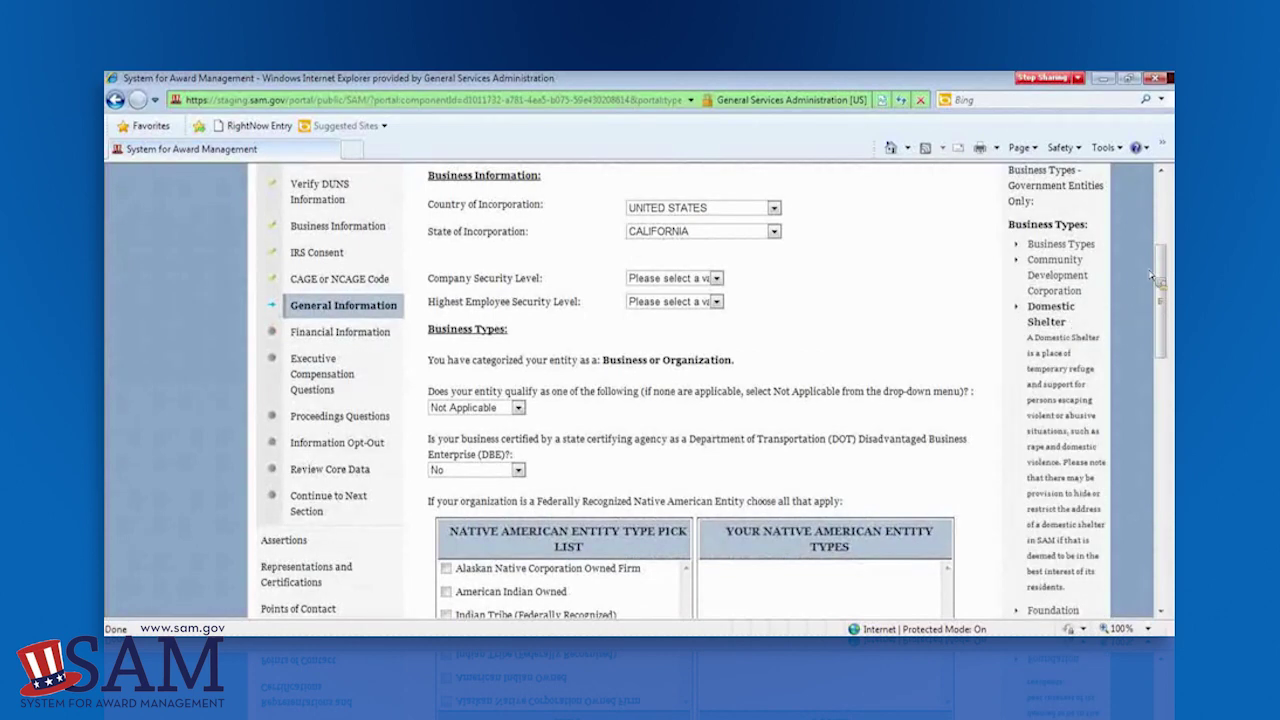
{"action": "left_click", "coordinate": [1063, 320]}
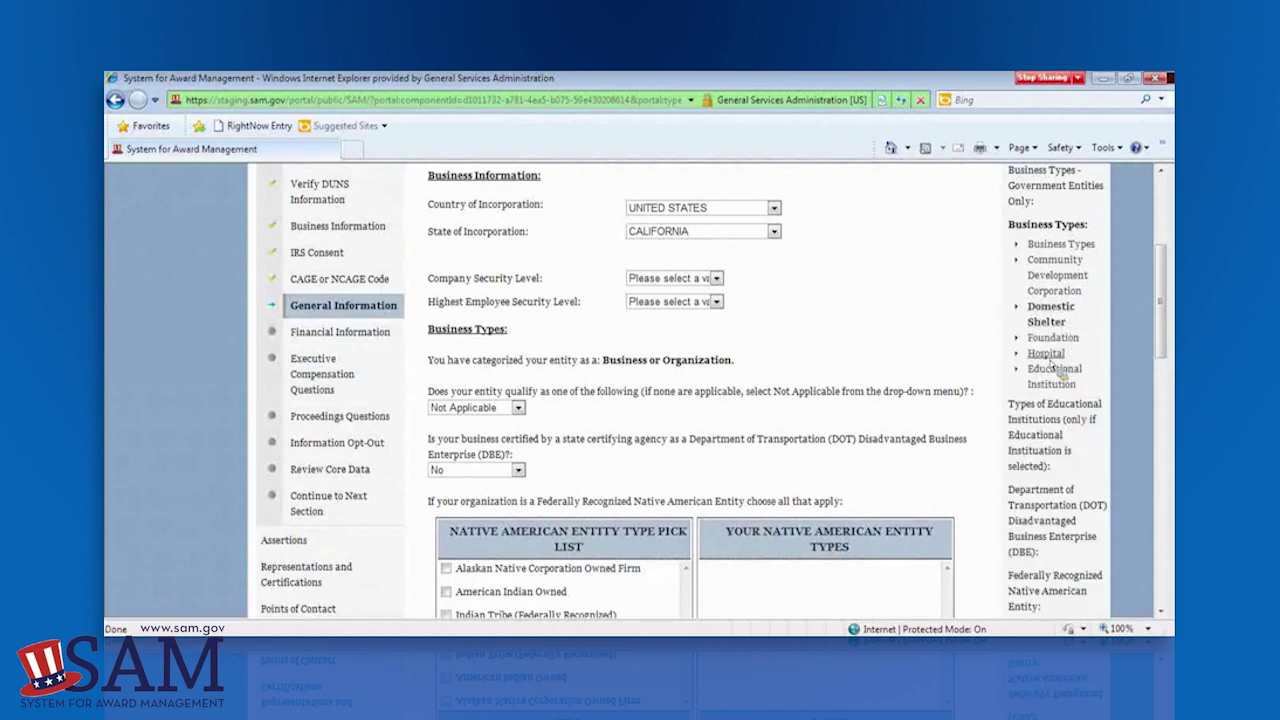
{"action": "left_click", "coordinate": [1055, 357]}
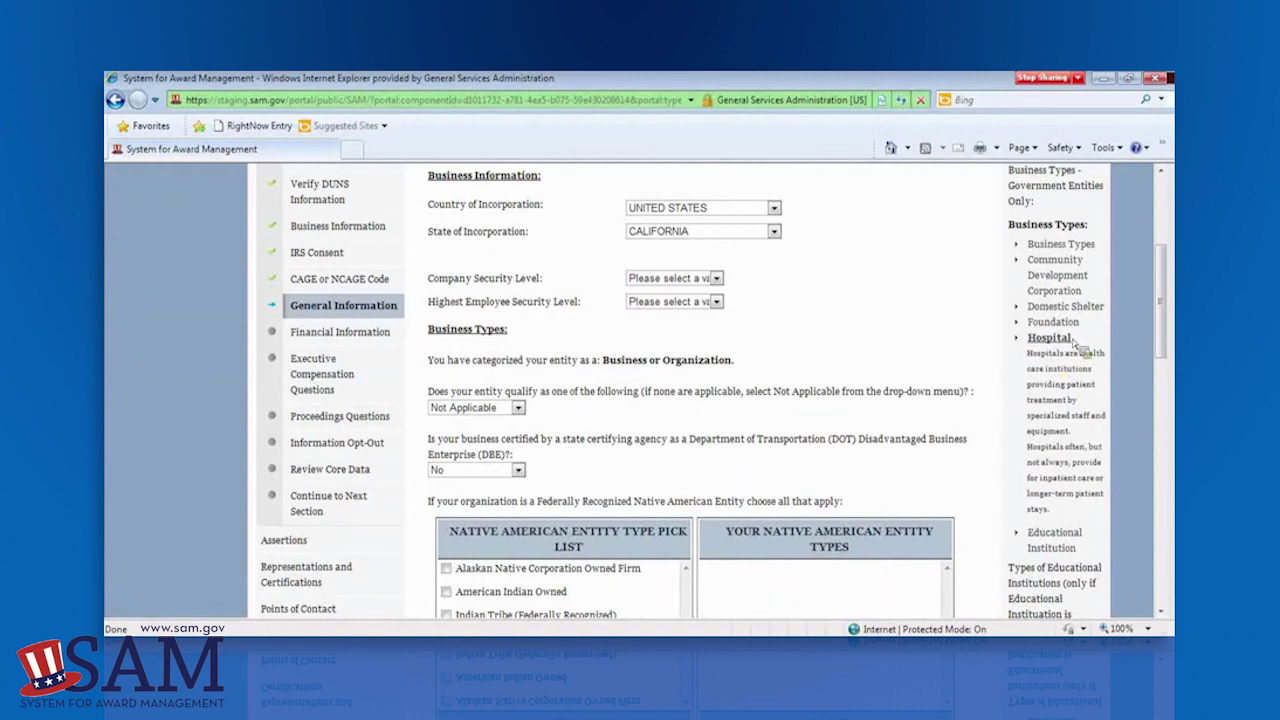
{"action": "left_click", "coordinate": [1070, 339]}
{"action": "left_click_drag", "start_coordinate": [1163, 332], "coordinate": [1166, 358]}
{"action": "left_click", "coordinate": [1062, 240]}
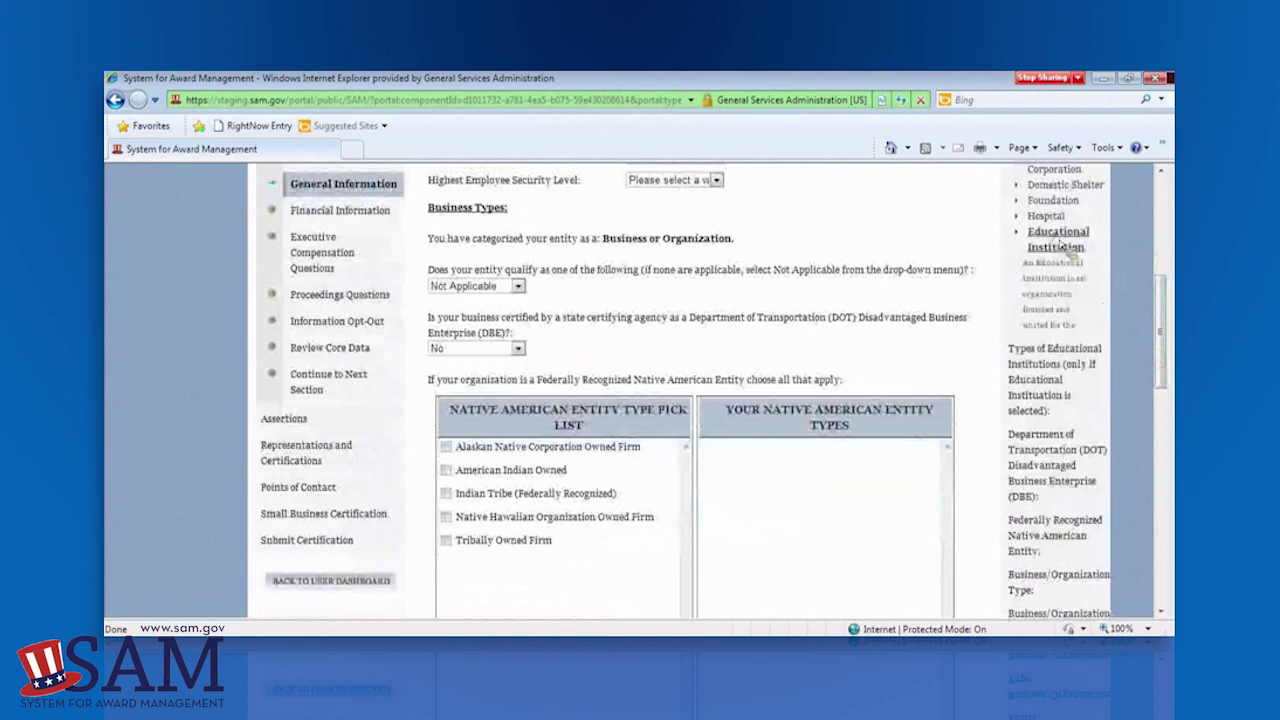
{"action": "mouse_move", "coordinate": [1164, 333]}
{"action": "left_mouse_down"}
{"action": "mouse_move", "coordinate": [1165, 444]}
{"action": "mouse_move", "coordinate": [1165, 332]}
{"action": "left_mouse_up"}
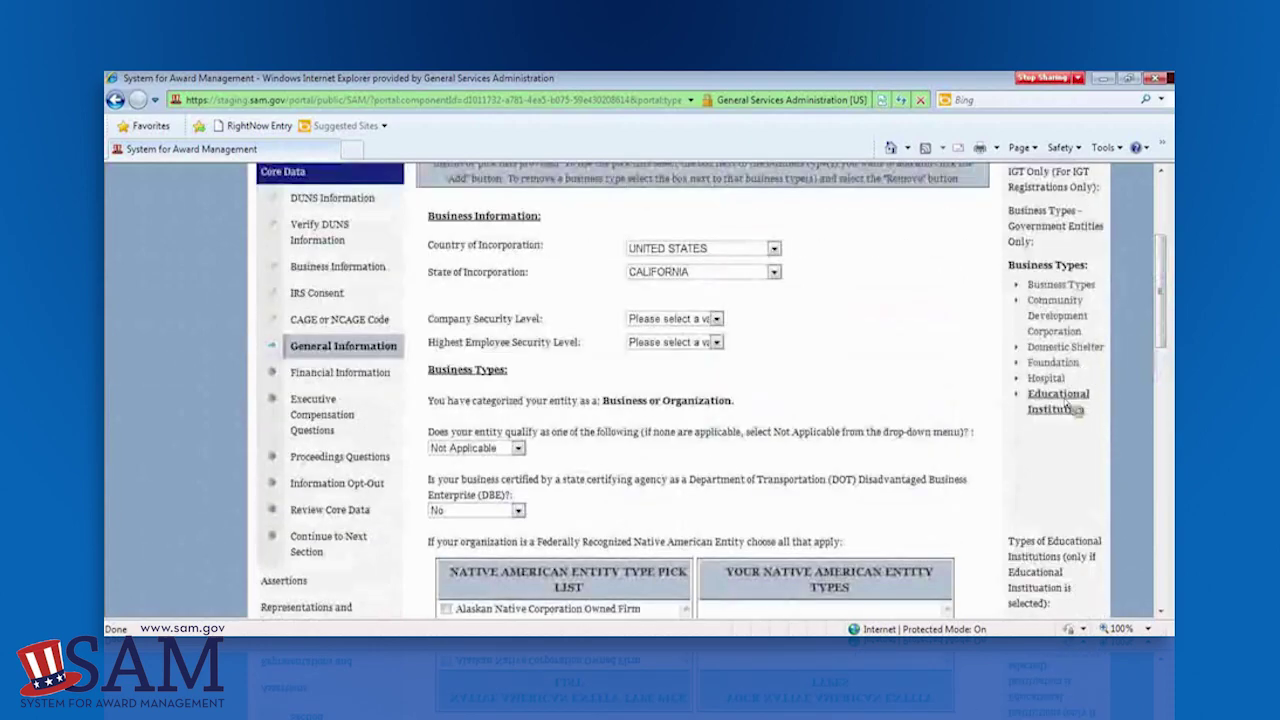
- Try adding American Indian Owned and Tribally Owned Firm to the entity's Native American types, and remove each one again
{"action": "left_click_drag", "start_coordinate": [1164, 296], "coordinate": [1163, 380]}
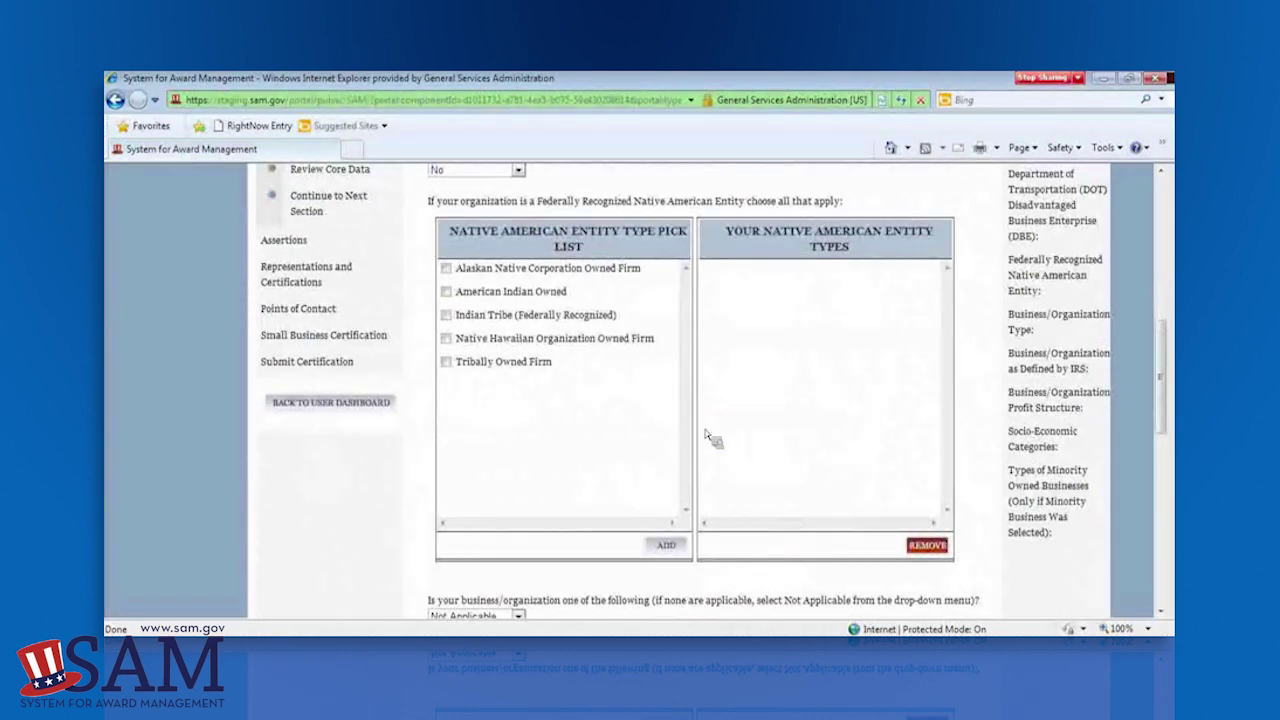
{"action": "left_click", "coordinate": [446, 291]}
{"action": "left_click", "coordinate": [666, 548]}
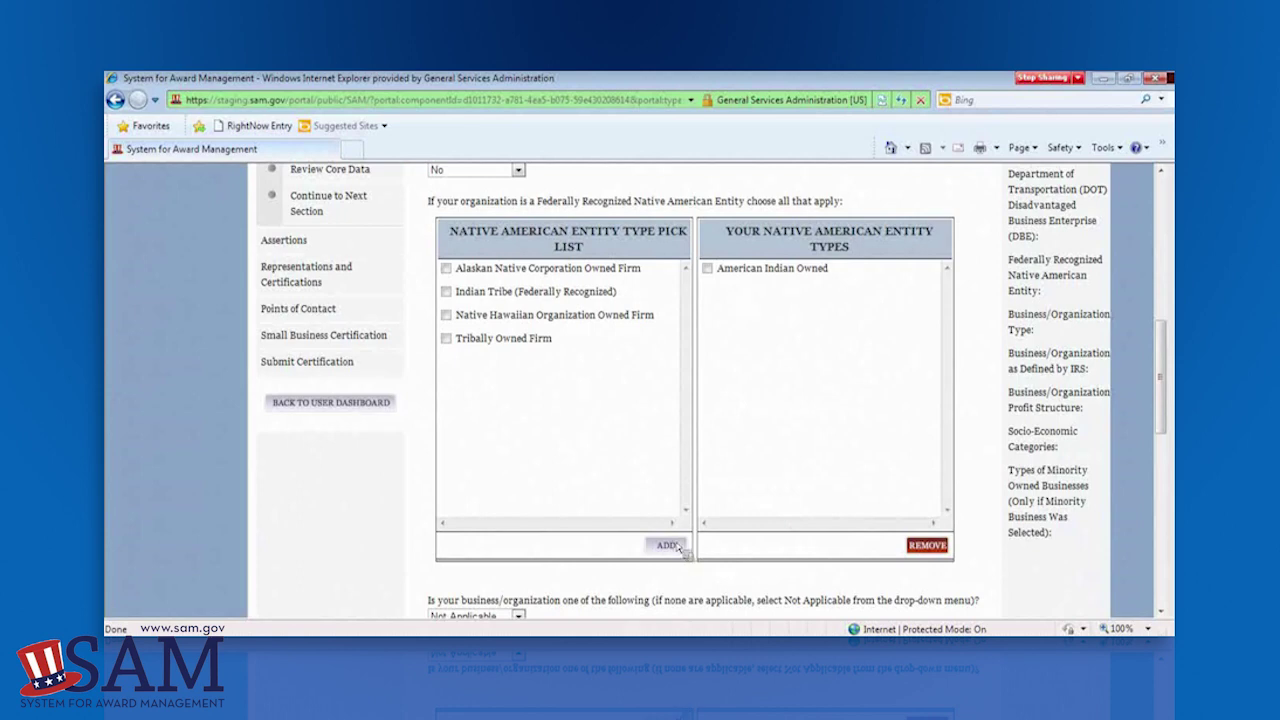
{"action": "left_click", "coordinate": [708, 268]}
{"action": "left_click", "coordinate": [927, 545]}
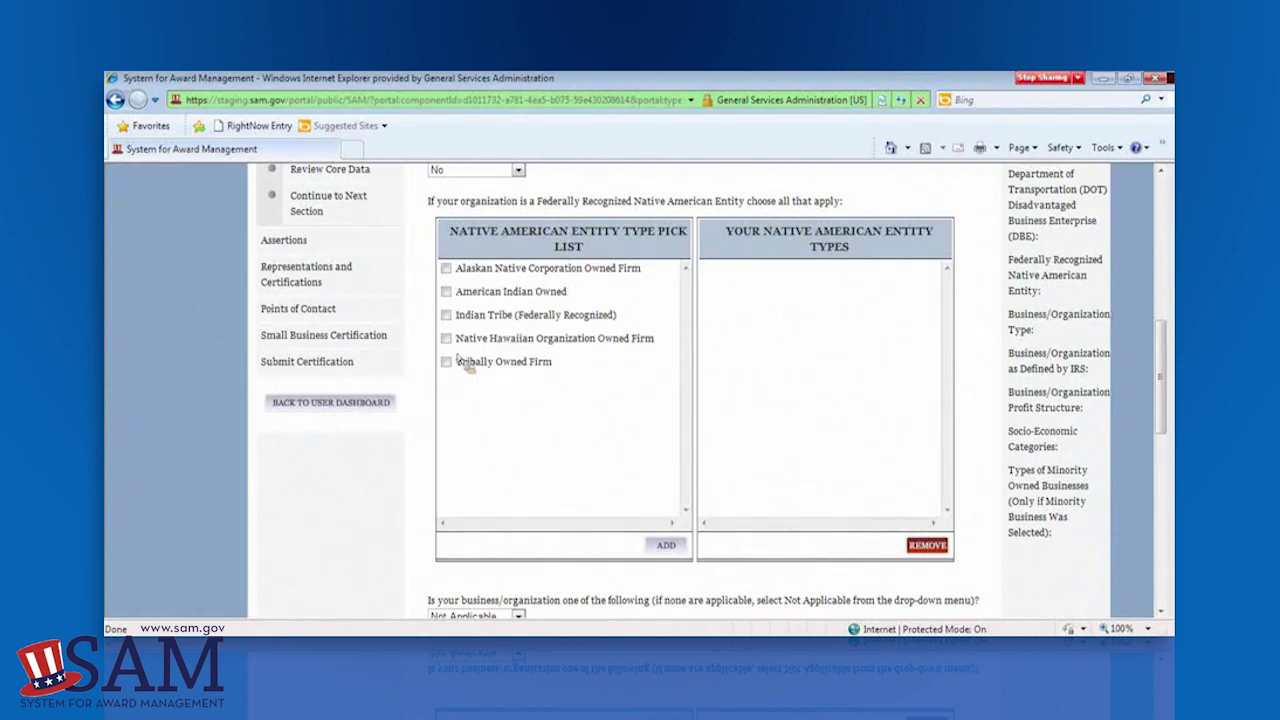
{"action": "left_click", "coordinate": [535, 368]}
{"action": "left_click", "coordinate": [666, 545]}
{"action": "left_click", "coordinate": [708, 269]}
{"action": "left_click", "coordinate": [927, 546]}
{"action": "scroll", "coordinate": [1163, 415], "scroll_direction": "down", "scroll_amount": 3}
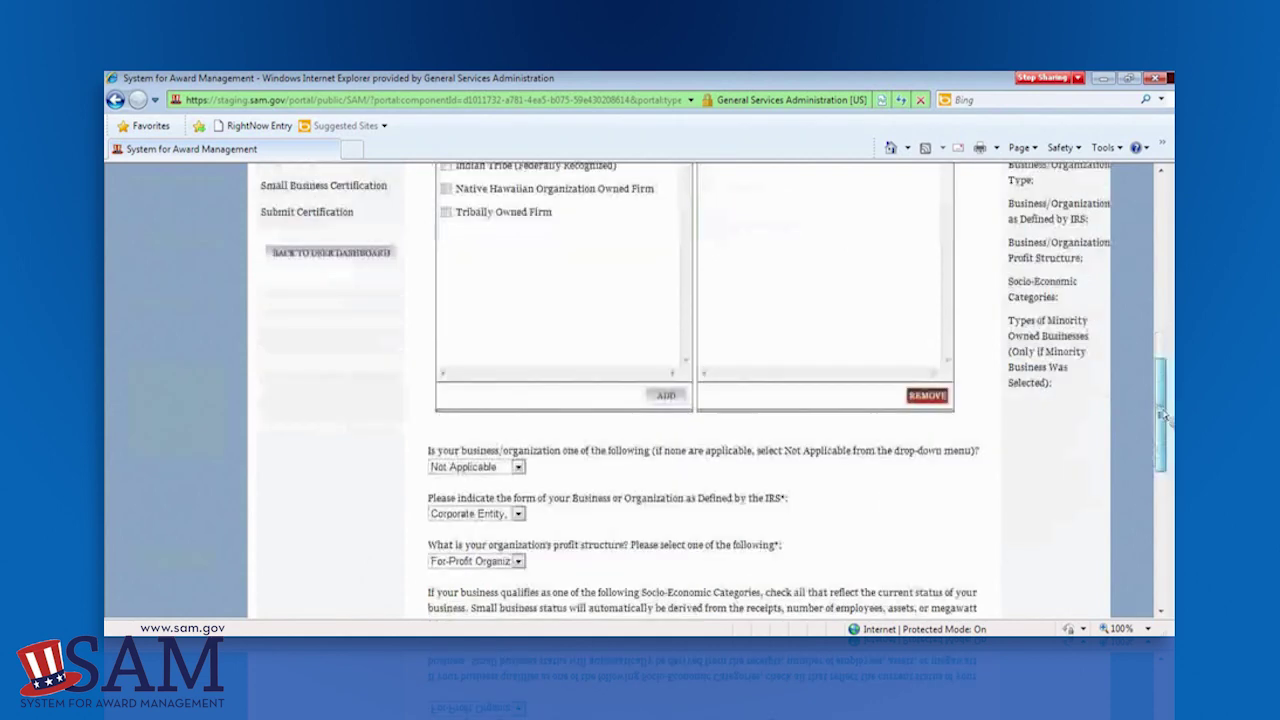
- Check the available options for the question on whether the organization is one of the following, keeping Not Applicable
{"action": "scroll", "coordinate": [1166, 450], "scroll_direction": "down", "scroll_amount": 5}
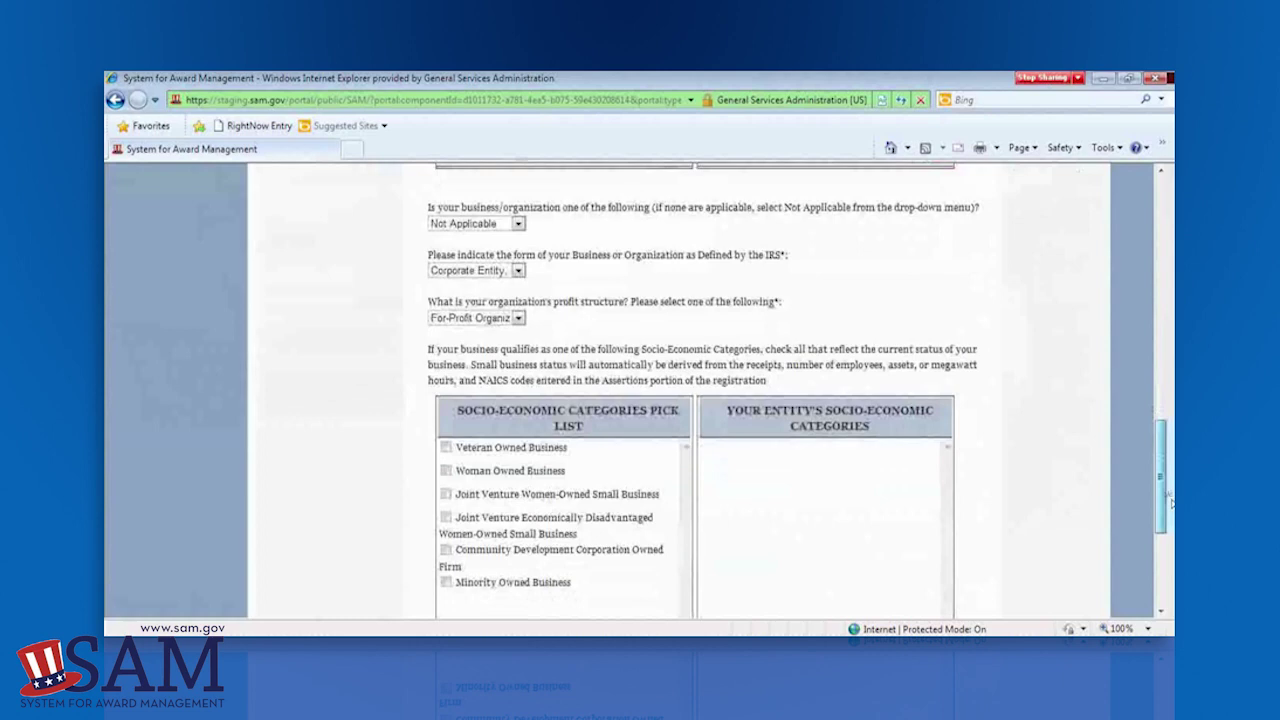
{"action": "scroll", "coordinate": [1171, 503], "scroll_direction": "down", "scroll_amount": 1}
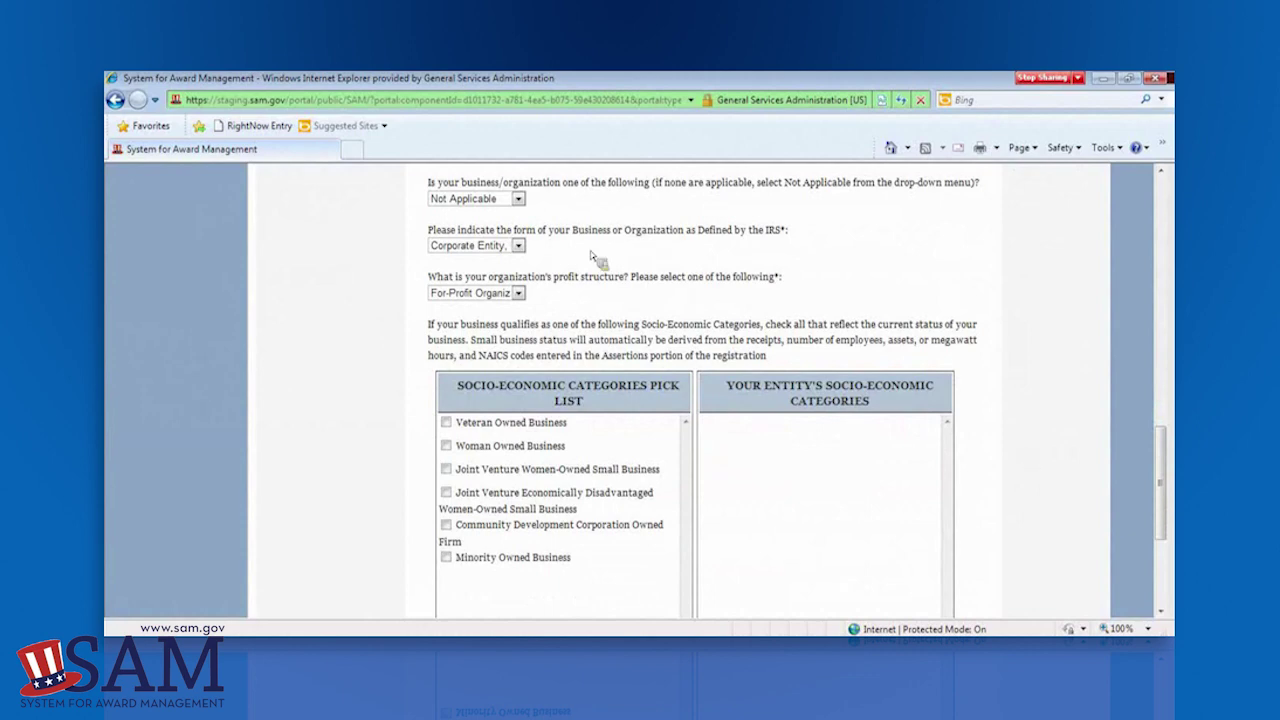
{"action": "left_click", "coordinate": [519, 199]}
{"action": "left_click", "coordinate": [519, 199]}
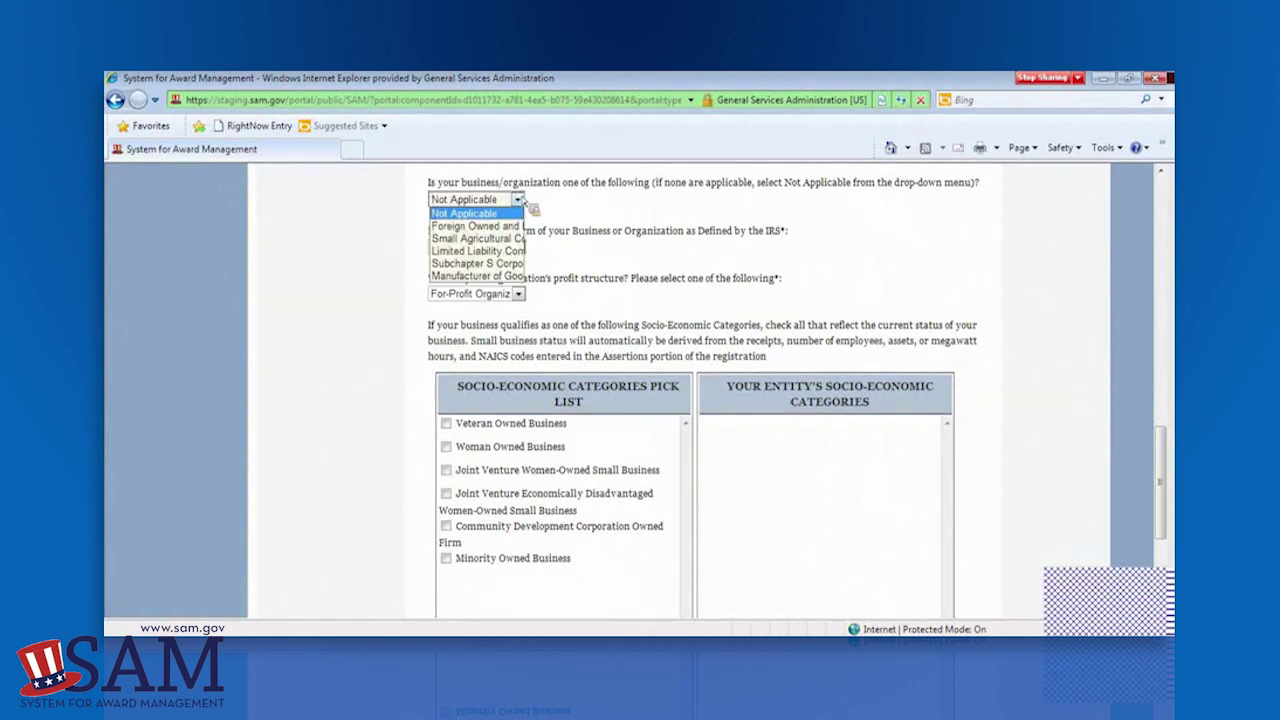
{"action": "left_click", "coordinate": [519, 199]}
{"action": "left_click", "coordinate": [757, 300]}
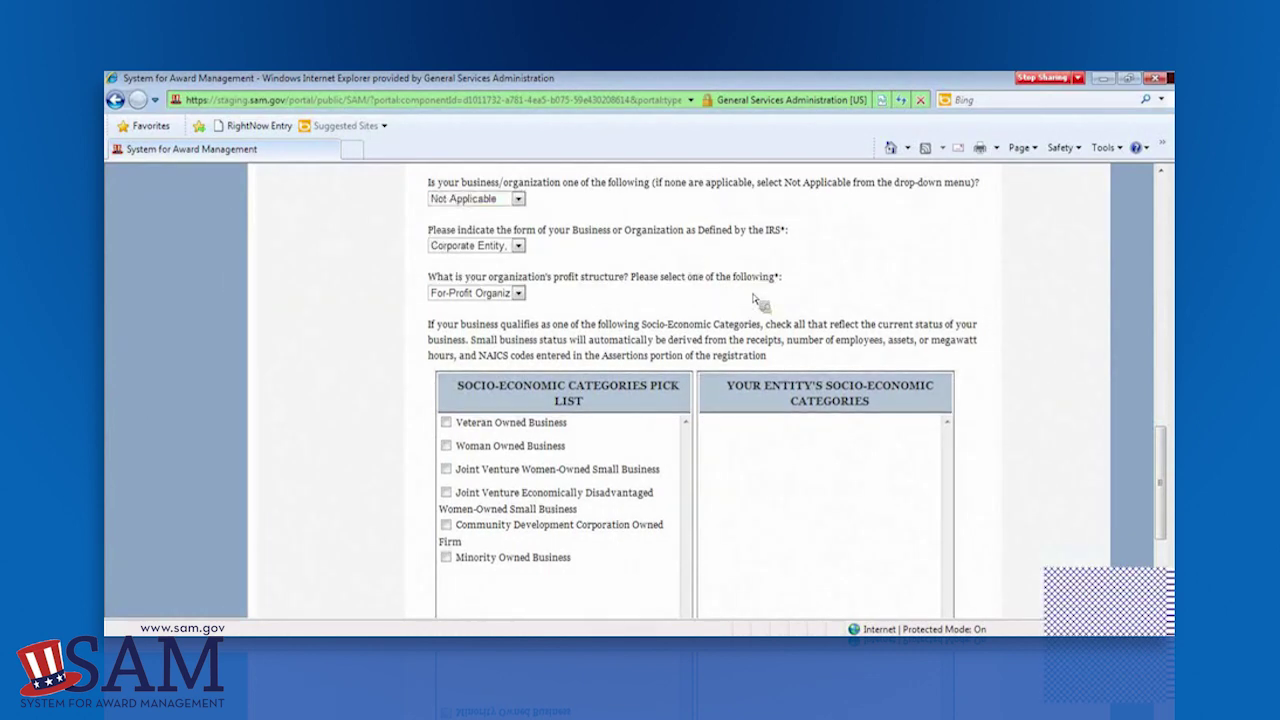
- Try adding Woman Owned Business to the entity's socio-economic categories, and remove it again
{"action": "left_click_drag", "start_coordinate": [1164, 477], "coordinate": [1168, 514]}
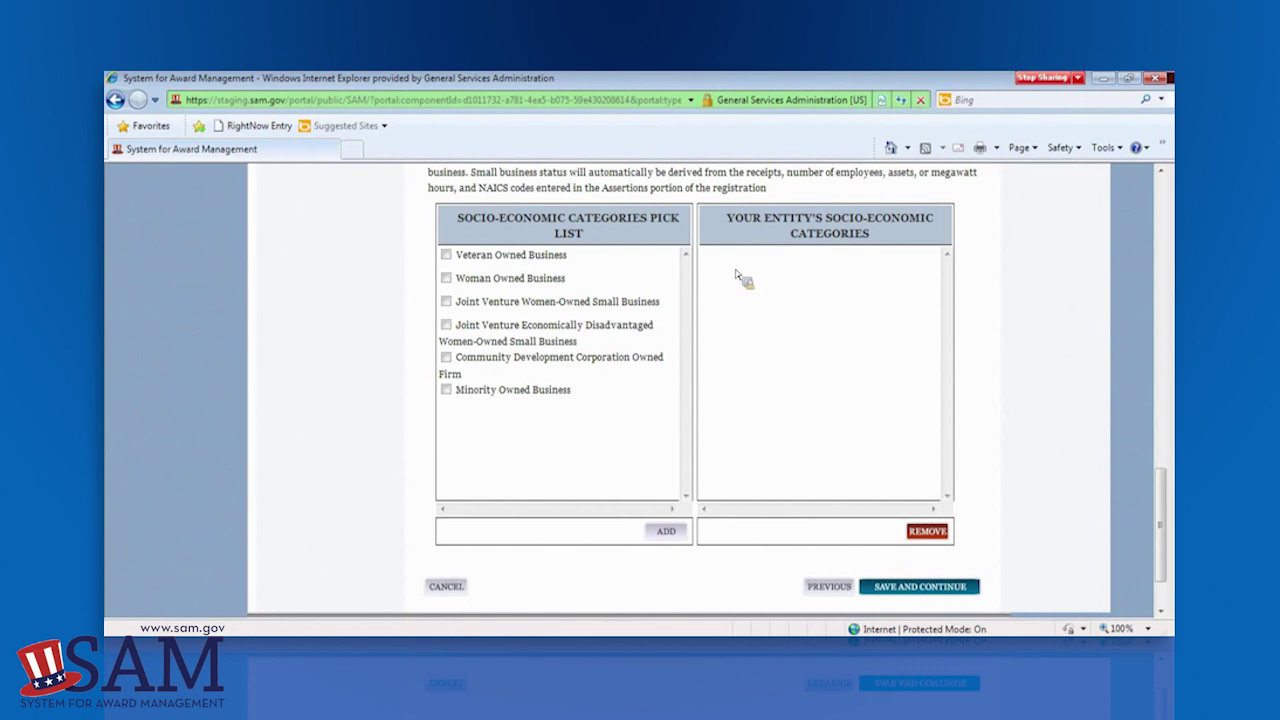
{"action": "left_click", "coordinate": [447, 279]}
{"action": "left_click", "coordinate": [667, 531]}
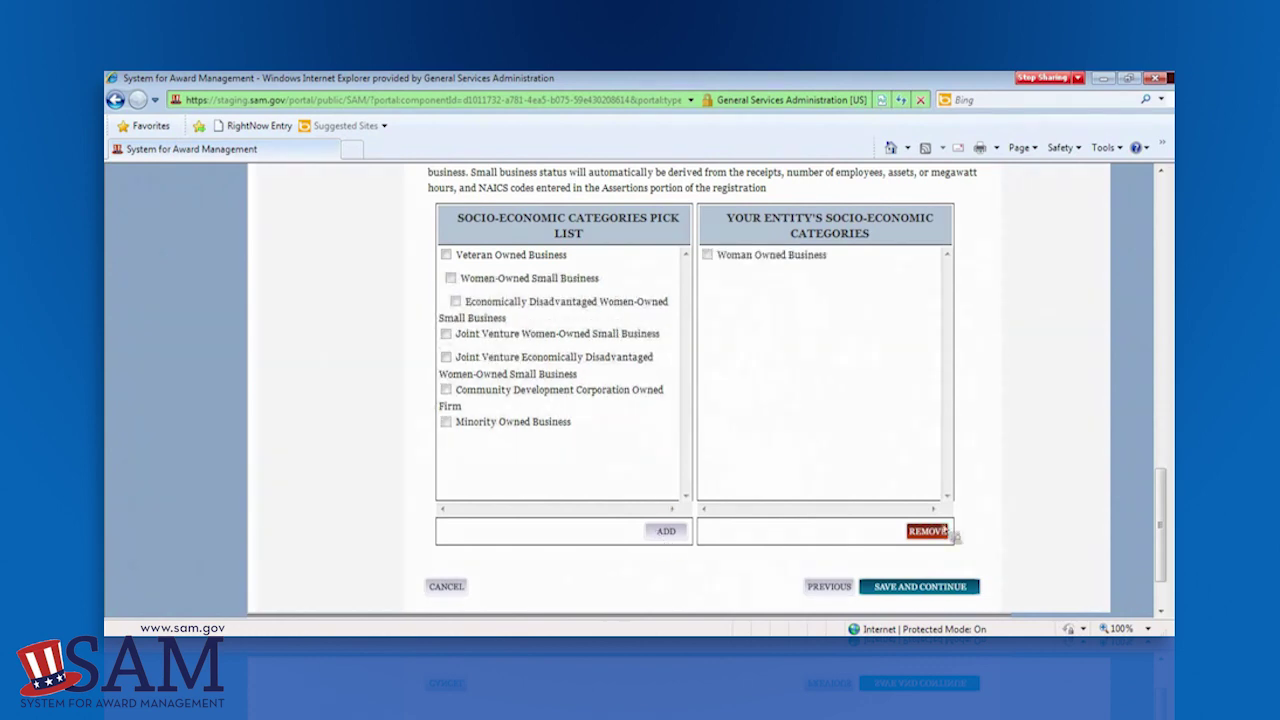
{"action": "left_click", "coordinate": [708, 255]}
{"action": "left_click", "coordinate": [925, 531]}
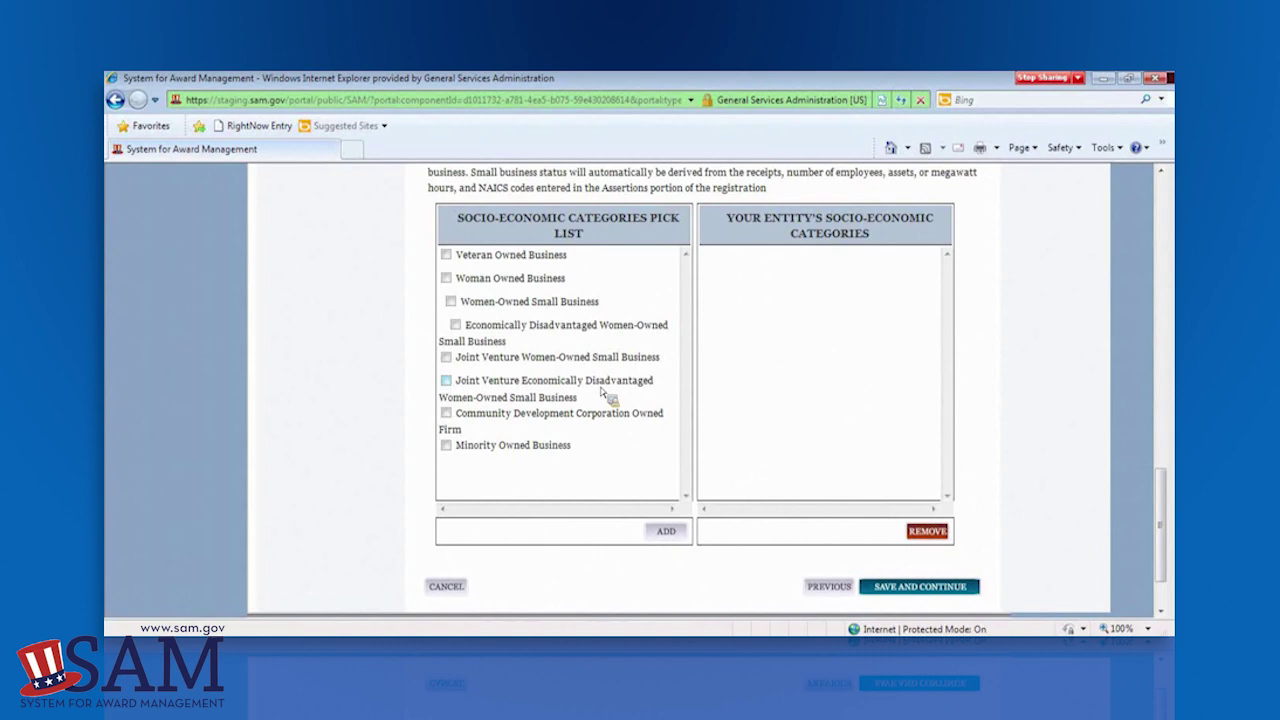
- Save the General Information page, and check the available Account Type options for electronic funds transfer, keeping Checking
{"action": "left_click", "coordinate": [892, 589]}
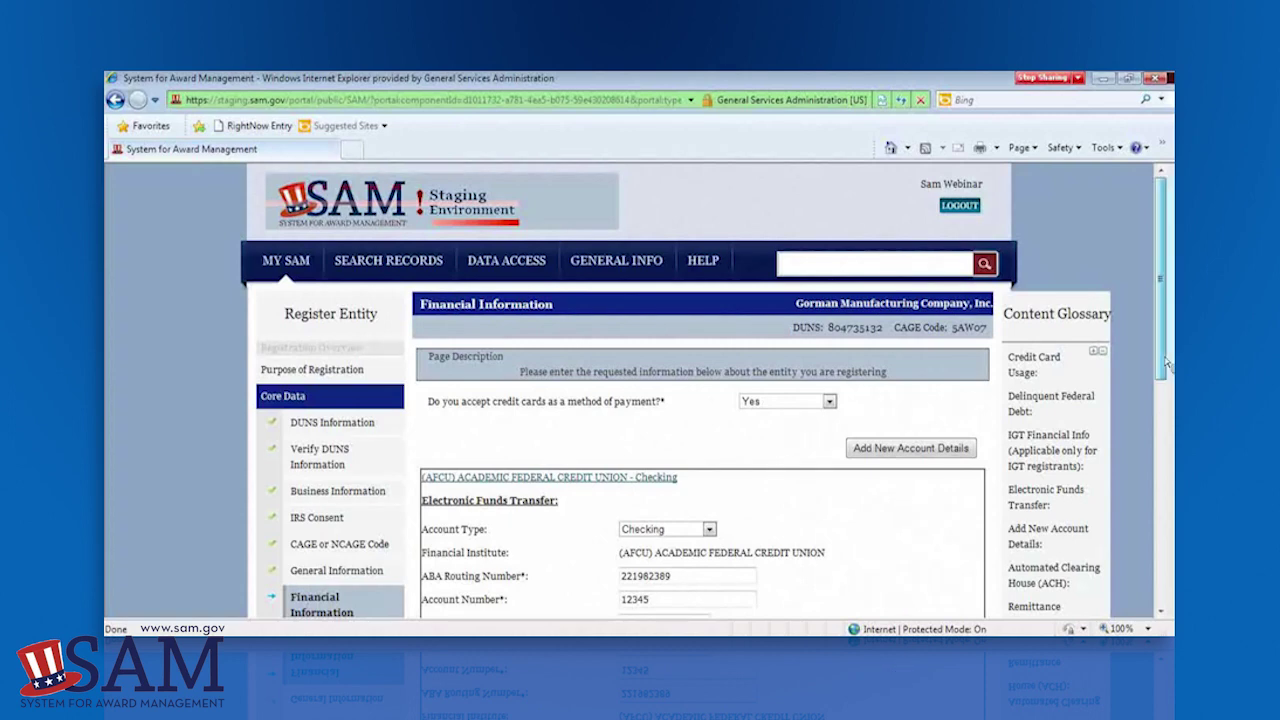
{"action": "scroll", "coordinate": [1166, 365], "scroll_direction": "down", "scroll_amount": 1}
{"action": "scroll", "coordinate": [1166, 365], "scroll_direction": "down", "scroll_amount": 1}
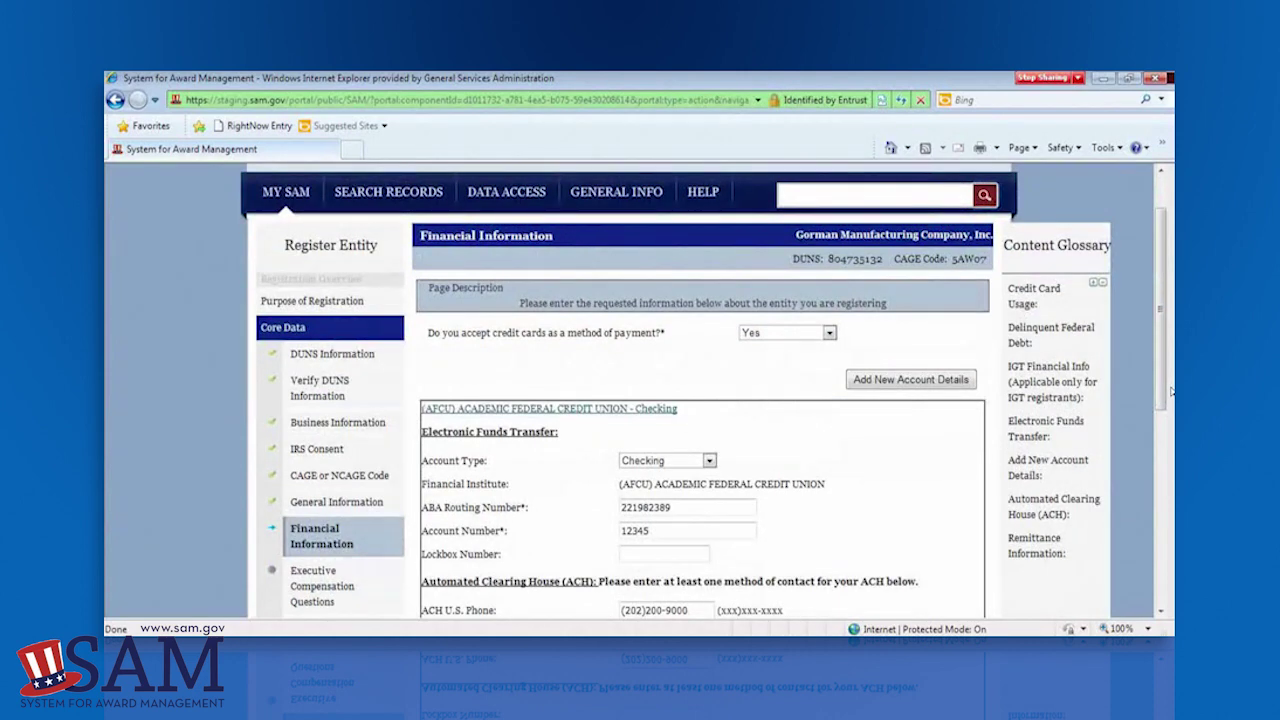
{"action": "scroll", "coordinate": [1166, 400], "scroll_direction": "down", "scroll_amount": 2}
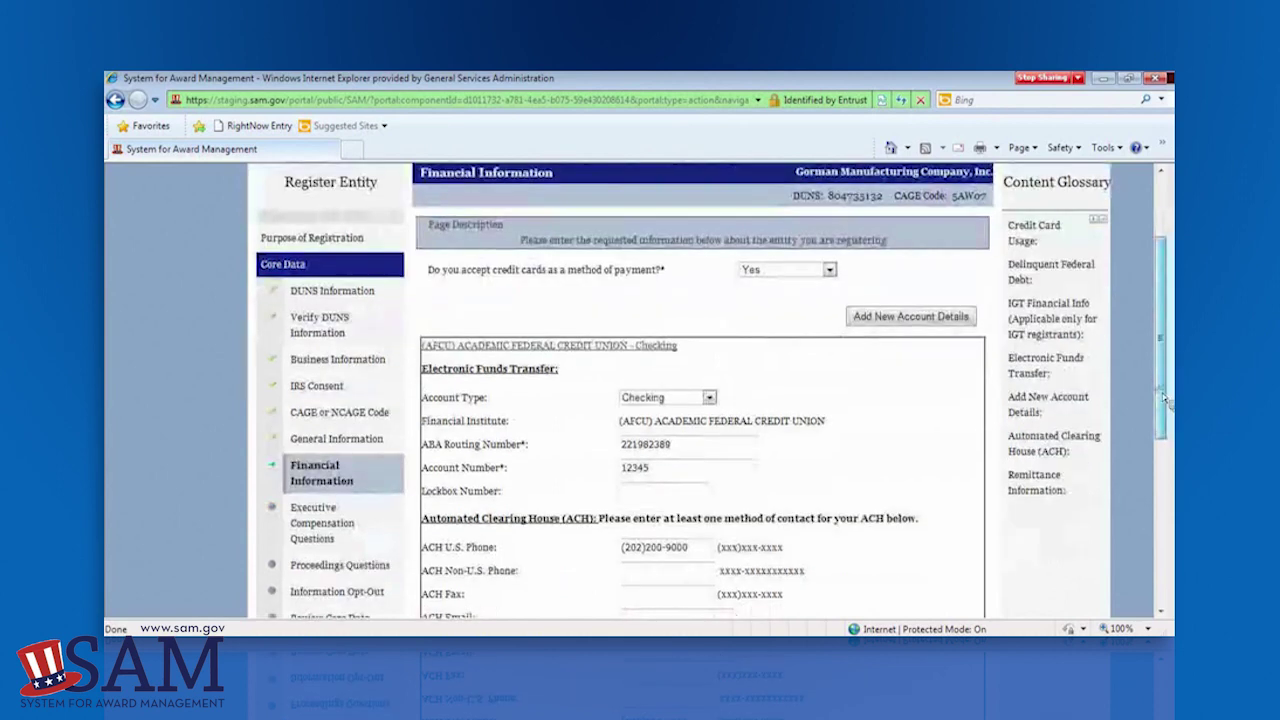
{"action": "left_click_drag", "start_coordinate": [1164, 416], "coordinate": [1165, 411]}
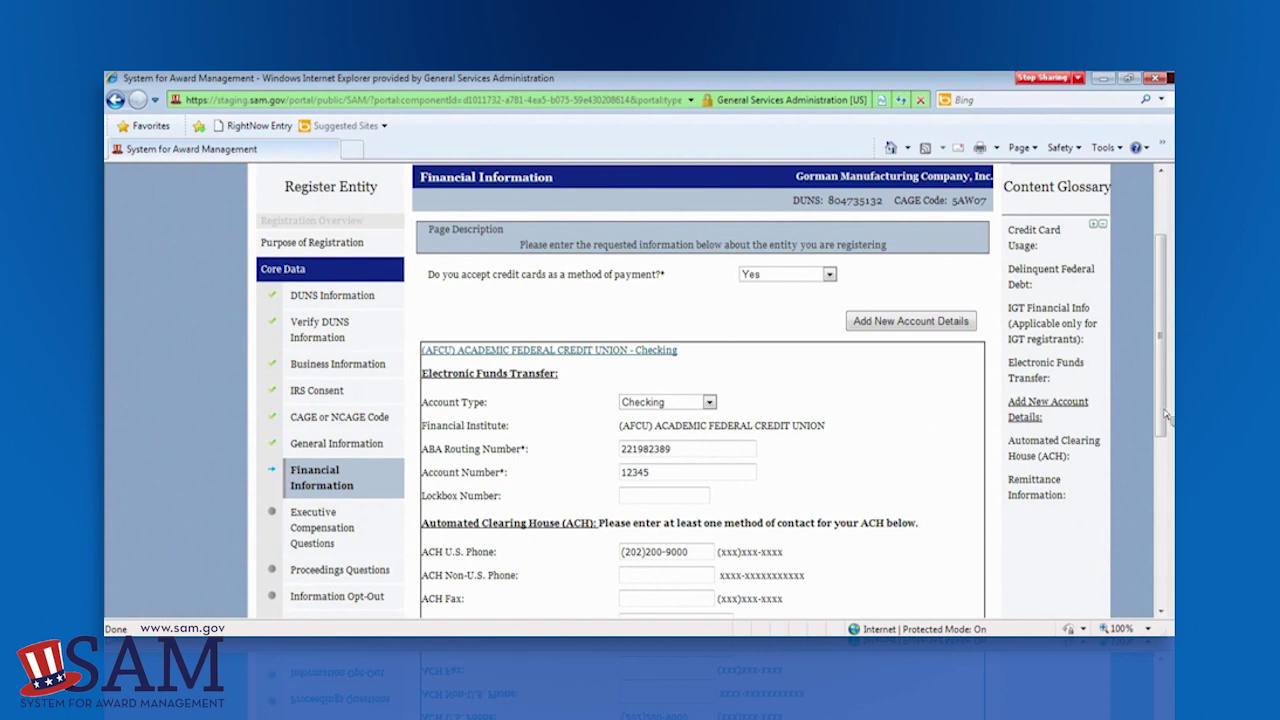
{"action": "left_click", "coordinate": [709, 402]}
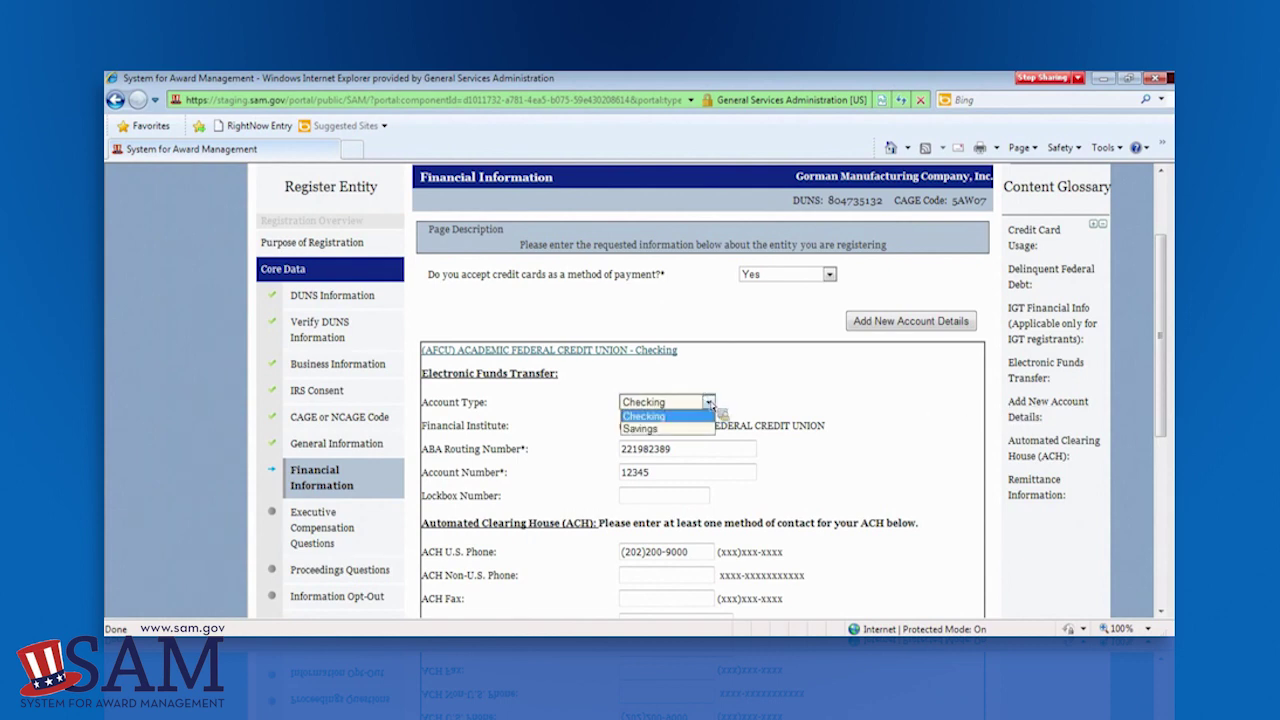
{"action": "left_click", "coordinate": [708, 402]}
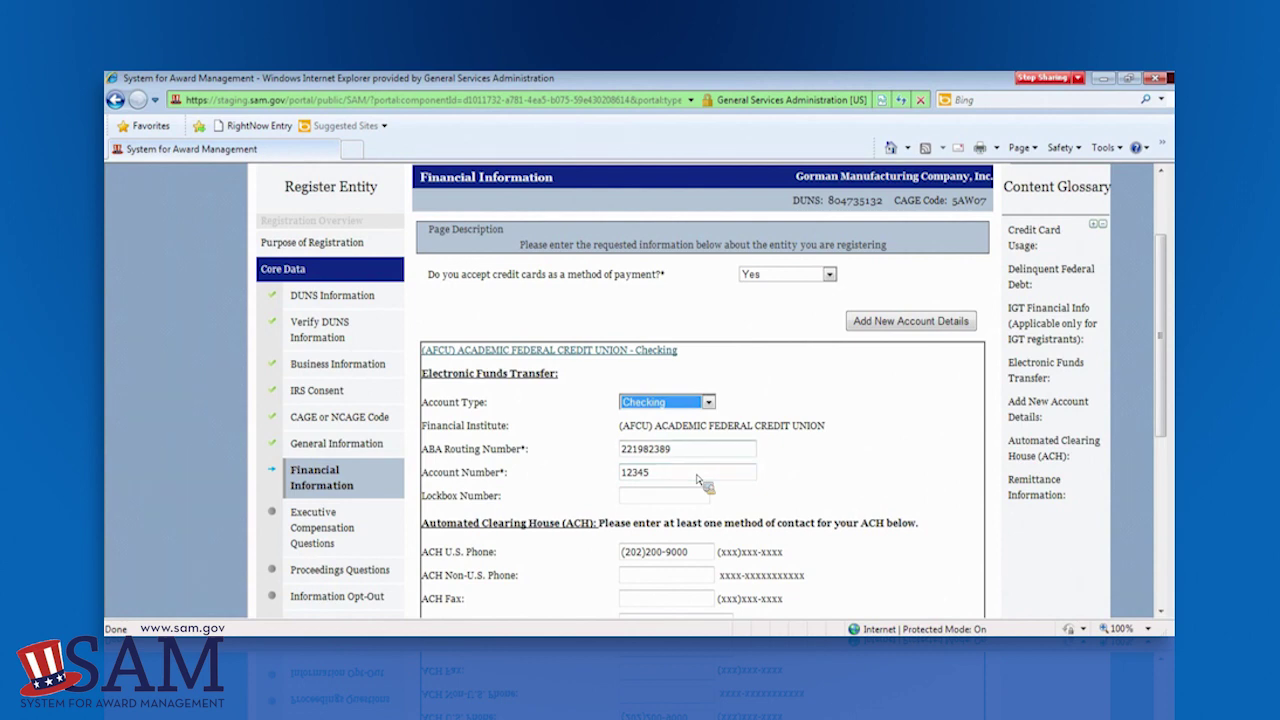
- Review the routing, ACH contact and remittance address fields, and save the Financial Information page
{"action": "left_click", "coordinate": [706, 451]}
{"action": "left_click_drag", "start_coordinate": [1163, 402], "coordinate": [1165, 438]}
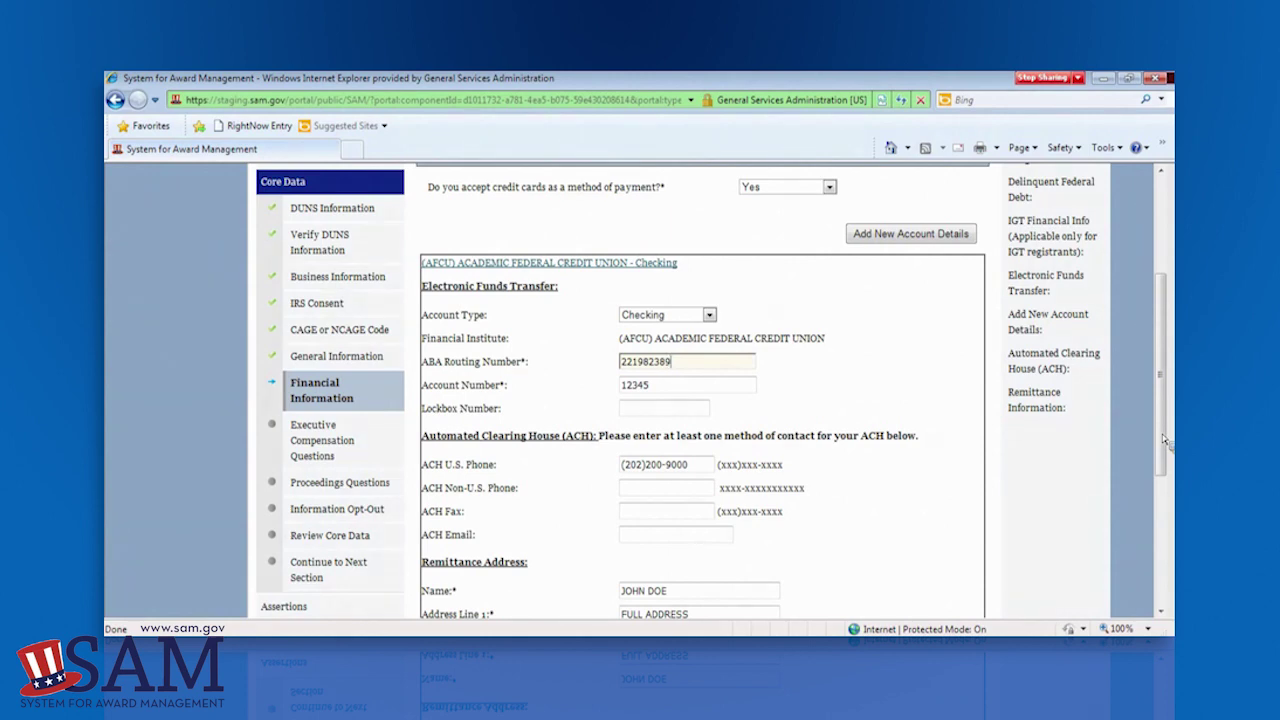
{"action": "left_click_drag", "start_coordinate": [1165, 440], "coordinate": [1161, 494]}
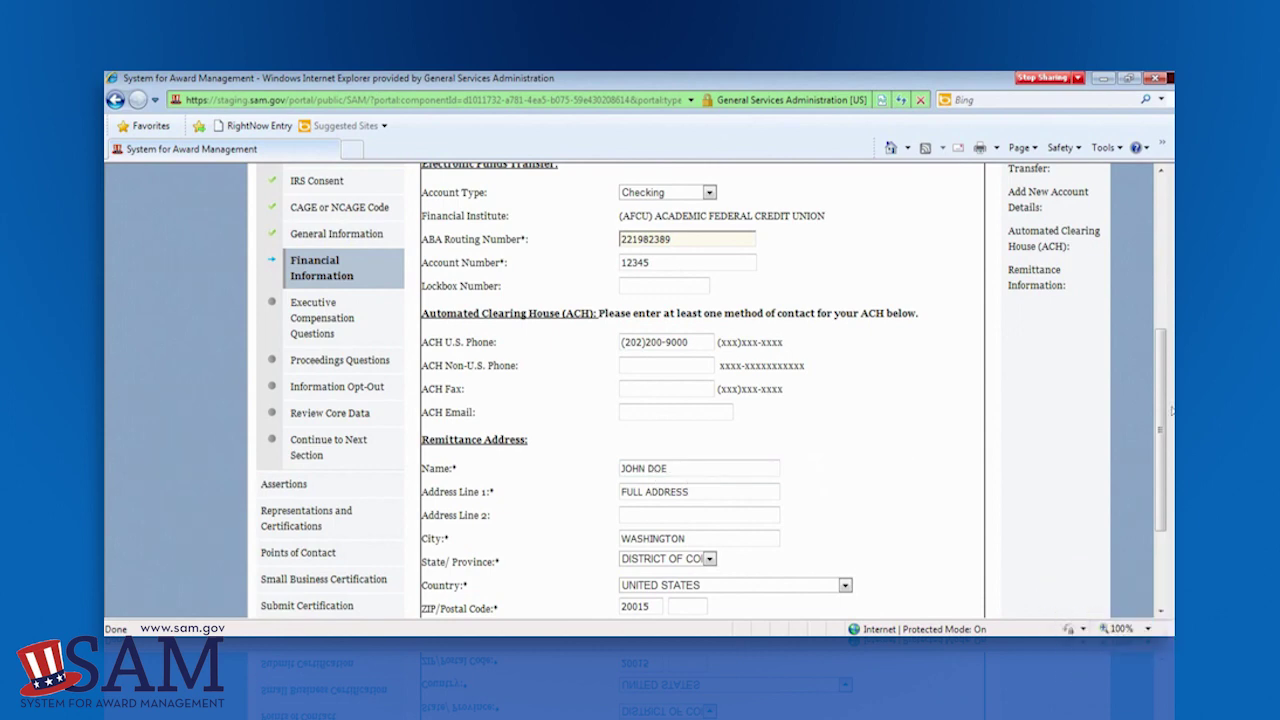
{"action": "left_click_drag", "start_coordinate": [1167, 410], "coordinate": [1171, 458]}
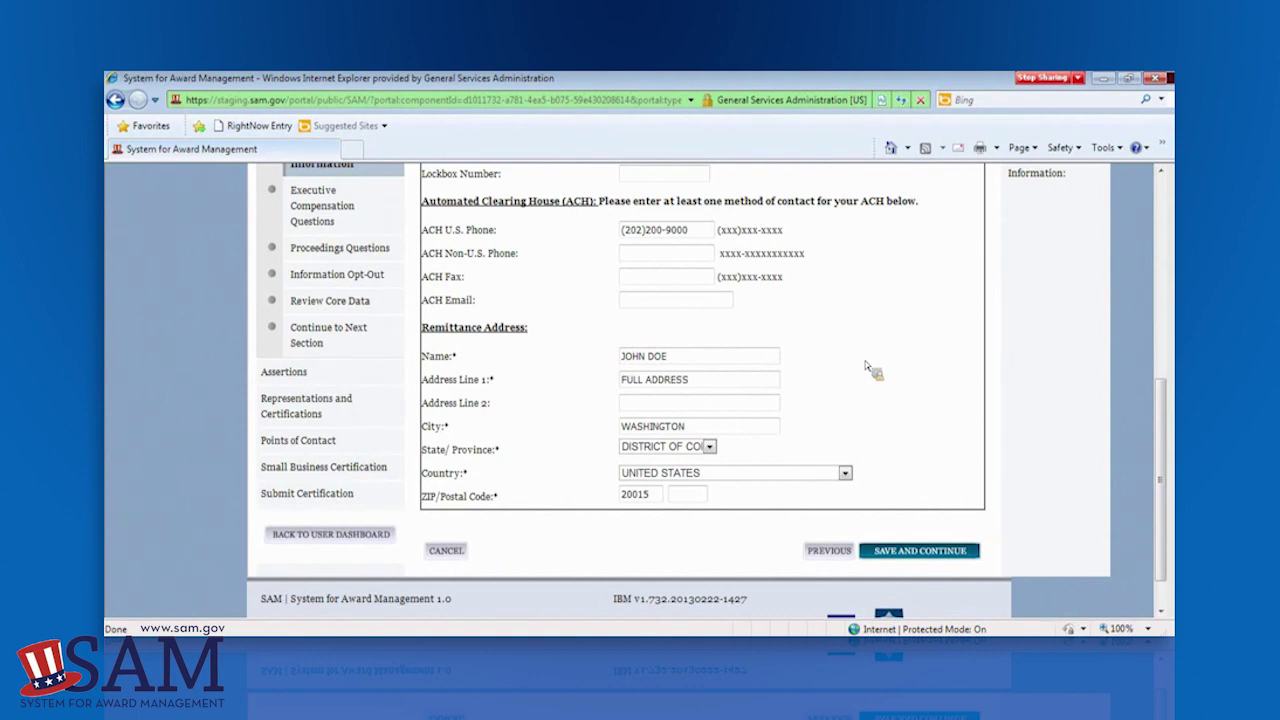
{"action": "left_click", "coordinate": [901, 562]}
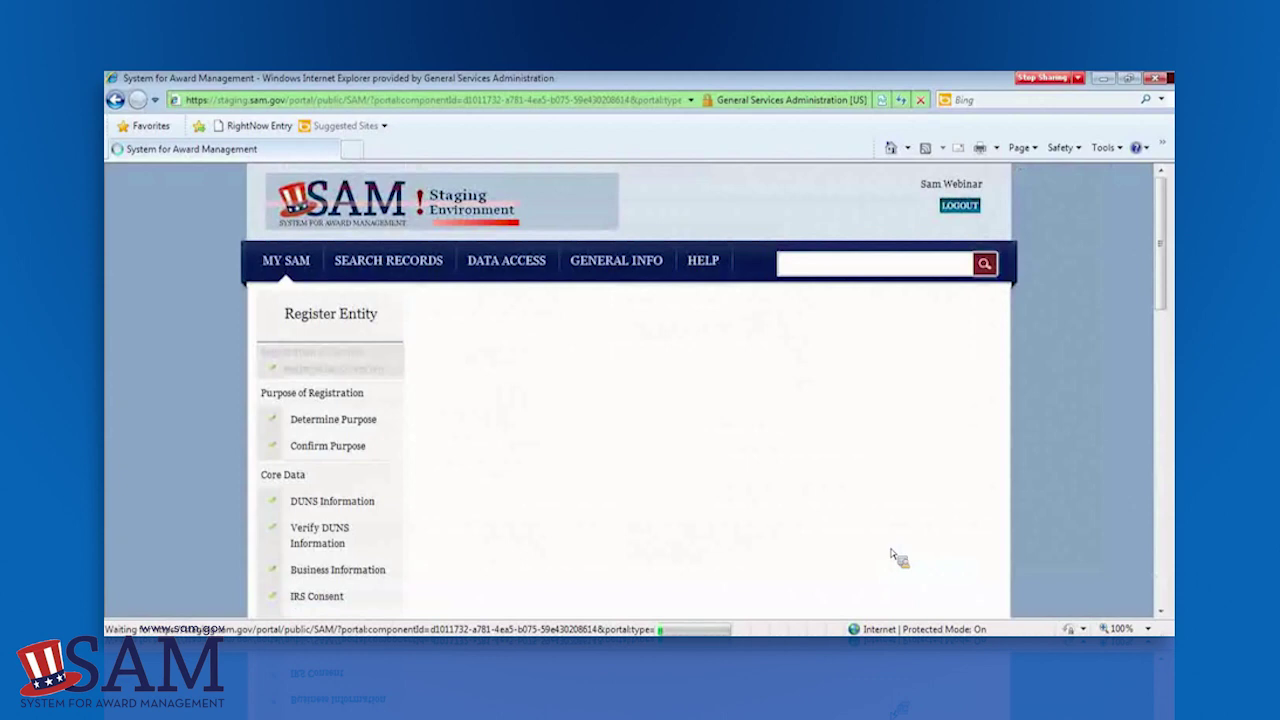
- Try answering Yes to the executive compensation revenue question, with Yes and No for public access, and set the revenue answer back to No
{"action": "left_click_drag", "start_coordinate": [1165, 284], "coordinate": [1167, 340]}
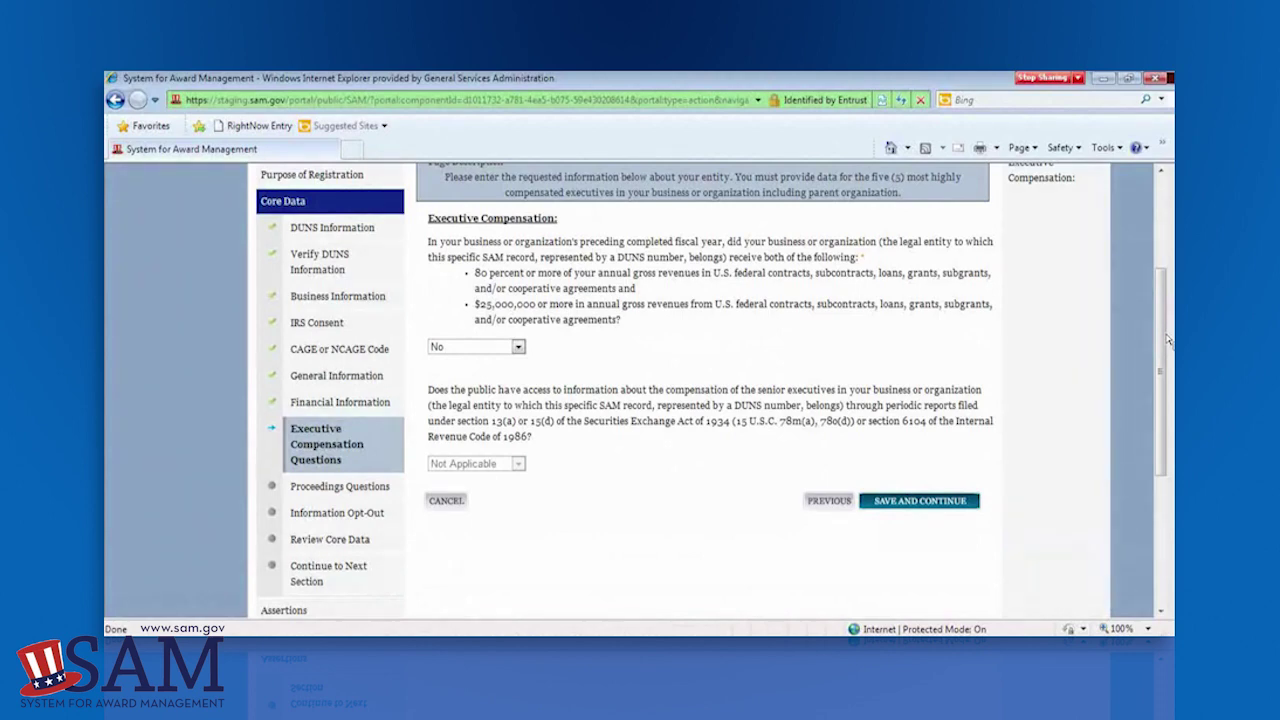
{"action": "left_click_drag", "start_coordinate": [1168, 340], "coordinate": [1168, 325]}
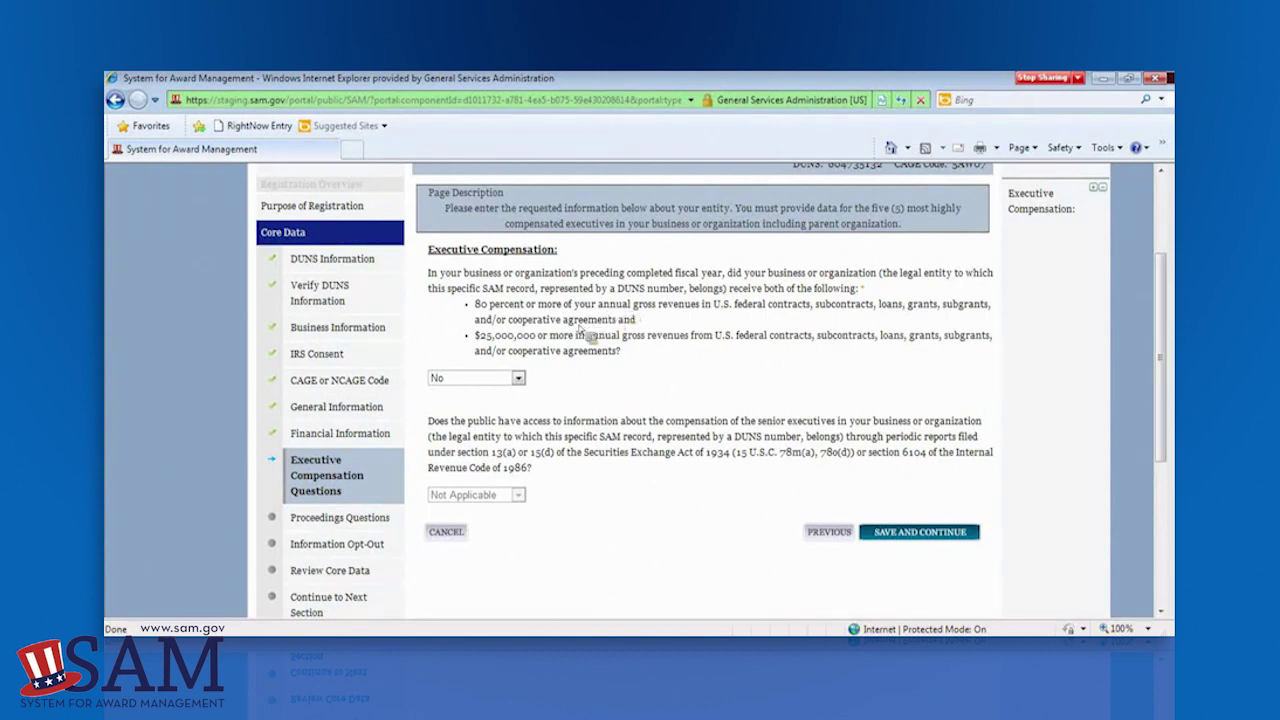
{"action": "left_click", "coordinate": [521, 379]}
{"action": "left_click", "coordinate": [505, 415]}
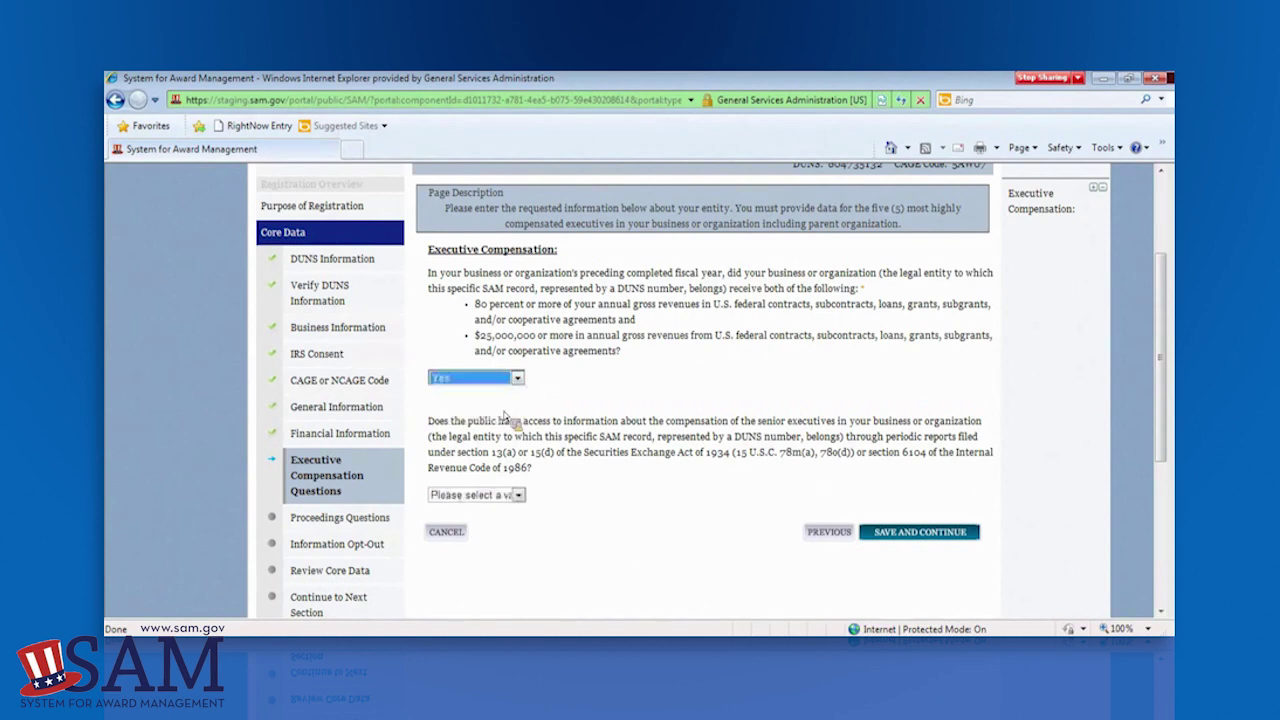
{"action": "left_click", "coordinate": [518, 495]}
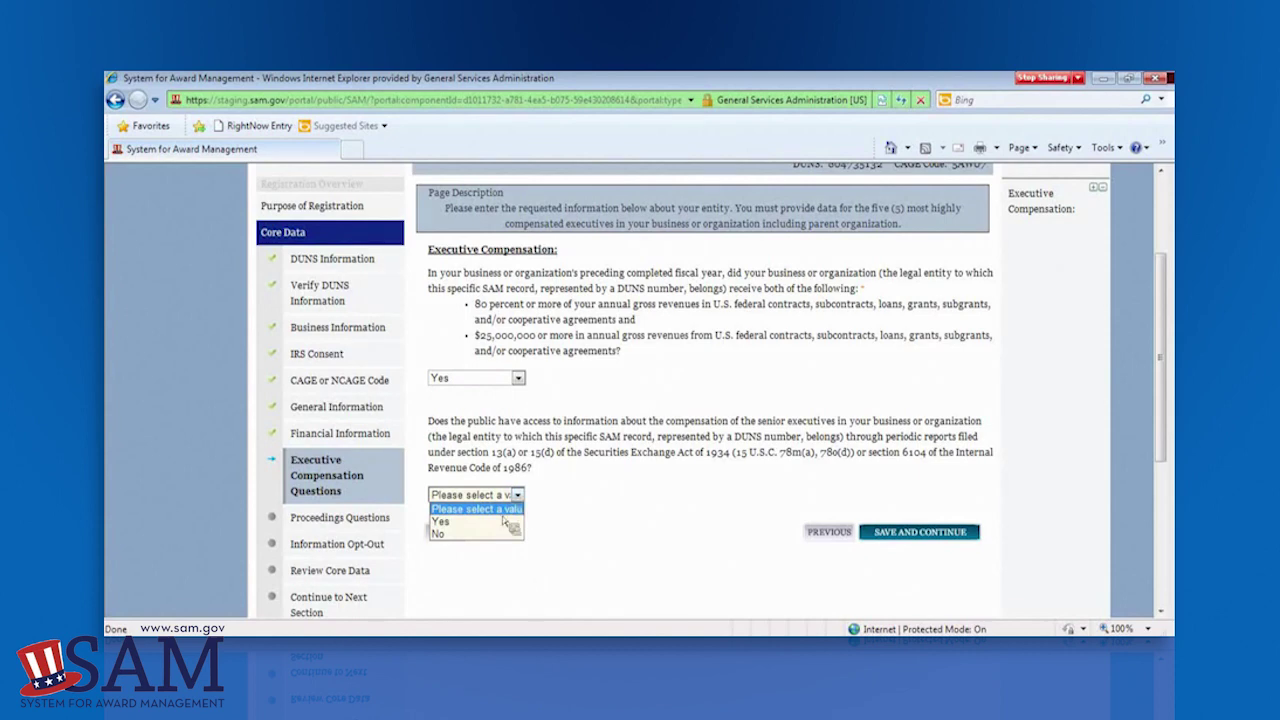
{"action": "left_click", "coordinate": [499, 521]}
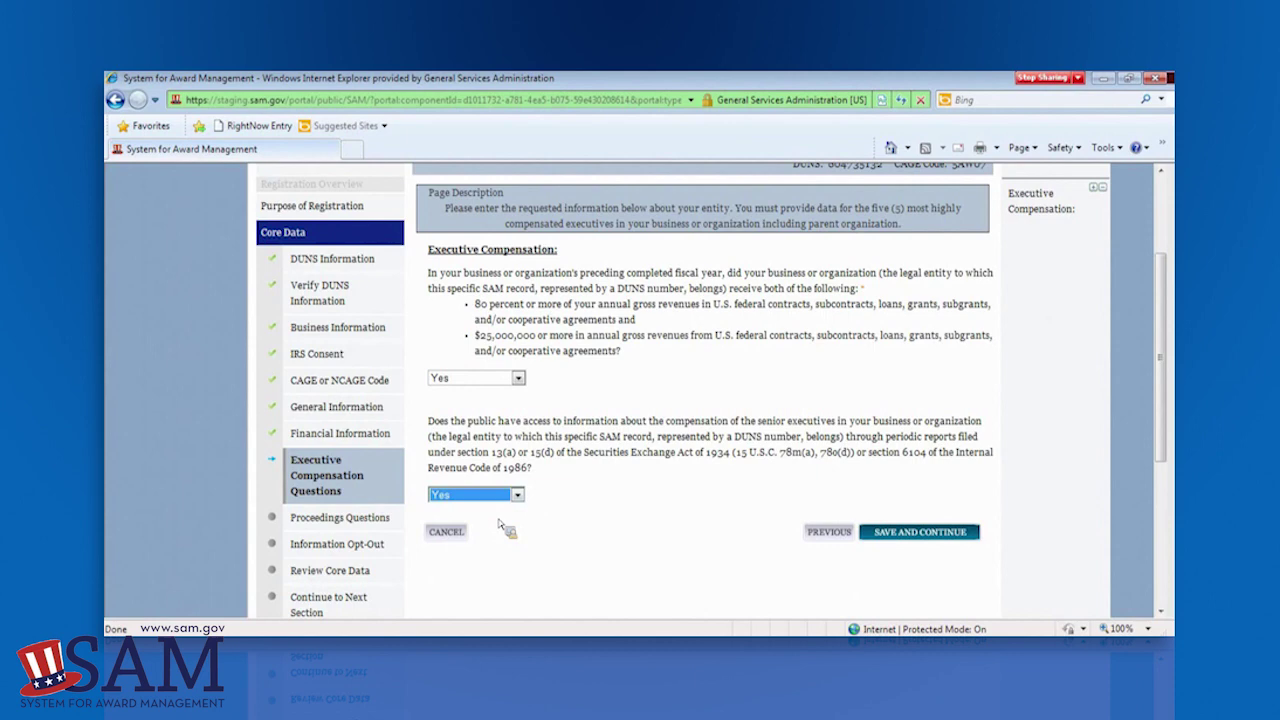
{"action": "left_click", "coordinate": [518, 495]}
{"action": "left_click", "coordinate": [505, 535]}
{"action": "left_click", "coordinate": [517, 495]}
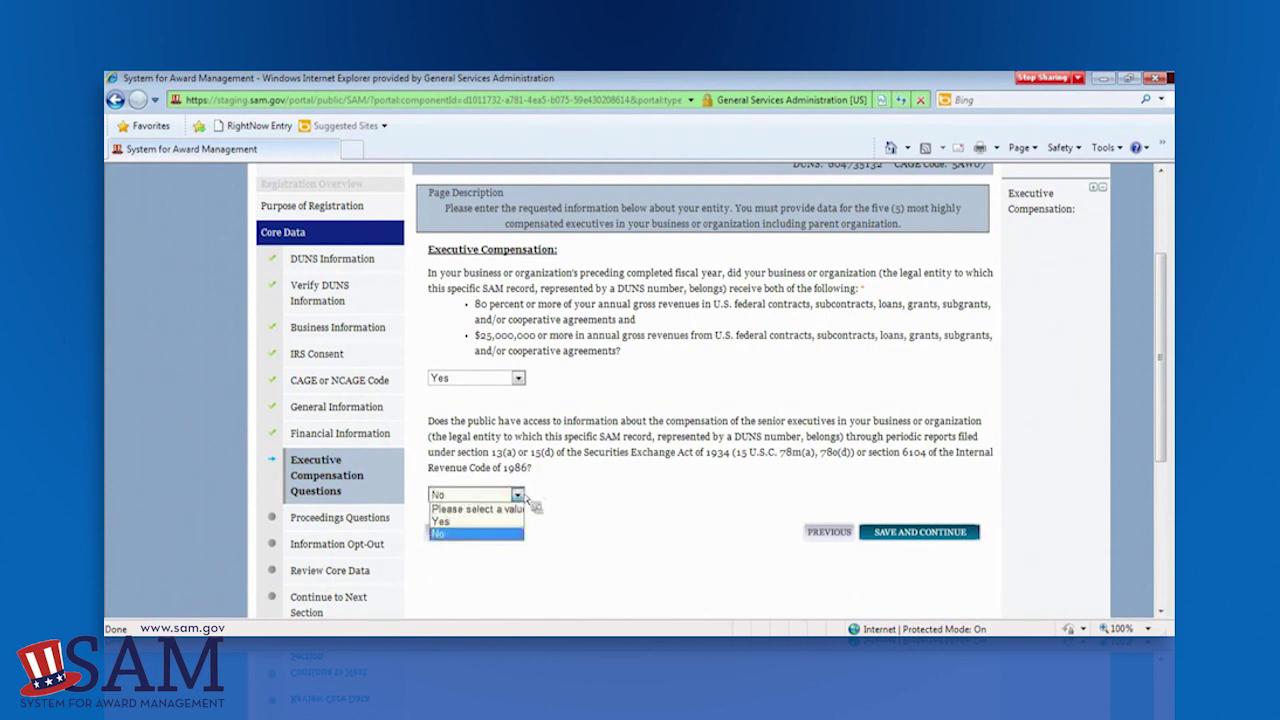
{"action": "left_click", "coordinate": [518, 379]}
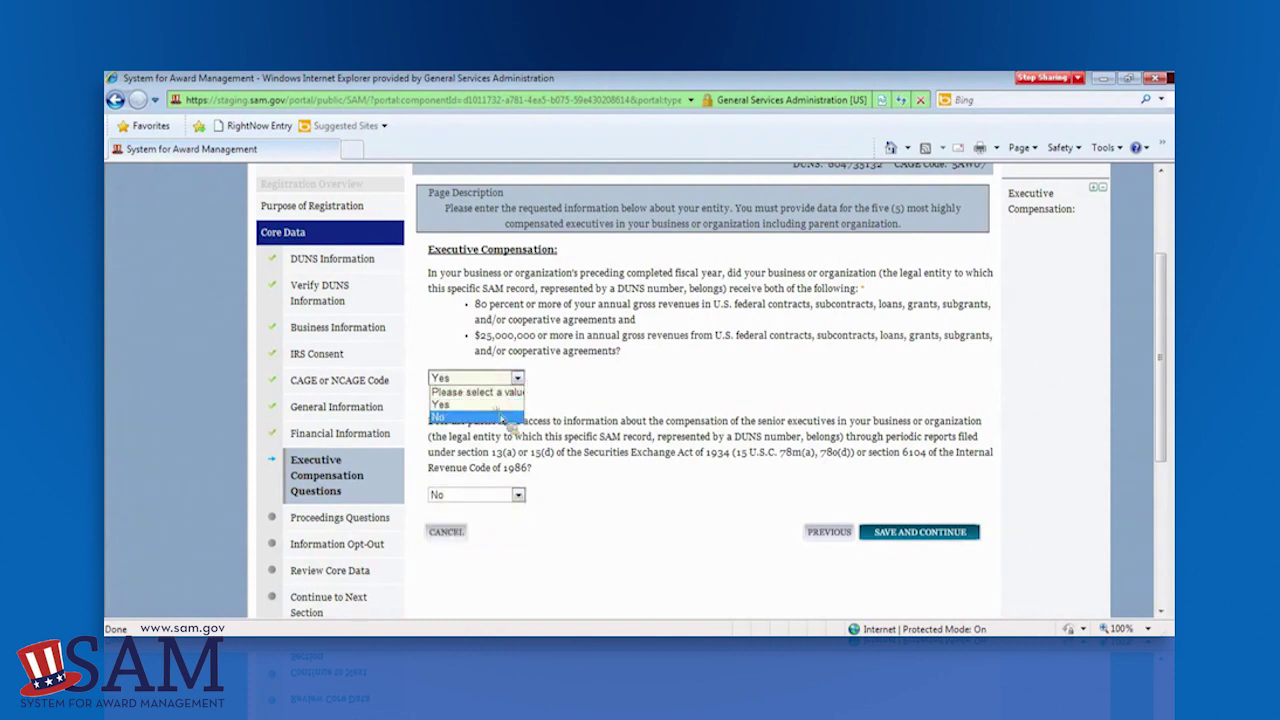
{"action": "left_click", "coordinate": [503, 418]}
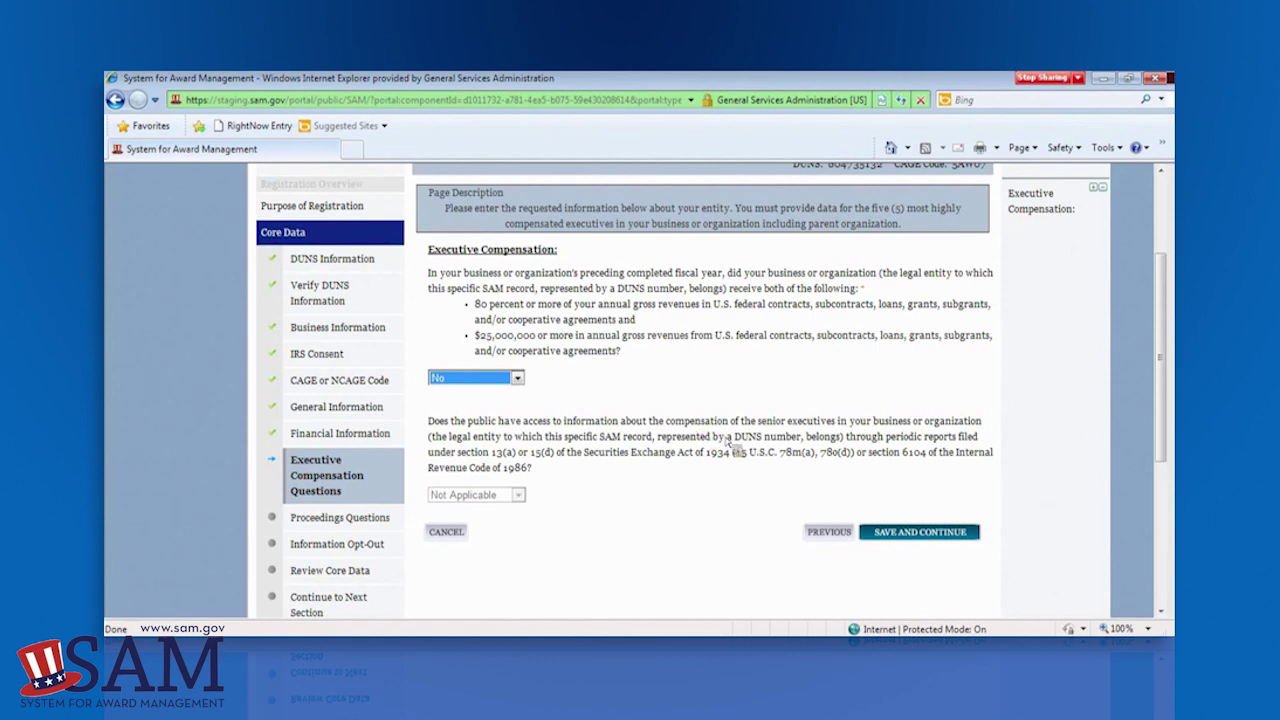
- Save the Executive Compensation Questions page and the Proceedings Questions page, keeping No as the first answer on each
{"action": "left_click", "coordinate": [907, 485]}
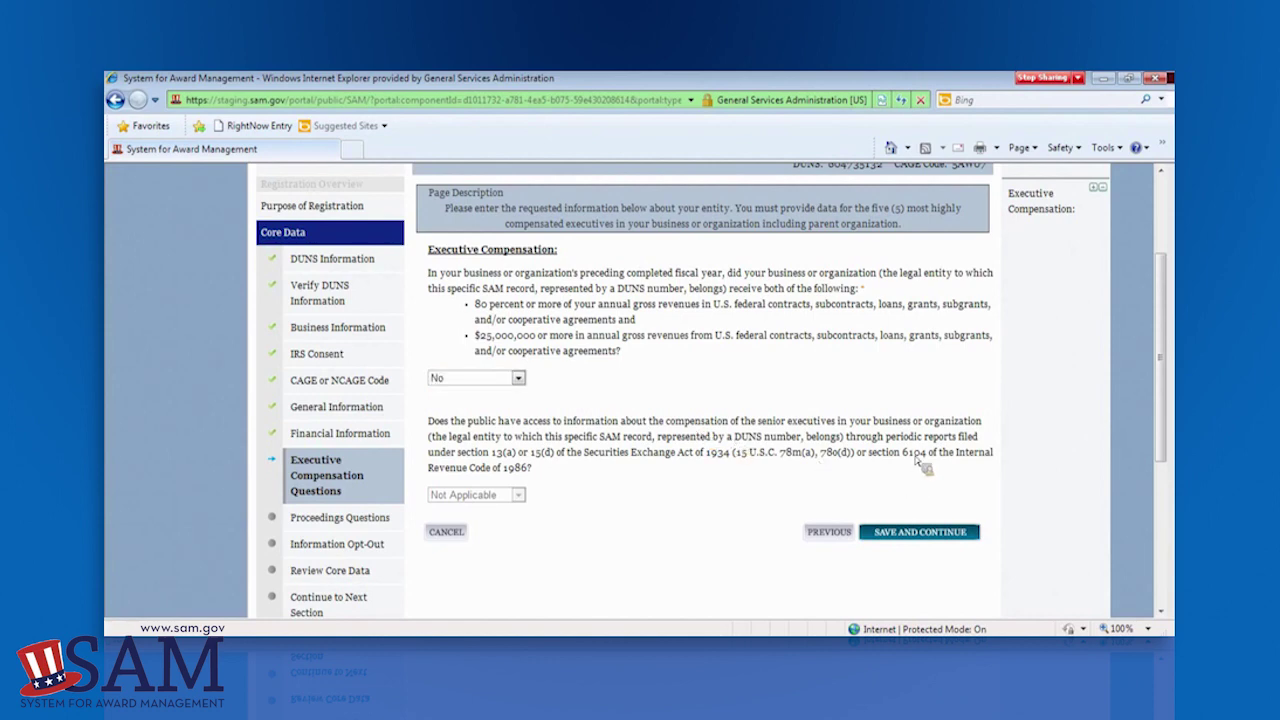
{"action": "left_click", "coordinate": [913, 541]}
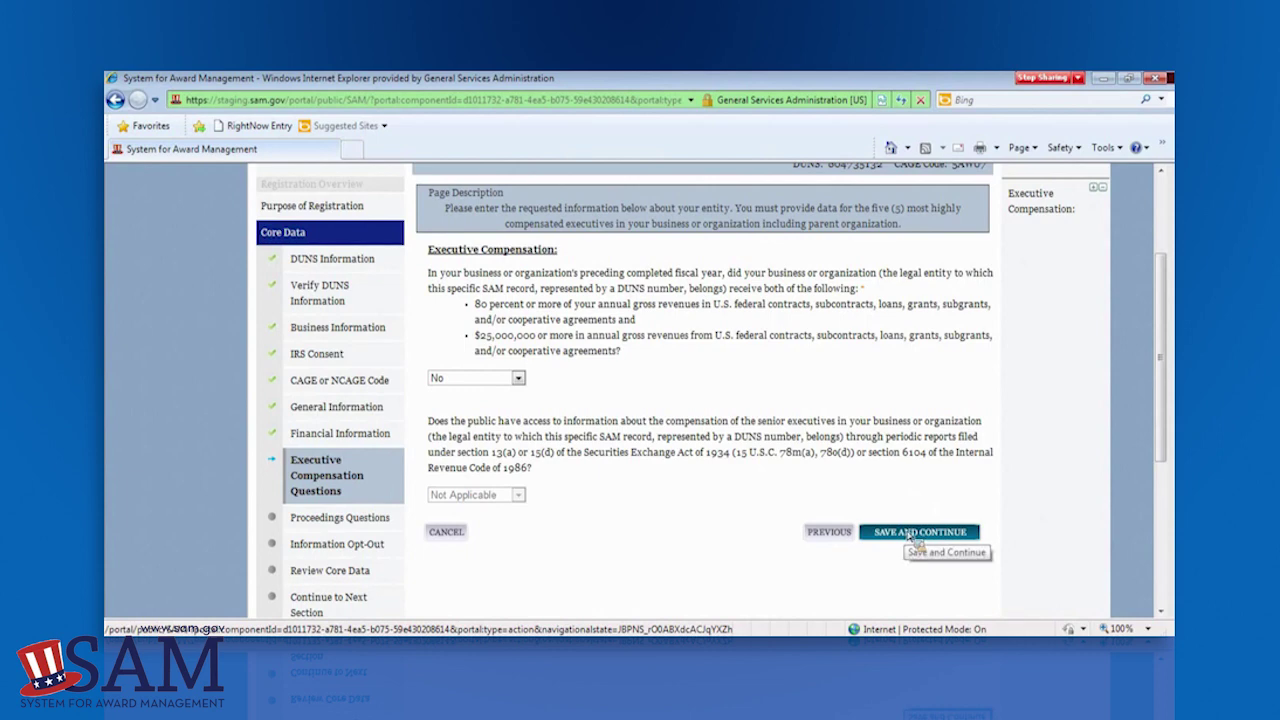
{"action": "left_click", "coordinate": [916, 533]}
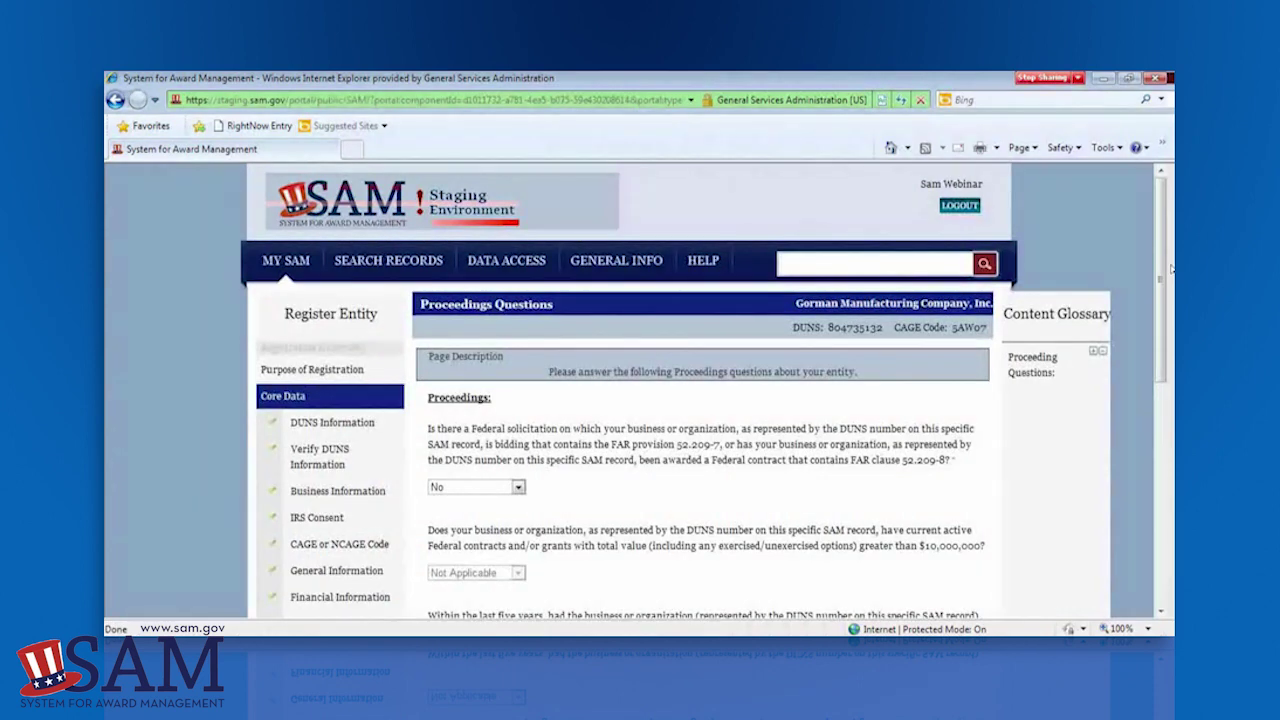
{"action": "left_click_drag", "start_coordinate": [1170, 268], "coordinate": [1168, 349]}
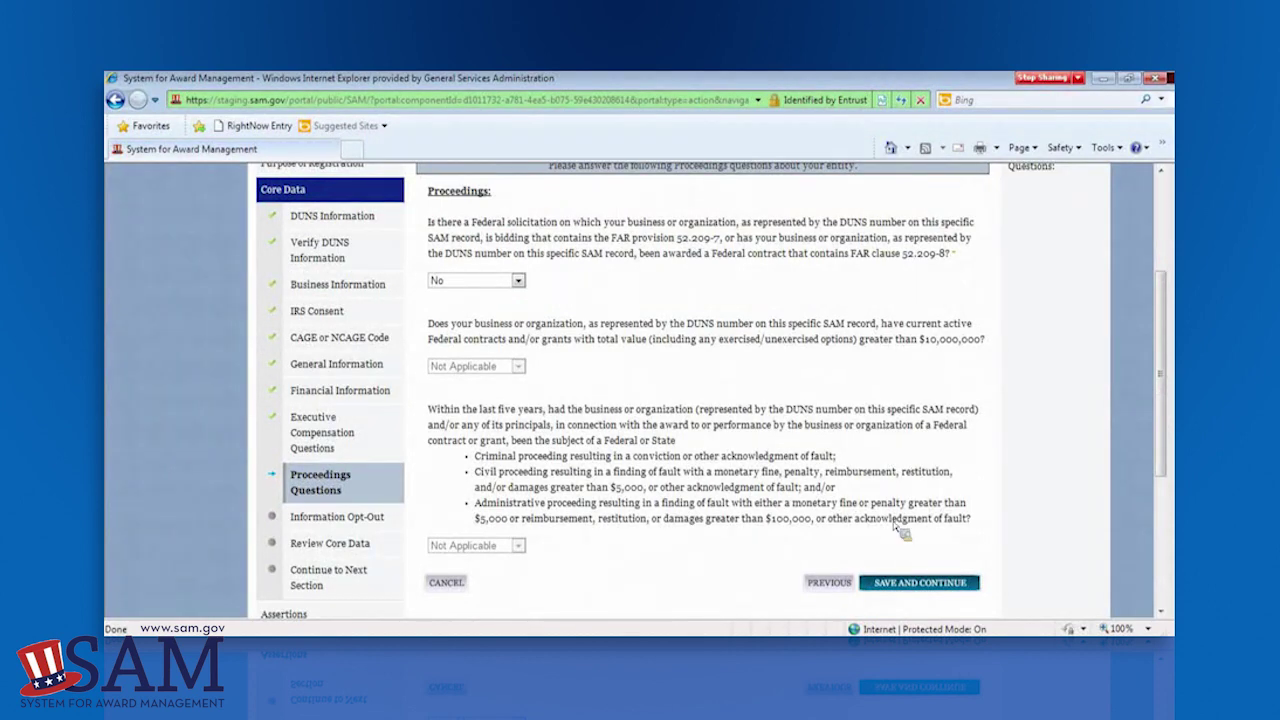
{"action": "left_click", "coordinate": [903, 590]}
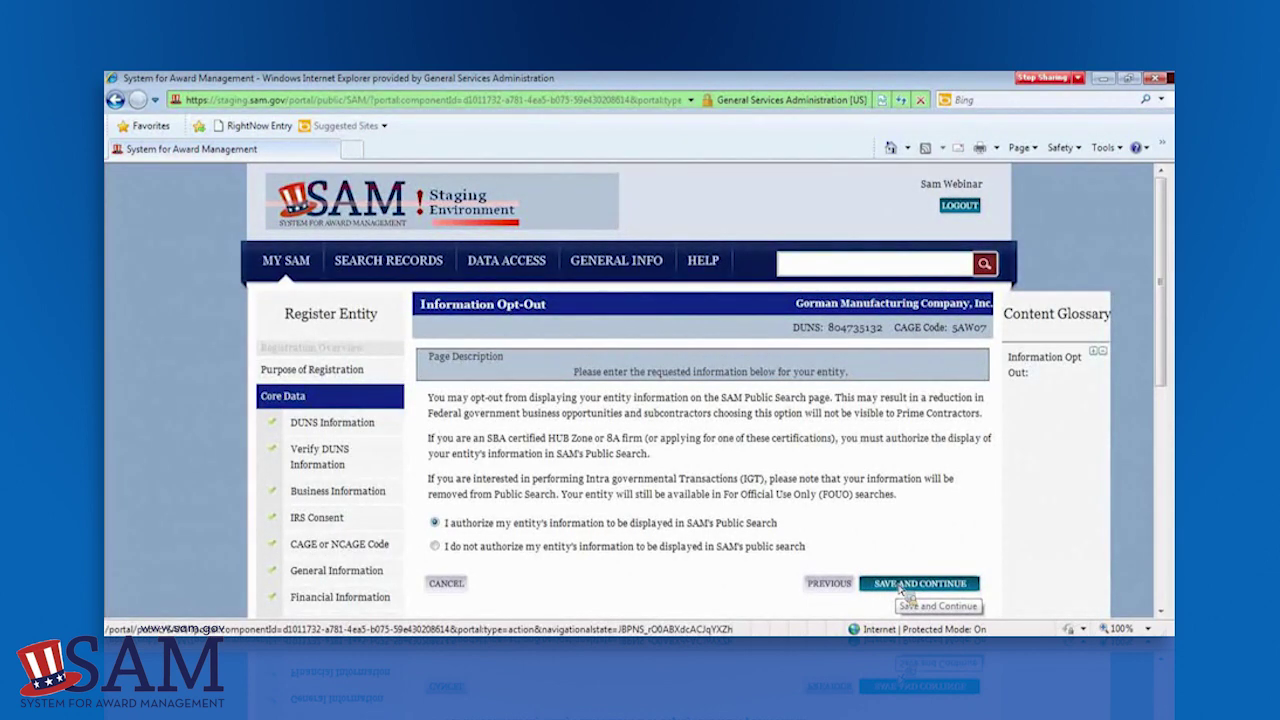
- Save the Information Opt-Out page with public search display authorized, and collapse and re-expand all sections on Review Core Data
{"action": "left_click", "coordinate": [903, 590]}
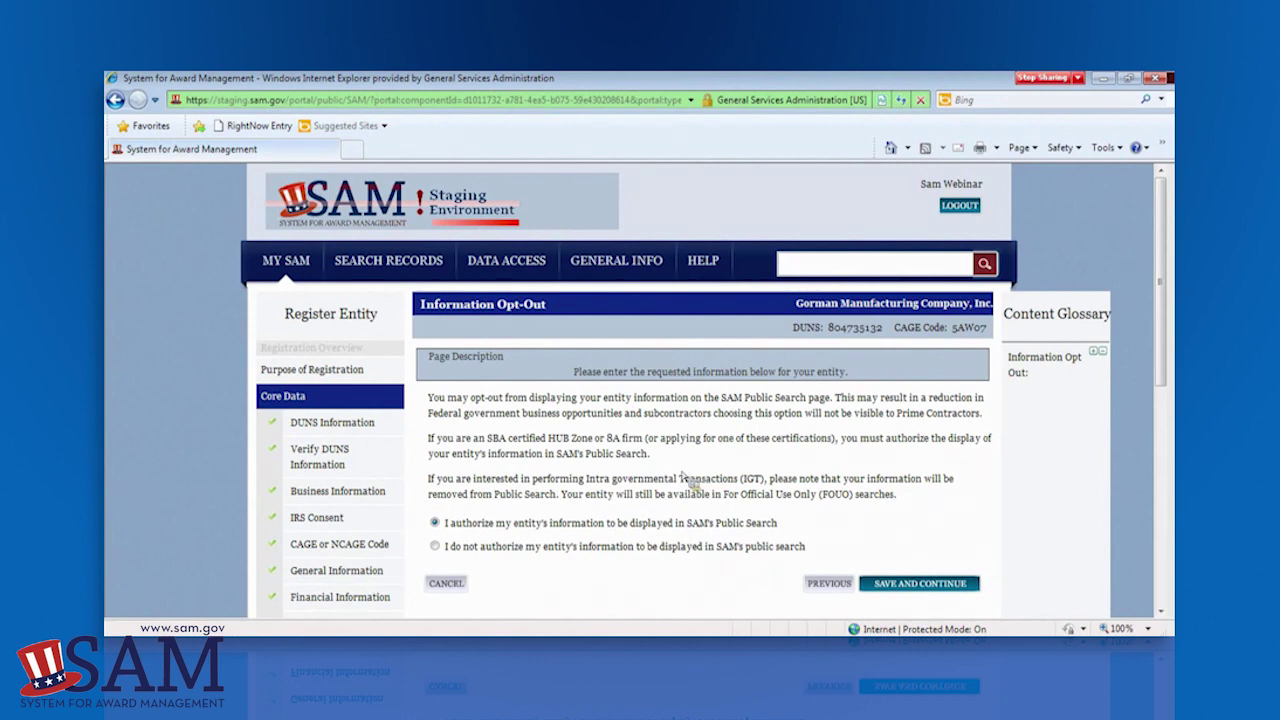
{"action": "left_click", "coordinate": [924, 588]}
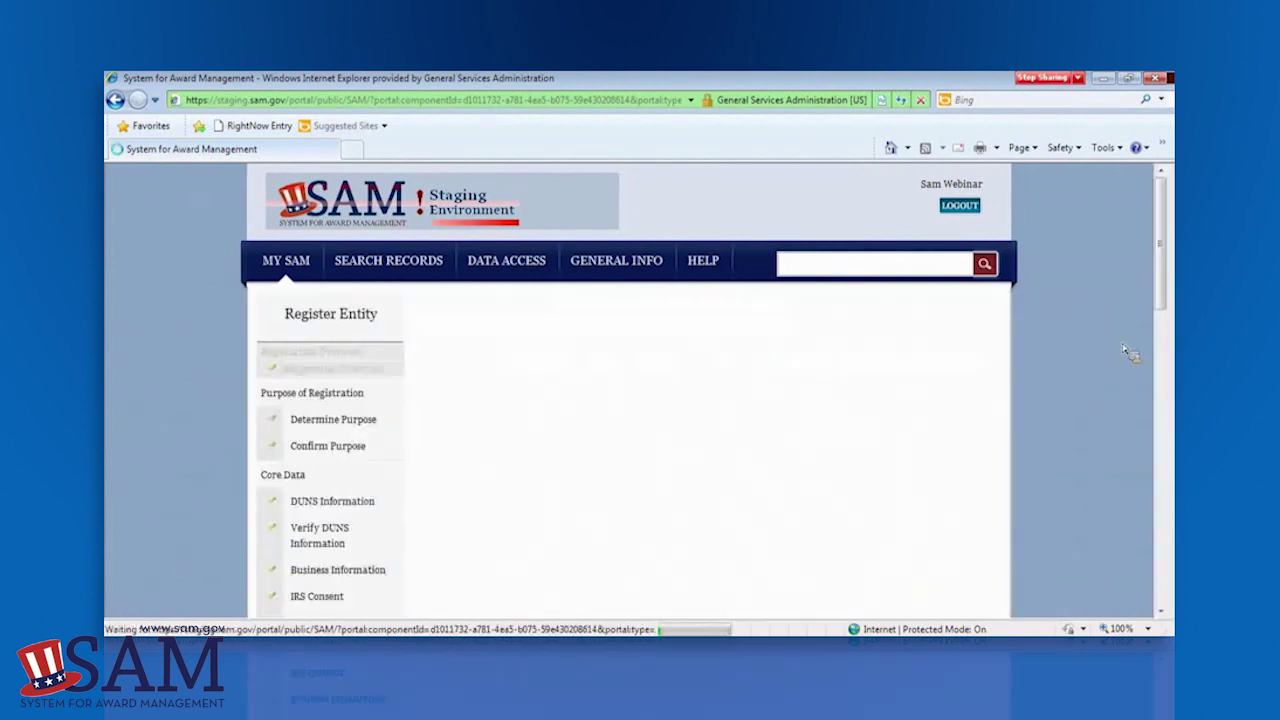
{"action": "mouse_move", "coordinate": [1161, 290]}
{"action": "left_mouse_down"}
{"action": "mouse_move", "coordinate": [1168, 329]}
{"action": "mouse_move", "coordinate": [1165, 268]}
{"action": "left_mouse_up"}
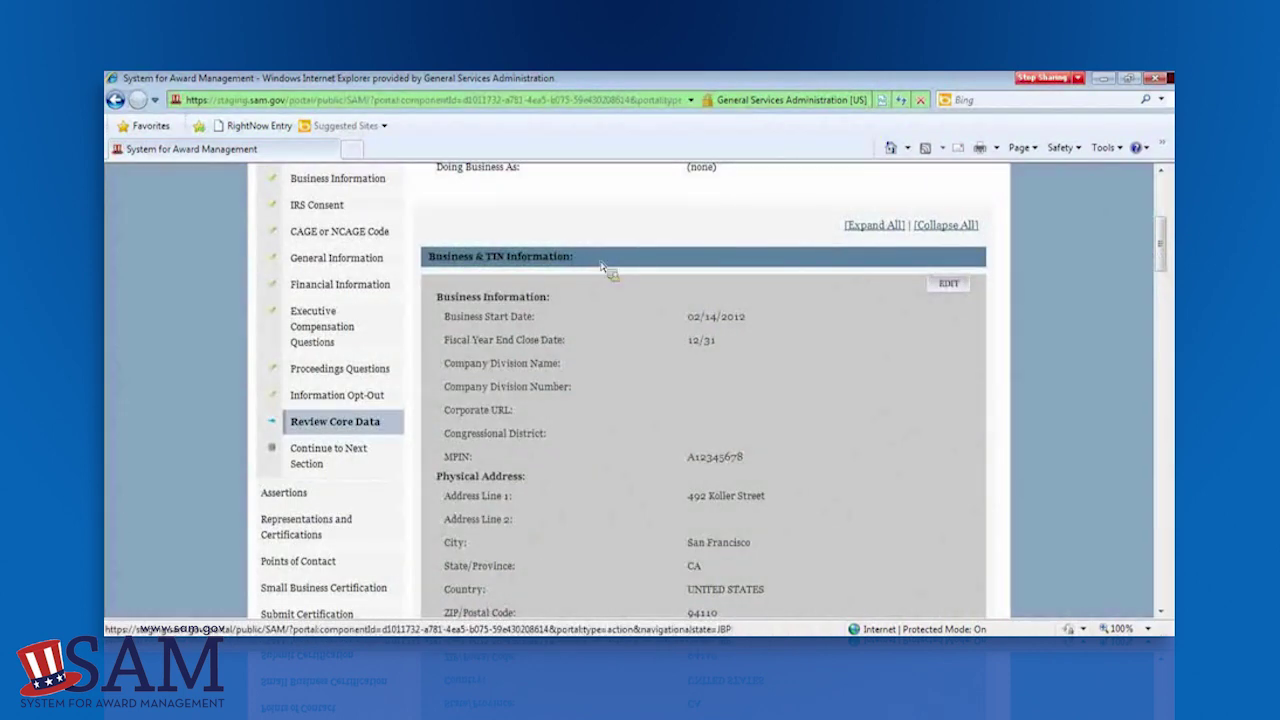
{"action": "left_click", "coordinate": [924, 228]}
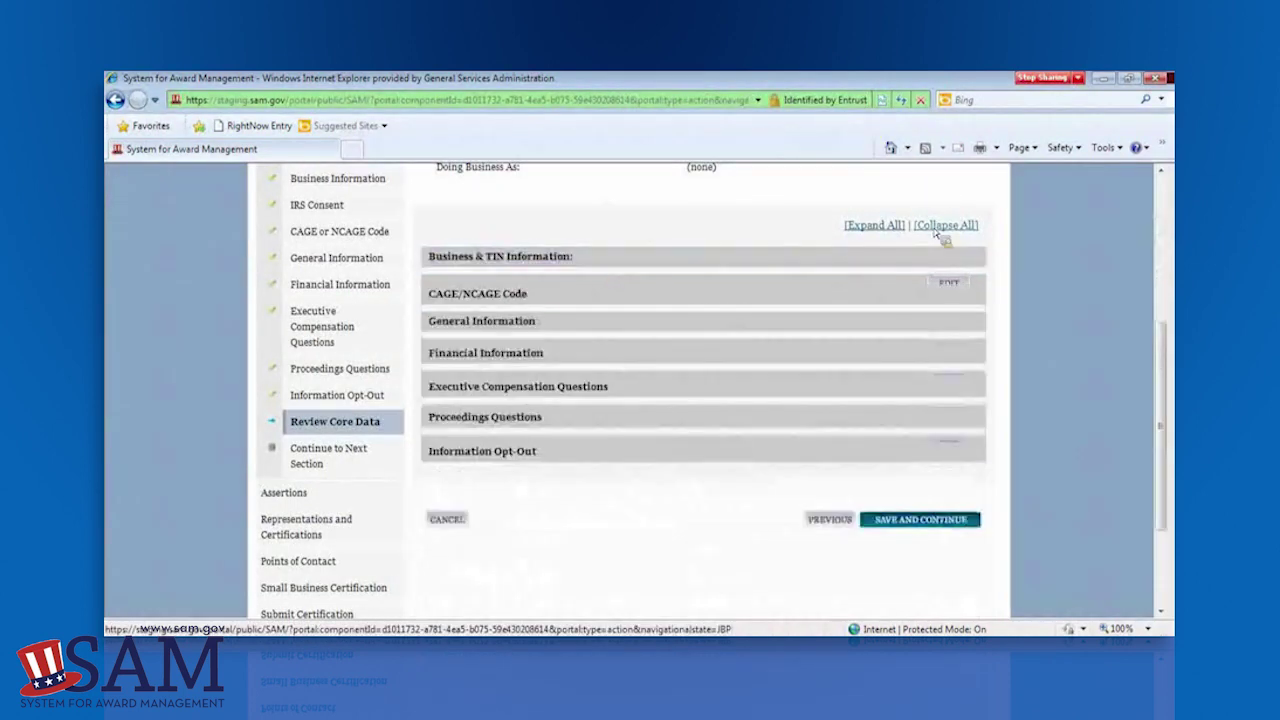
{"action": "left_click", "coordinate": [889, 231]}
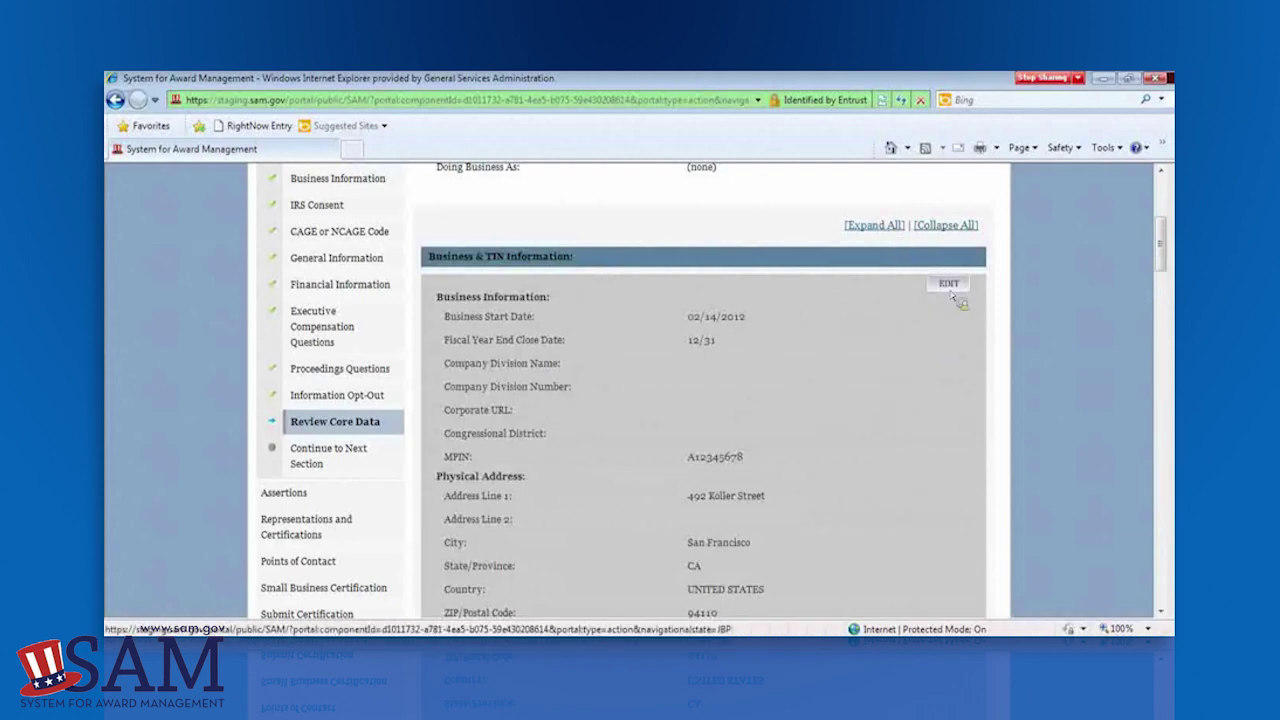
- Collapse all sections on Review Core Data, save the page, and continue with Yes for completing the assertions
{"action": "left_click", "coordinate": [938, 227]}
{"action": "left_click", "coordinate": [905, 492]}
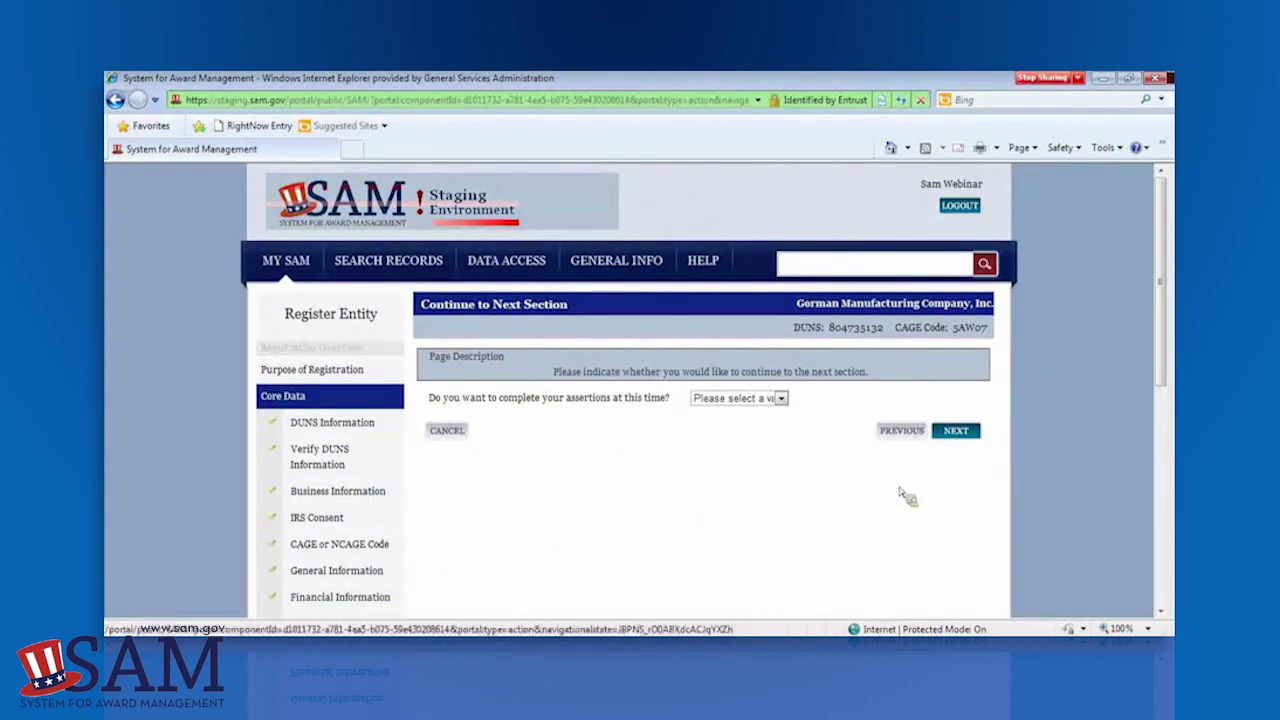
{"action": "left_click_drag", "start_coordinate": [1169, 312], "coordinate": [1168, 377]}
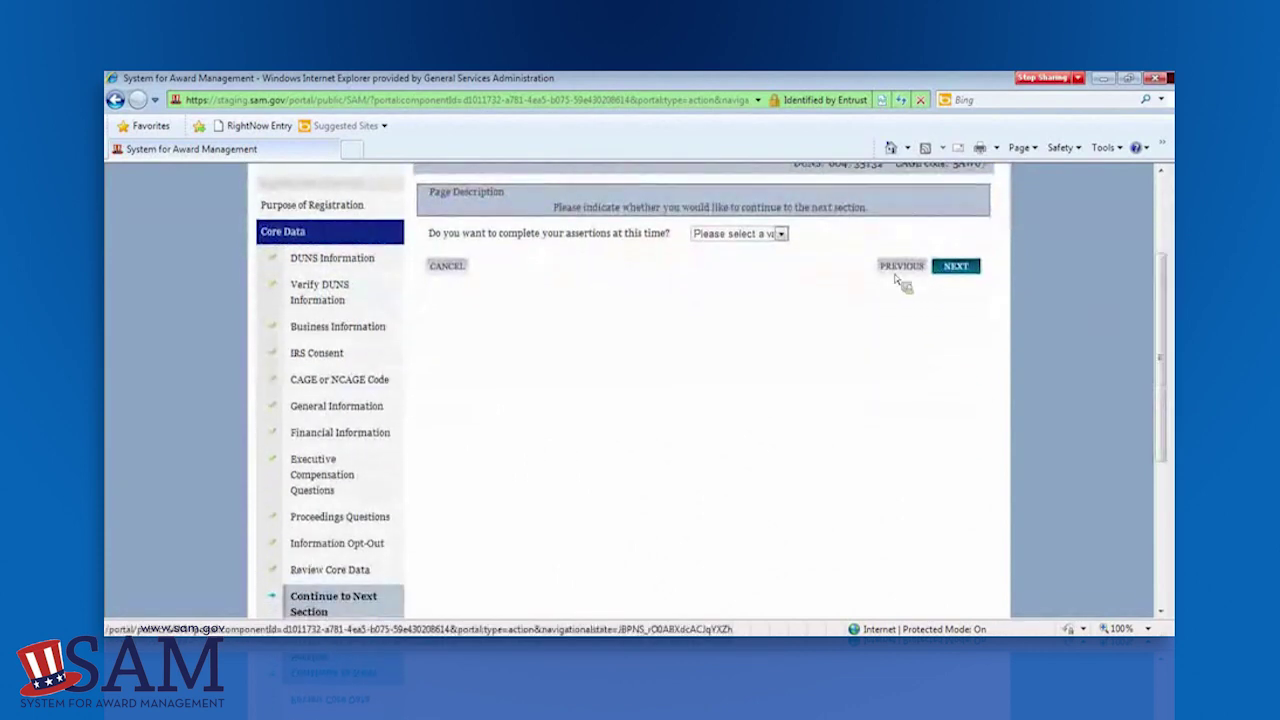
{"action": "left_click", "coordinate": [776, 234]}
{"action": "left_click", "coordinate": [771, 262]}
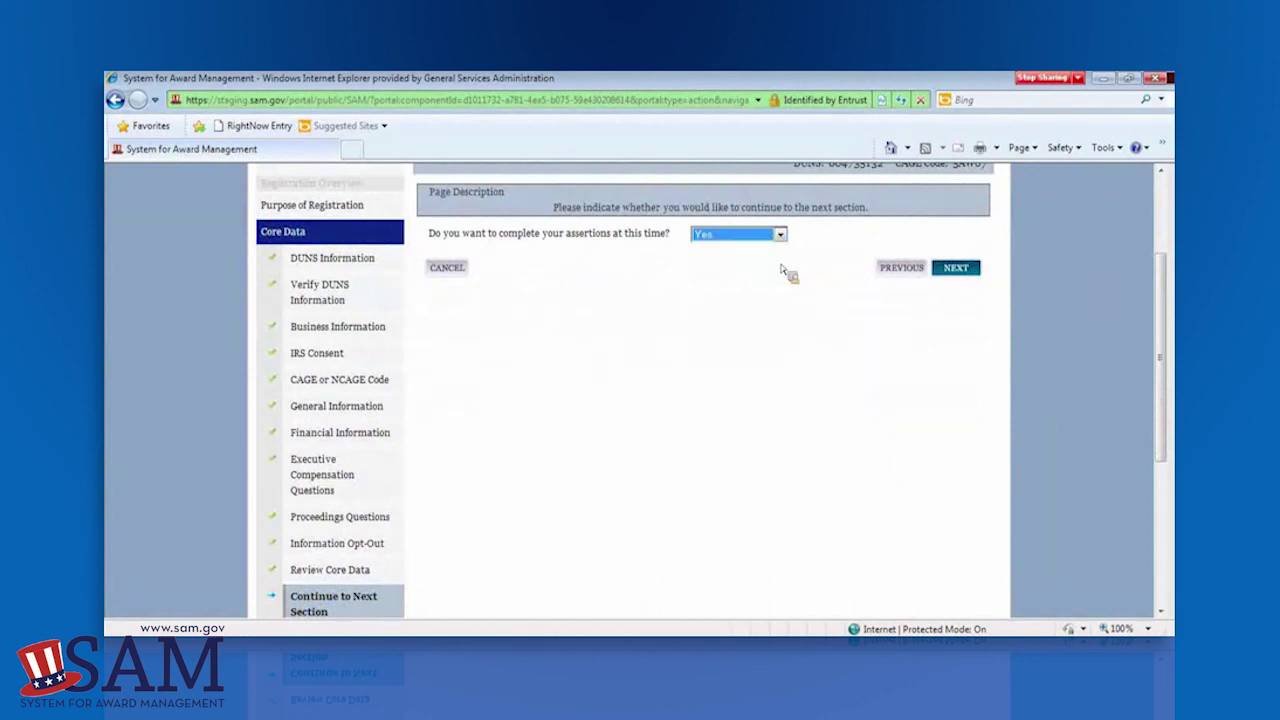
{"action": "left_click", "coordinate": [951, 276]}
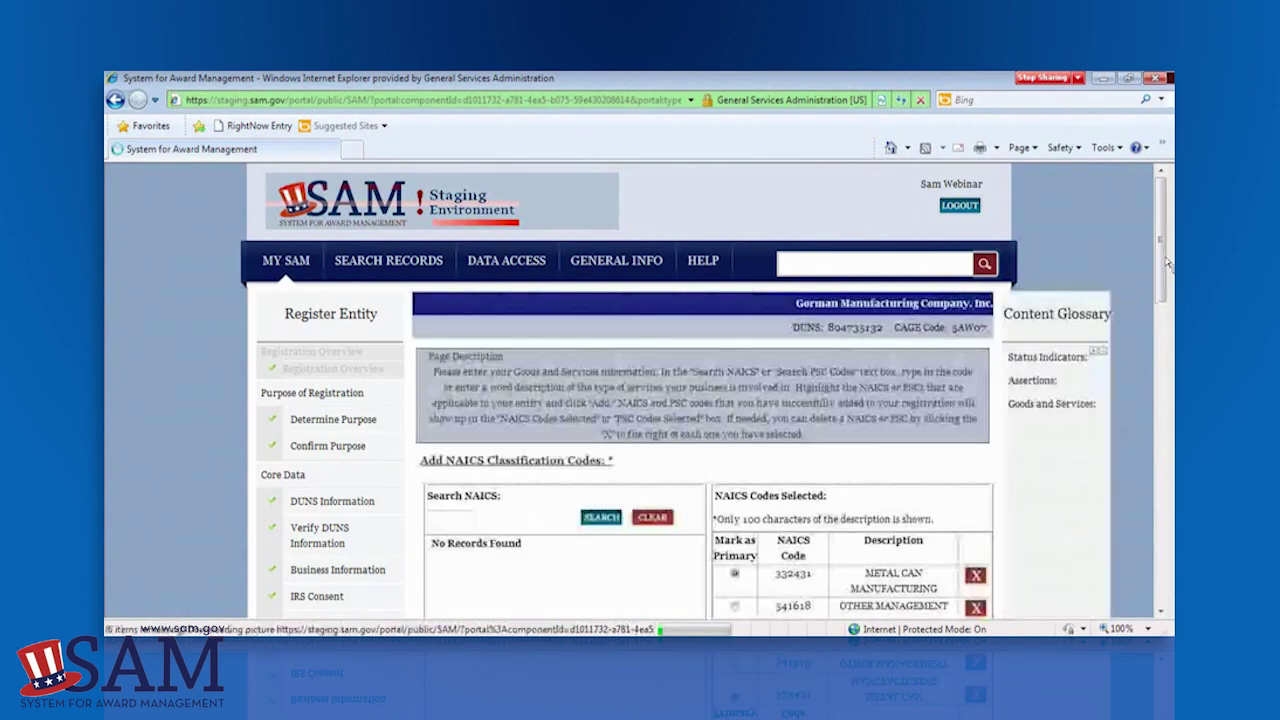
- Search the NAICS codes on the Goods and Services page for 541, look through the list, and clear the search
{"action": "left_click_drag", "start_coordinate": [1166, 262], "coordinate": [1170, 330]}
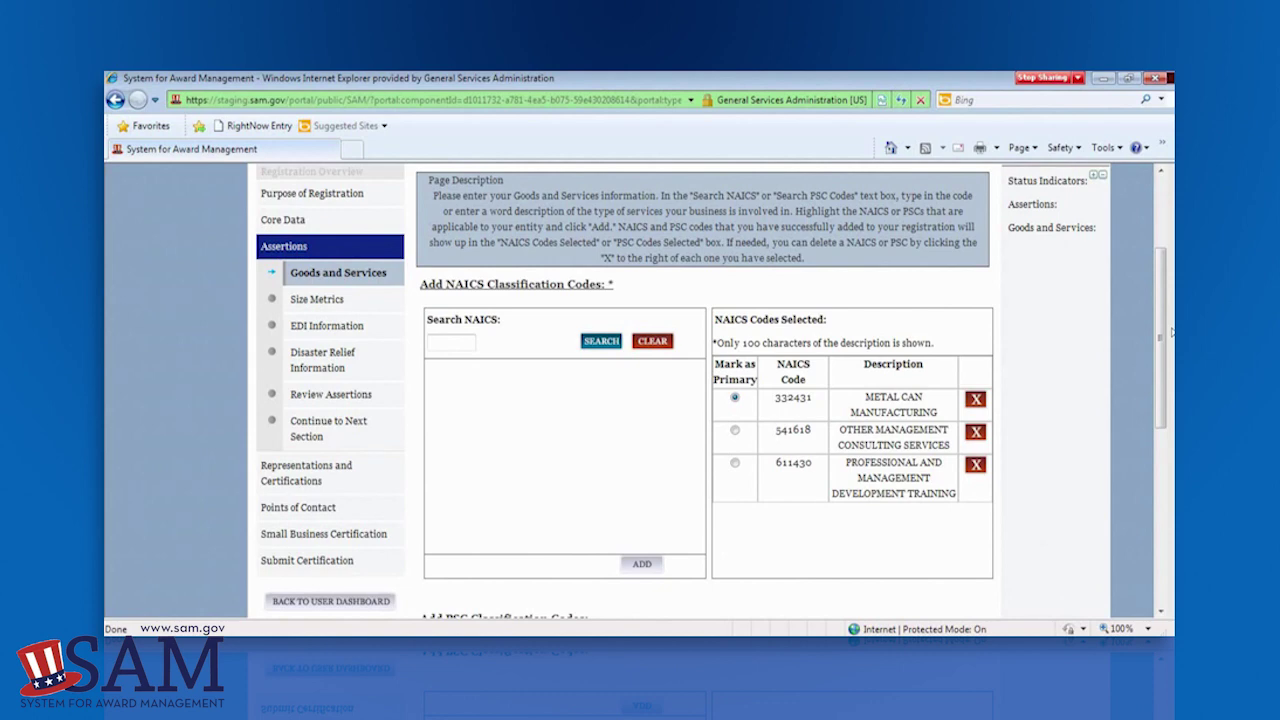
{"action": "left_click", "coordinate": [455, 343]}
{"action": "type", "text": "541"}
{"action": "left_click", "coordinate": [598, 342]}
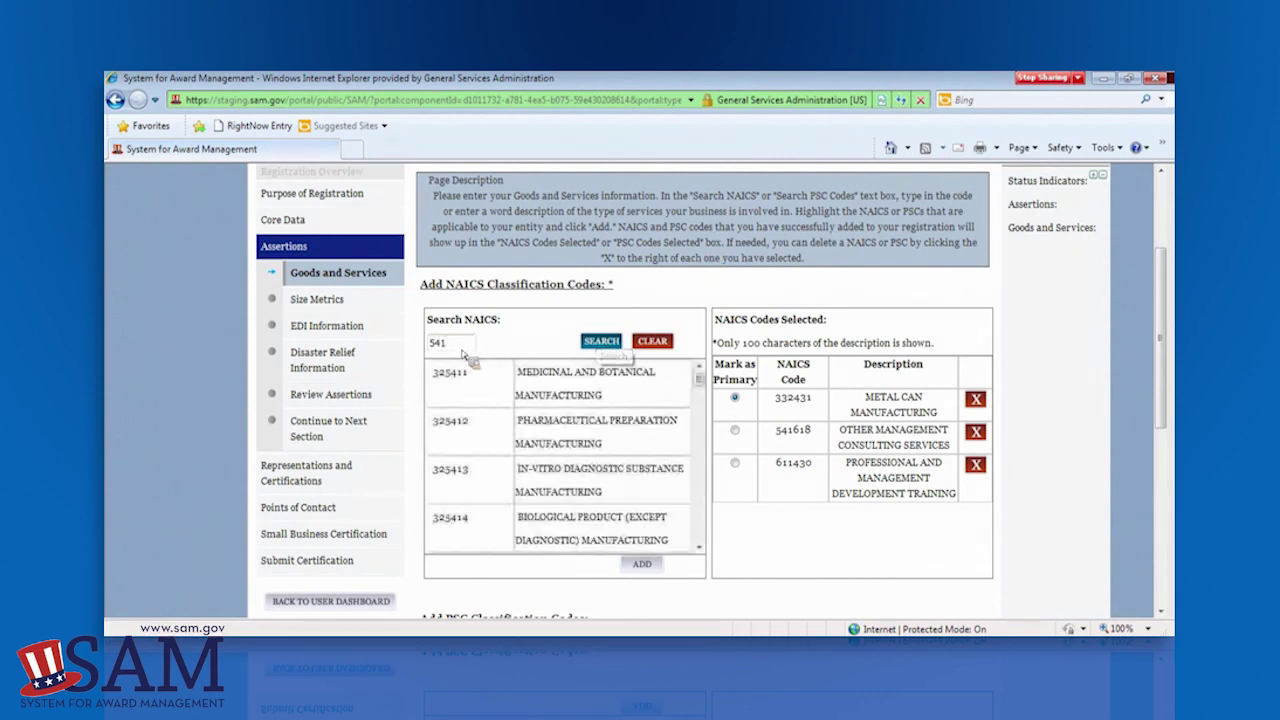
{"action": "mouse_move", "coordinate": [699, 380]}
{"action": "left_mouse_down"}
{"action": "mouse_move", "coordinate": [710, 416]}
{"action": "mouse_move", "coordinate": [704, 384]}
{"action": "left_mouse_up"}
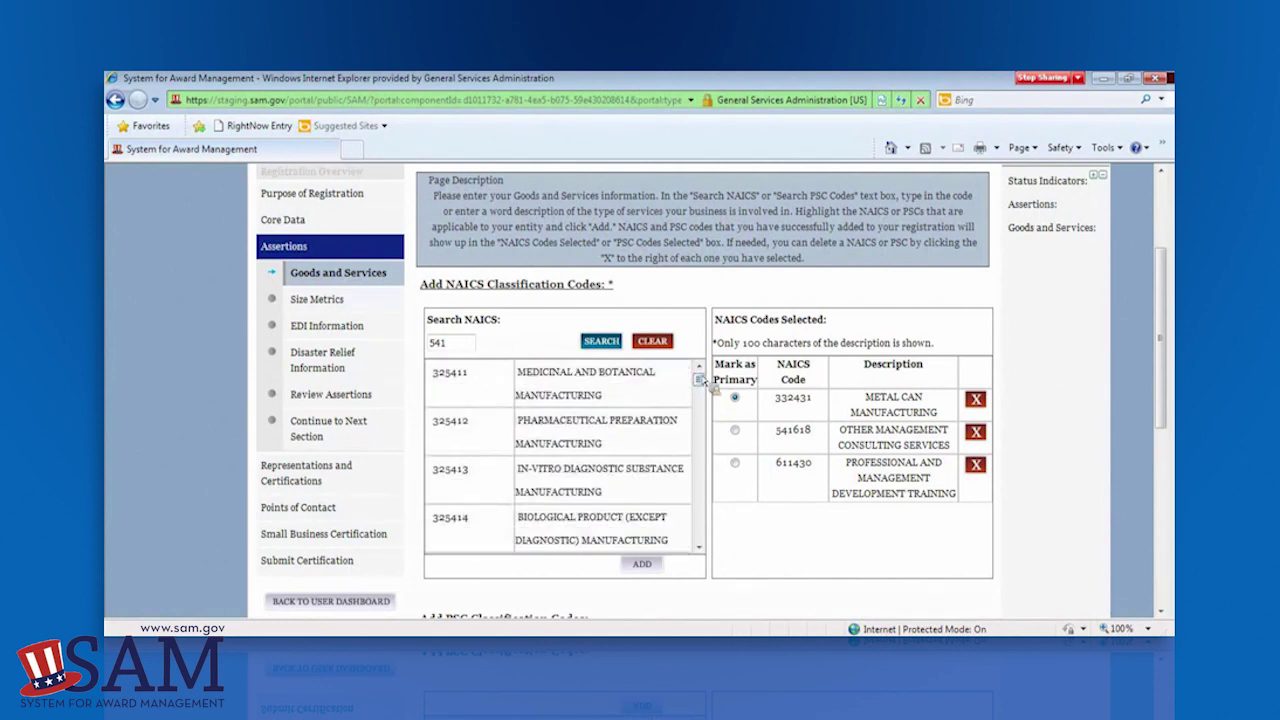
{"action": "left_click", "coordinate": [654, 342]}
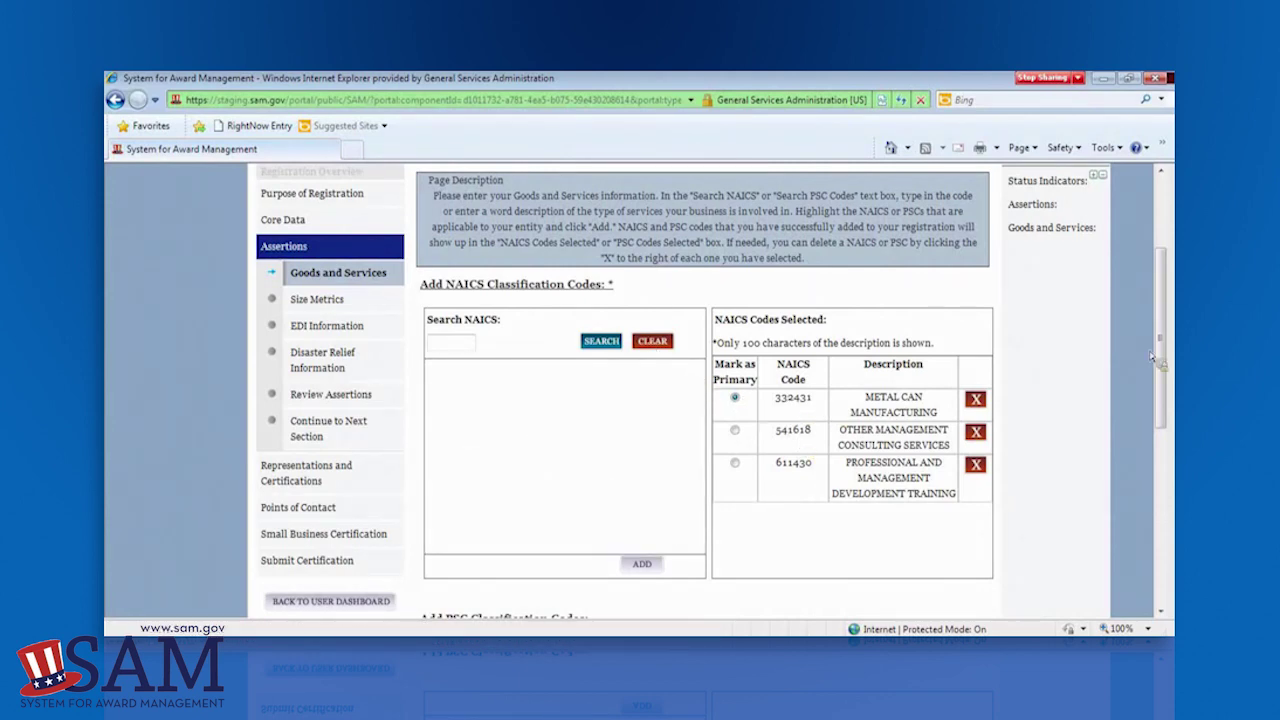
- Save the Goods and Services page without adding PSC codes, and review and save the Size Metrics page
{"action": "left_click_drag", "start_coordinate": [1163, 360], "coordinate": [1166, 497]}
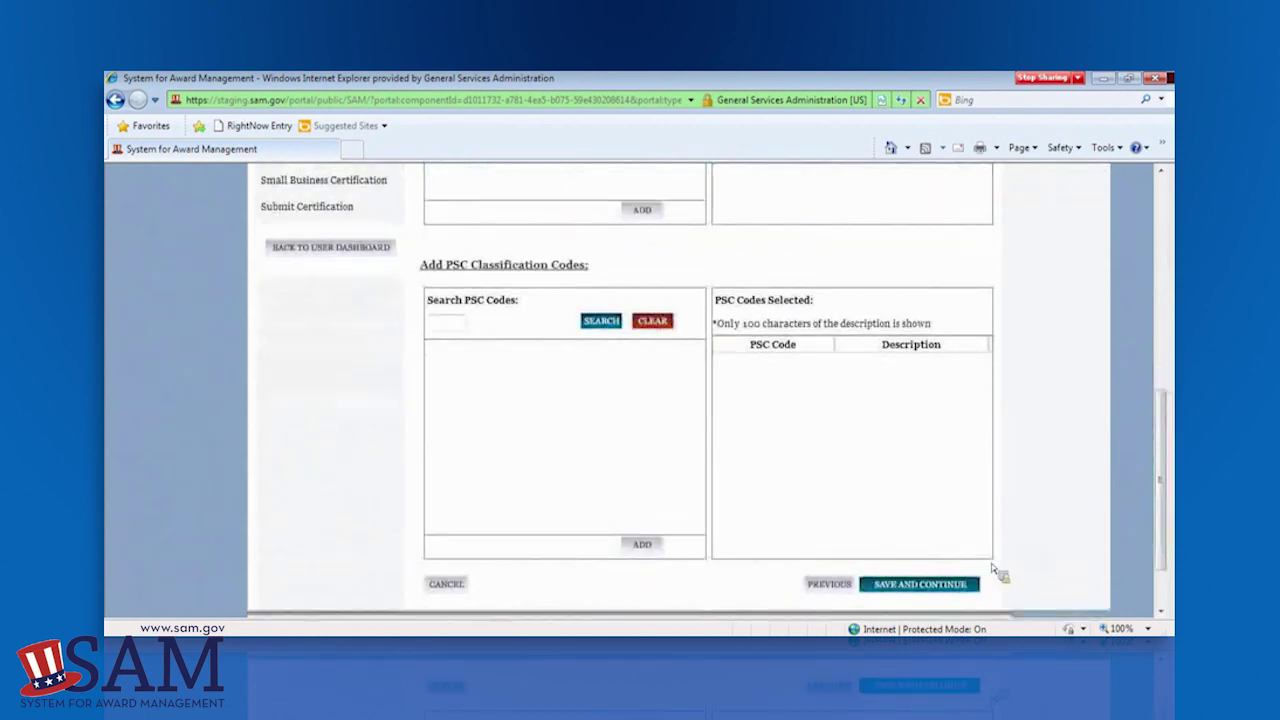
{"action": "left_click", "coordinate": [938, 588]}
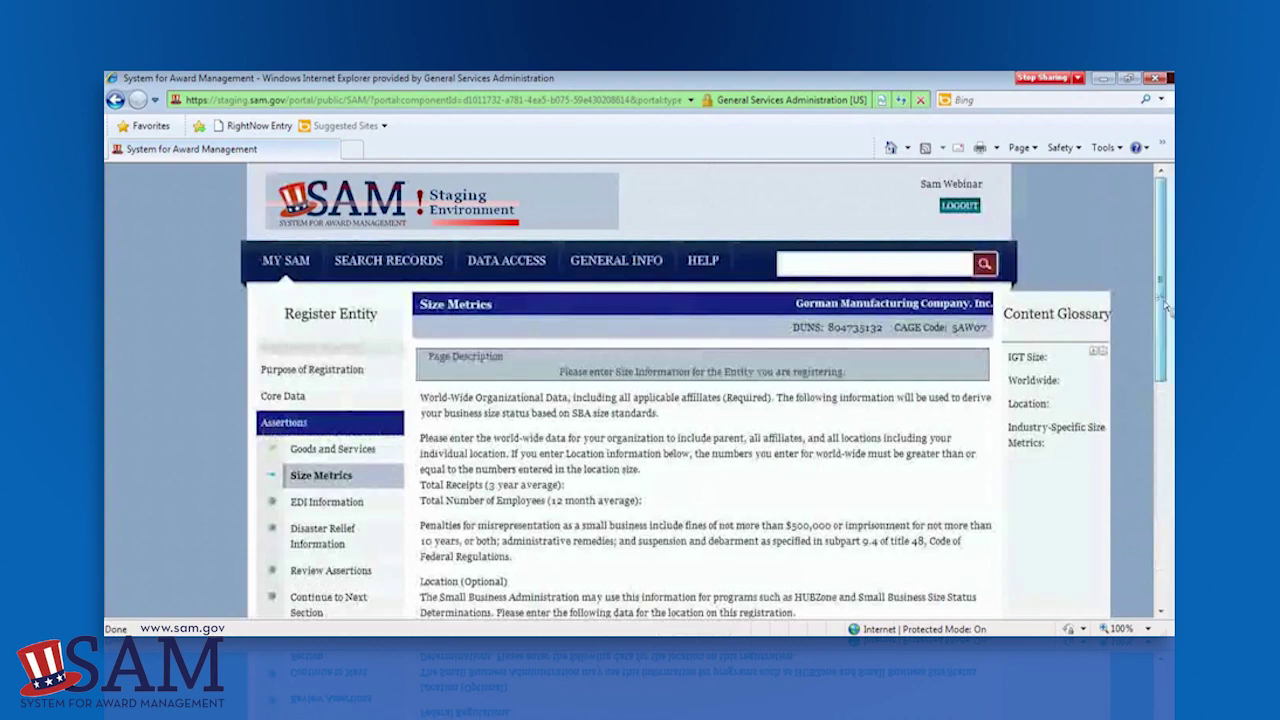
{"action": "scroll", "coordinate": [1165, 316], "scroll_direction": "down", "scroll_amount": 2}
{"action": "scroll", "coordinate": [1166, 316], "scroll_direction": "down", "scroll_amount": 2}
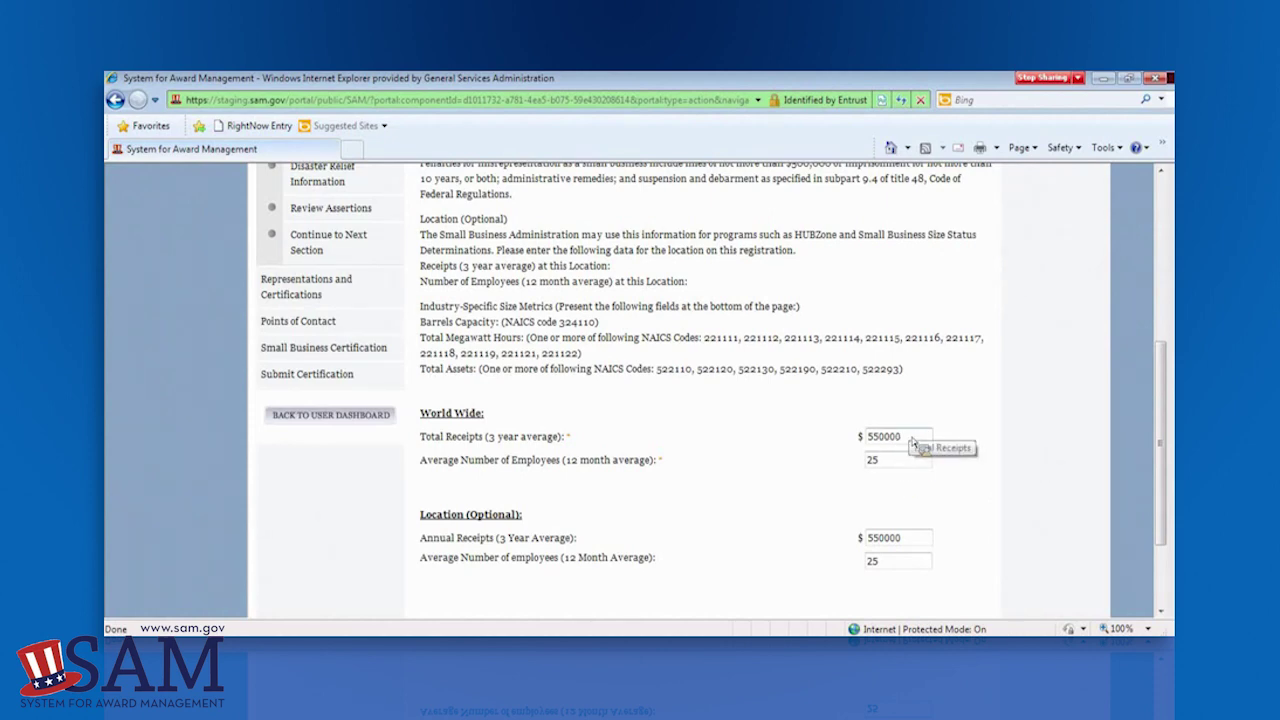
{"action": "scroll", "coordinate": [1149, 418], "scroll_direction": "down", "scroll_amount": 2}
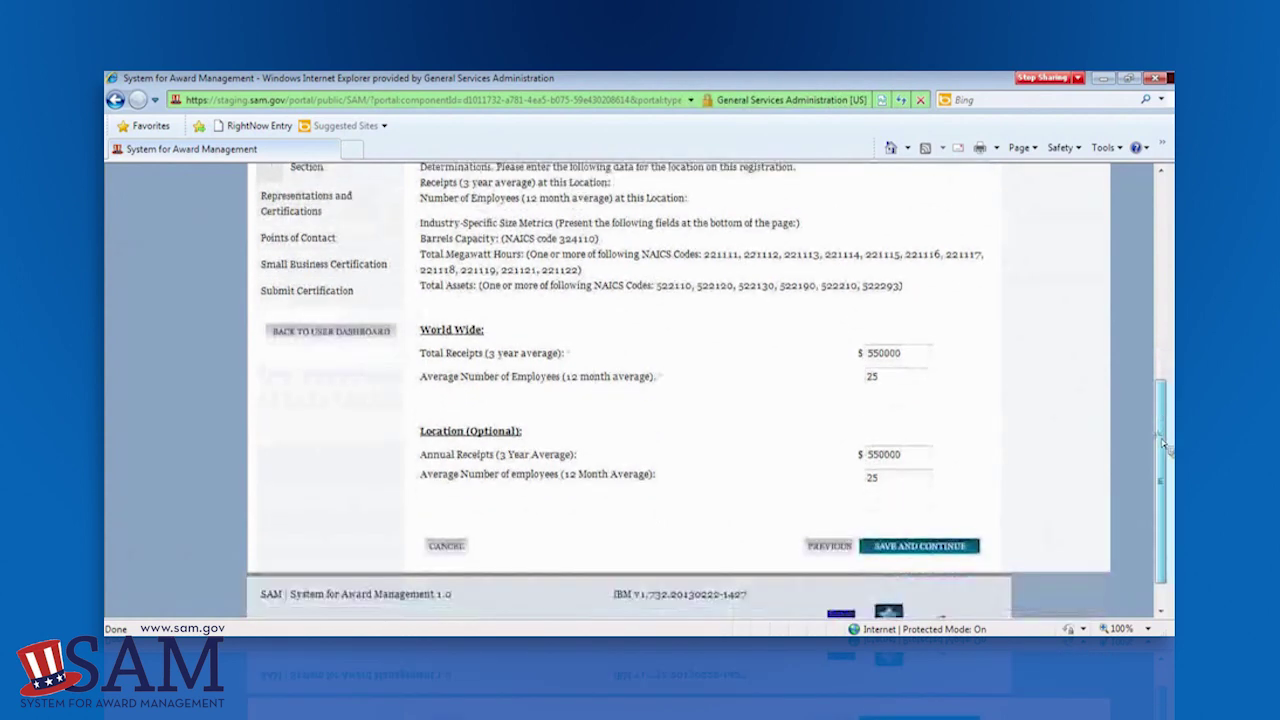
{"action": "left_click", "coordinate": [884, 545]}
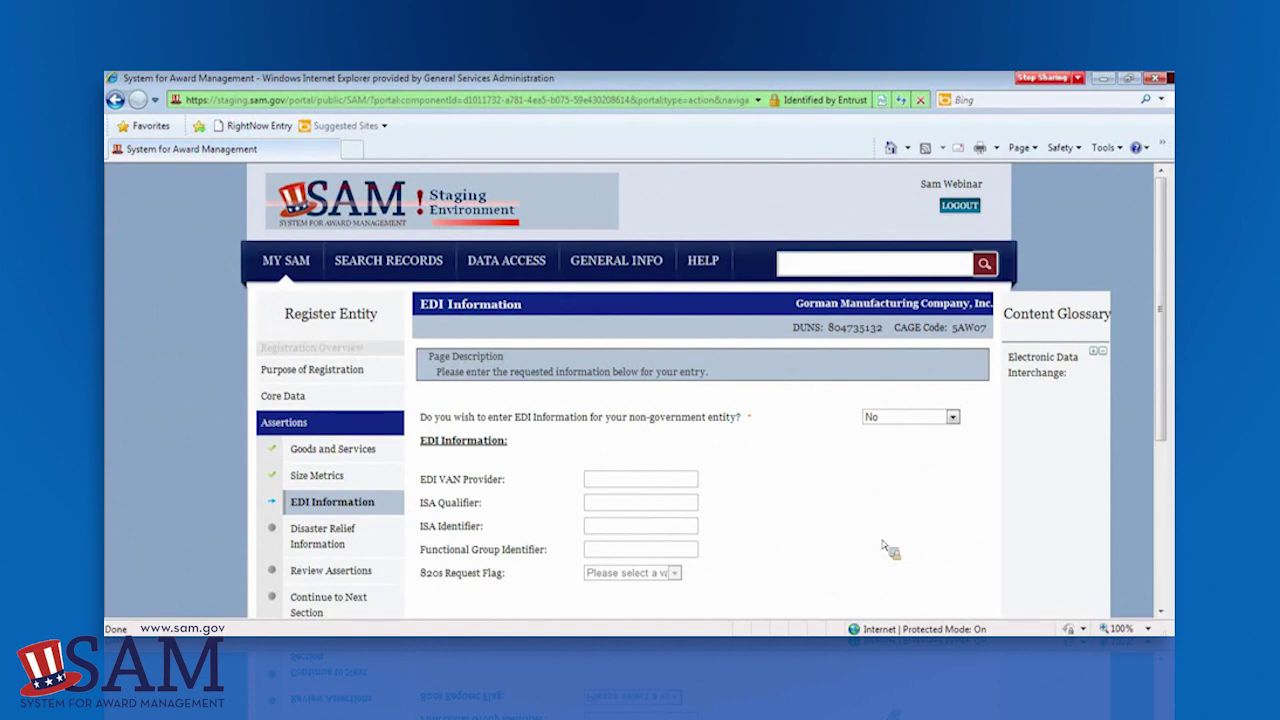
- Save the EDI Information and Disaster Relief Information pages, keeping No as the answer to whether to enter that data
{"action": "scroll", "coordinate": [1165, 322], "scroll_direction": "down", "scroll_amount": 1}
{"action": "left_click_drag", "start_coordinate": [1165, 322], "coordinate": [1165, 393]}
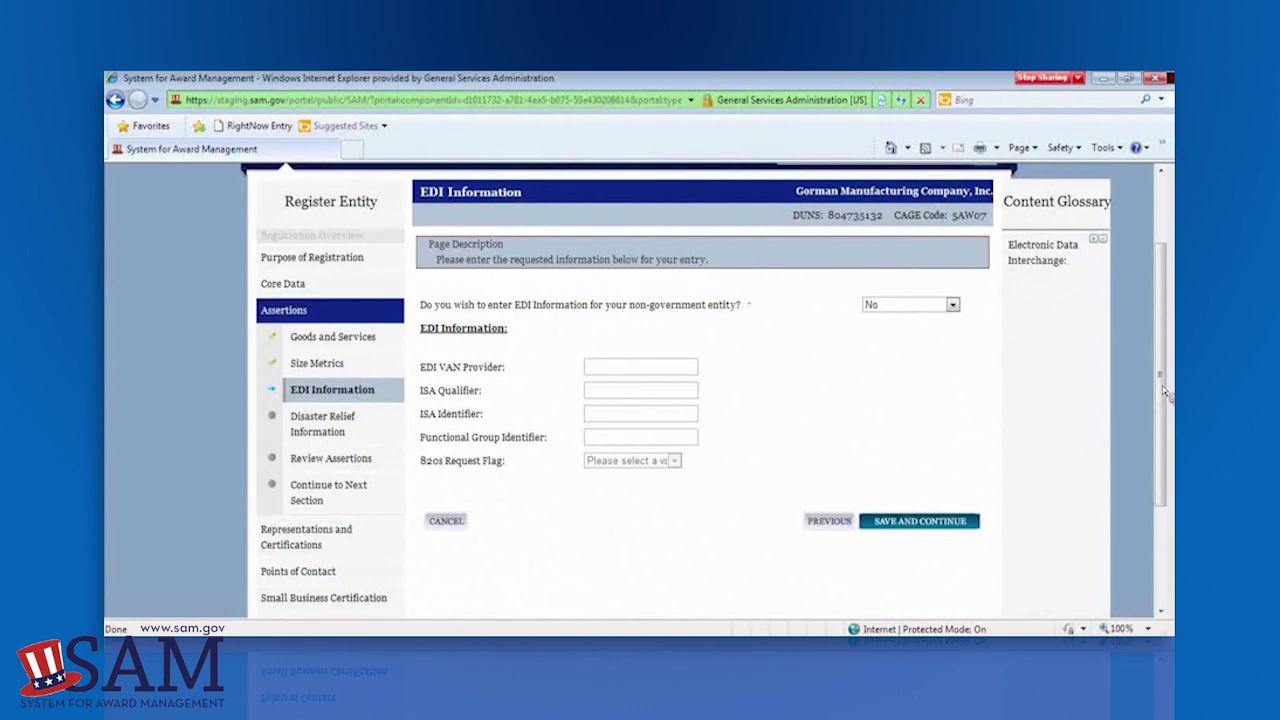
{"action": "left_click_drag", "start_coordinate": [1165, 392], "coordinate": [1165, 402]}
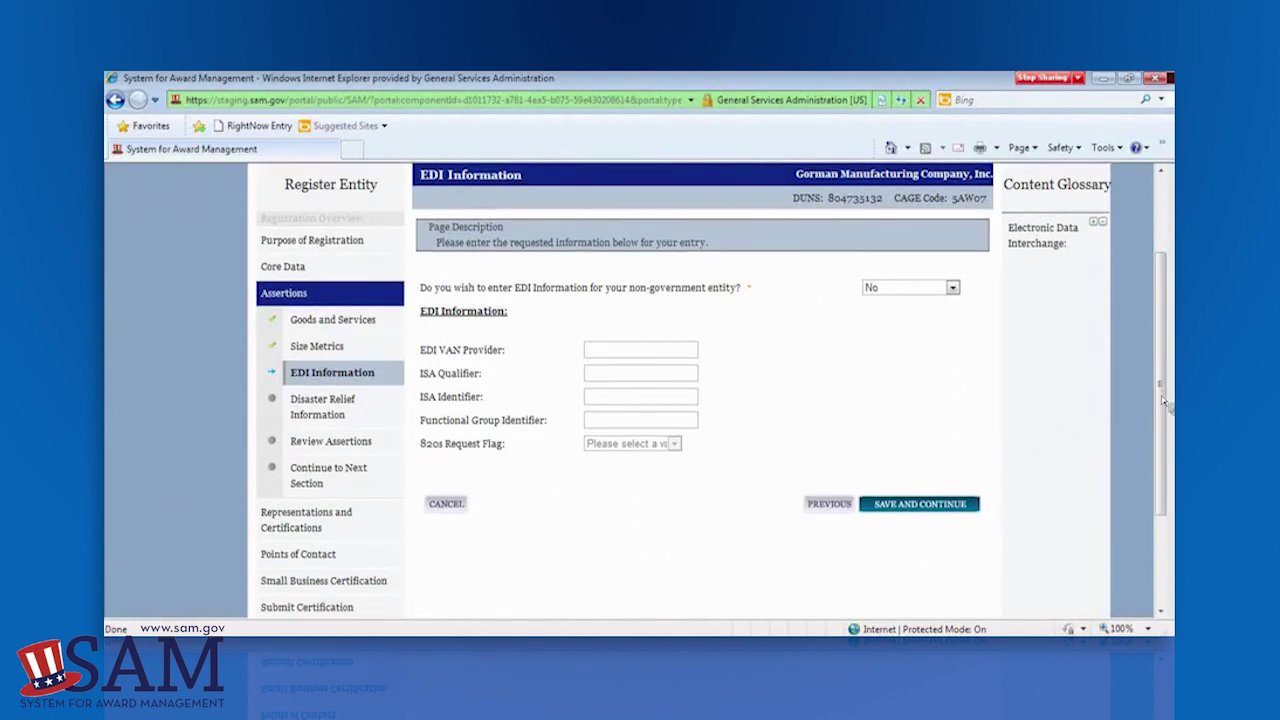
{"action": "left_click", "coordinate": [914, 507]}
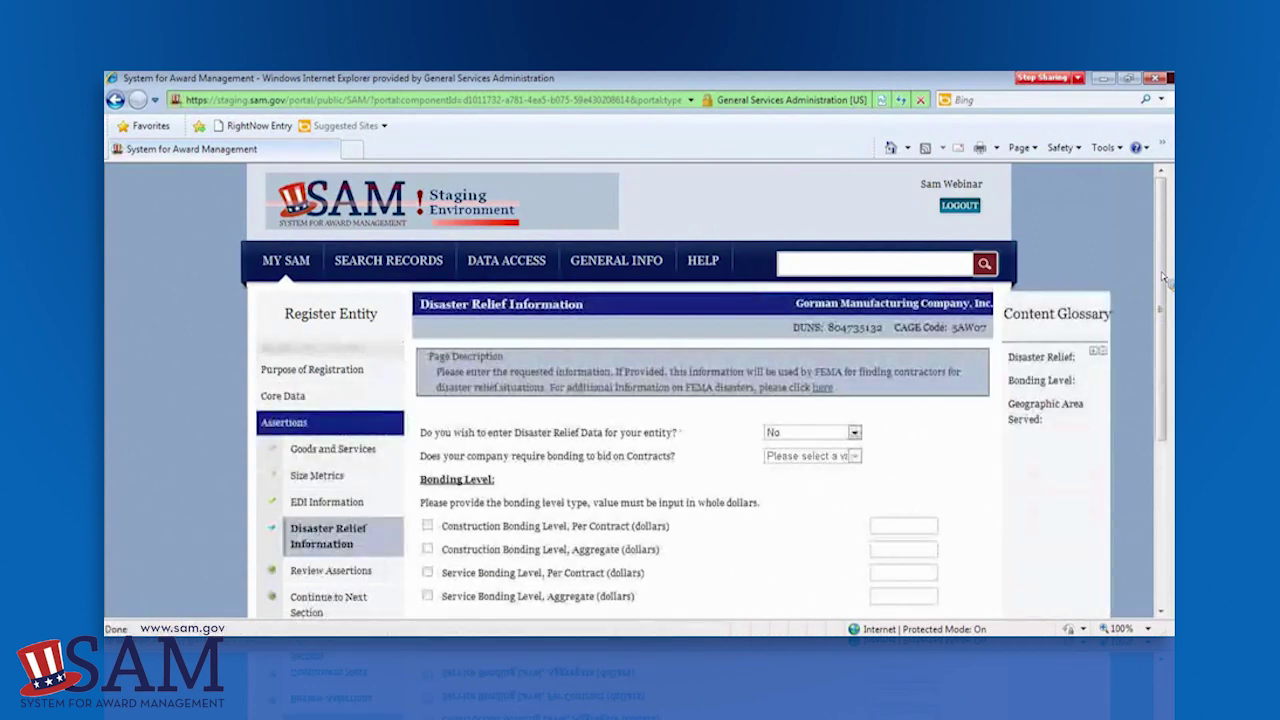
{"action": "left_click_drag", "start_coordinate": [1160, 268], "coordinate": [1163, 345]}
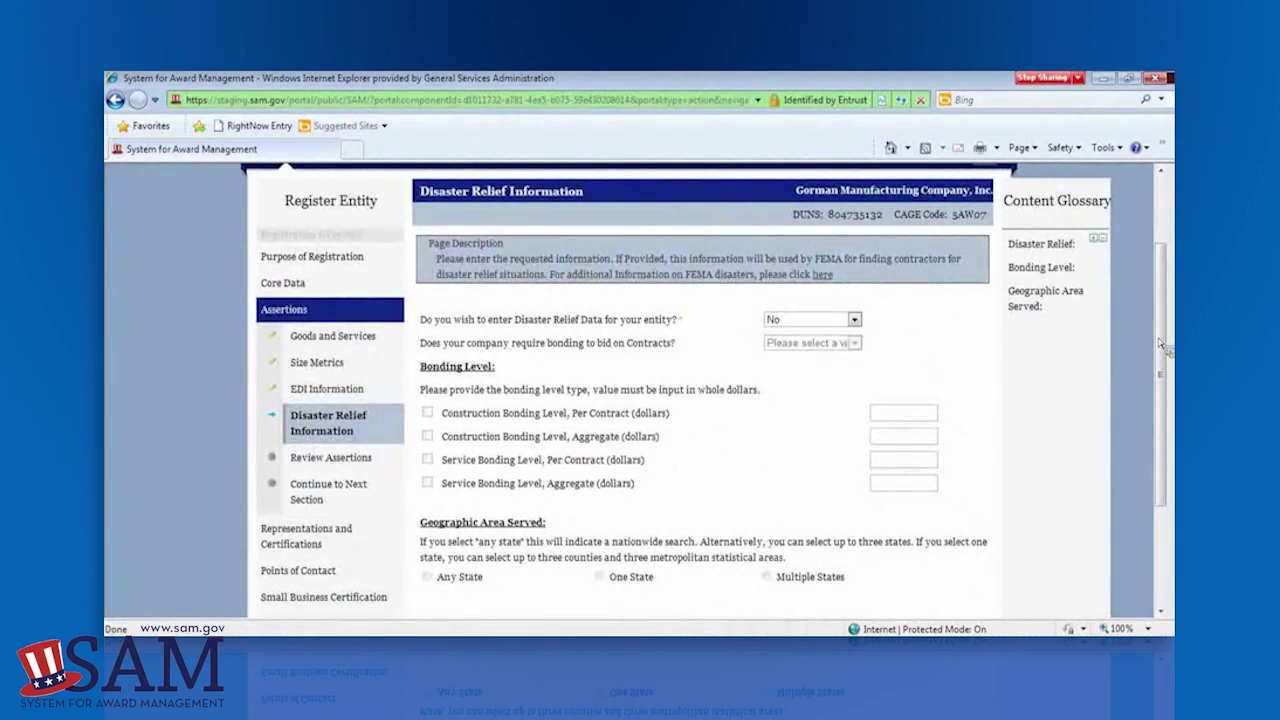
{"action": "left_click_drag", "start_coordinate": [1160, 343], "coordinate": [1165, 377]}
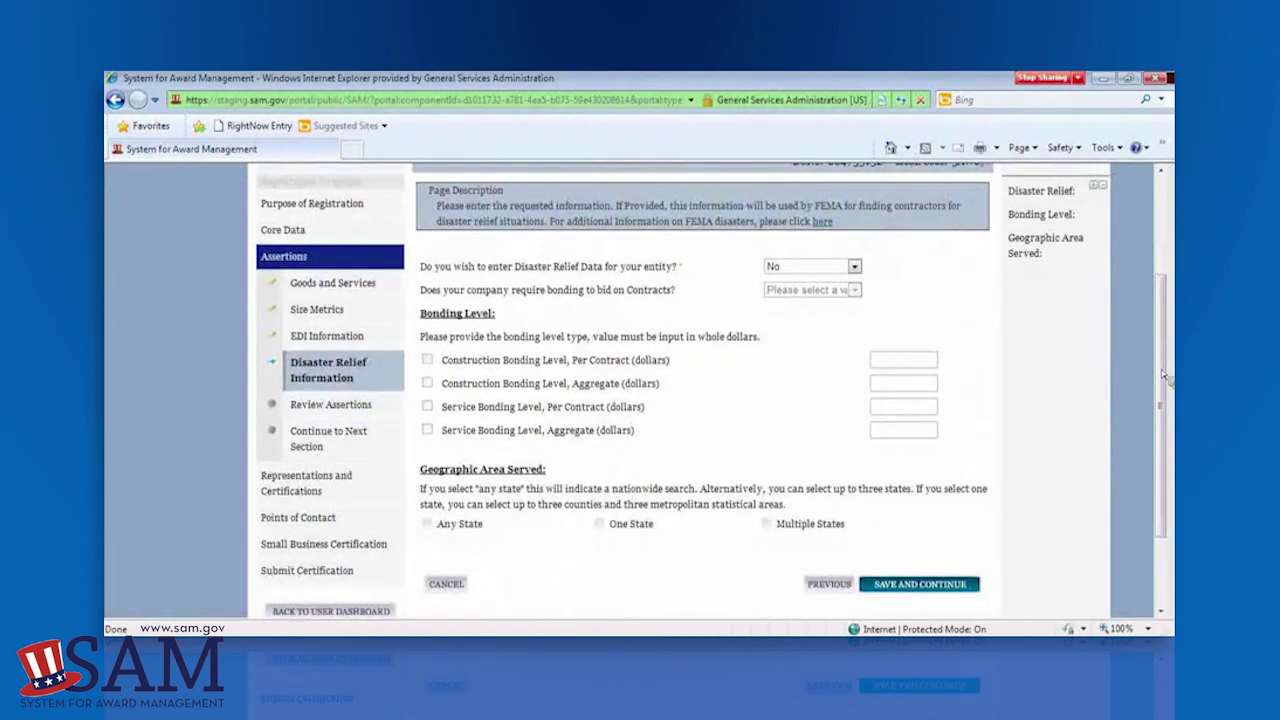
{"action": "left_click_drag", "start_coordinate": [1165, 377], "coordinate": [1163, 395]}
{"action": "left_click", "coordinate": [911, 507]}
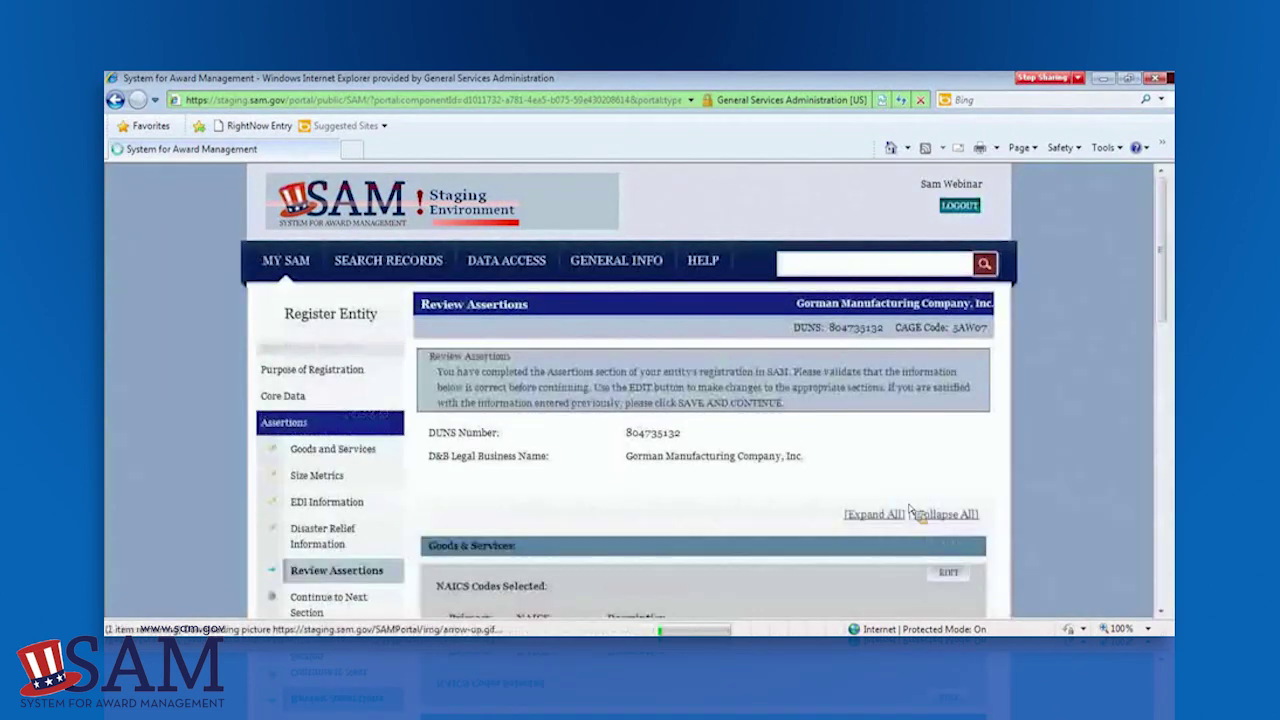
- Review and save the assertions, and continue with Yes for completing the Representations and Certifications
{"action": "left_click_drag", "start_coordinate": [1160, 306], "coordinate": [1163, 565]}
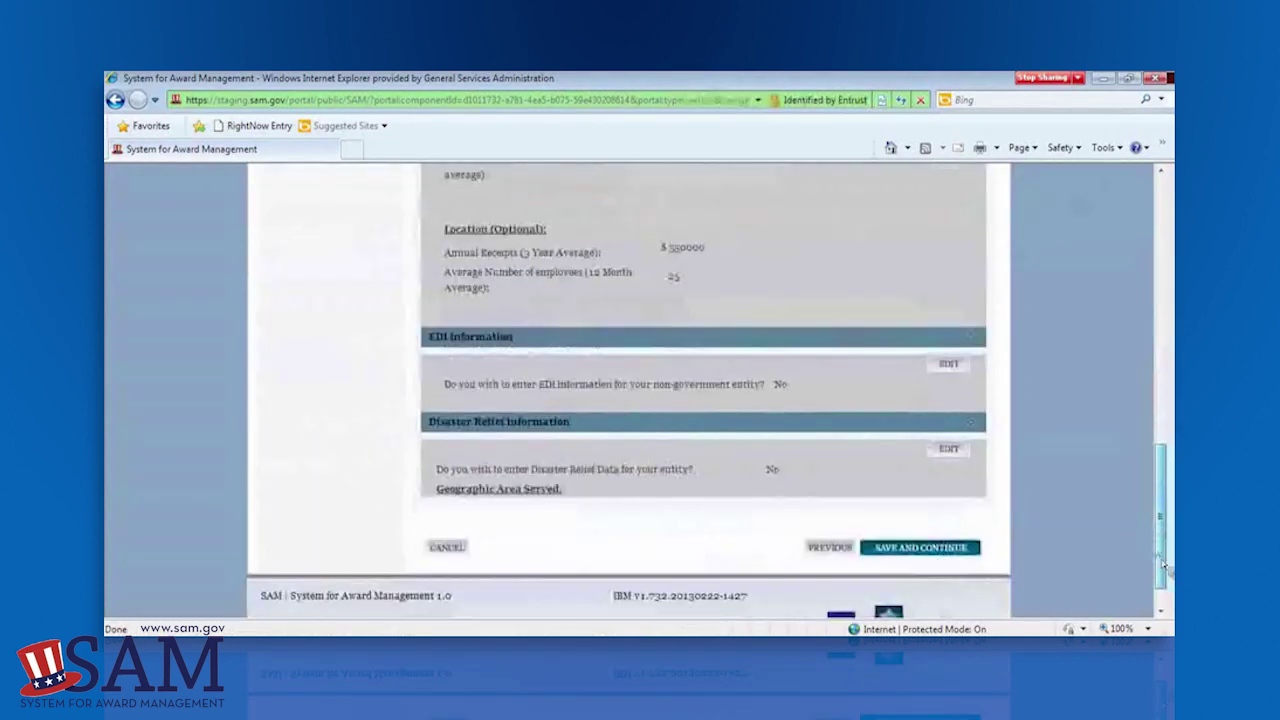
{"action": "left_click", "coordinate": [930, 553]}
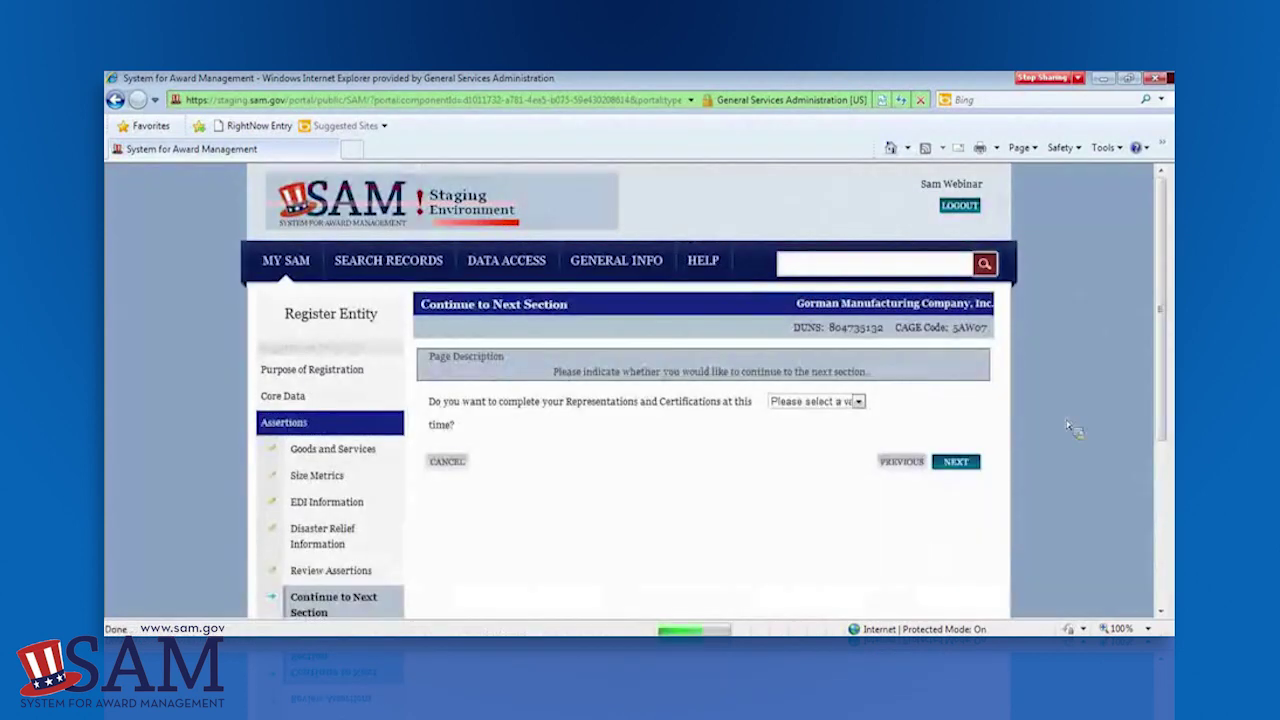
{"action": "left_click", "coordinate": [857, 401]}
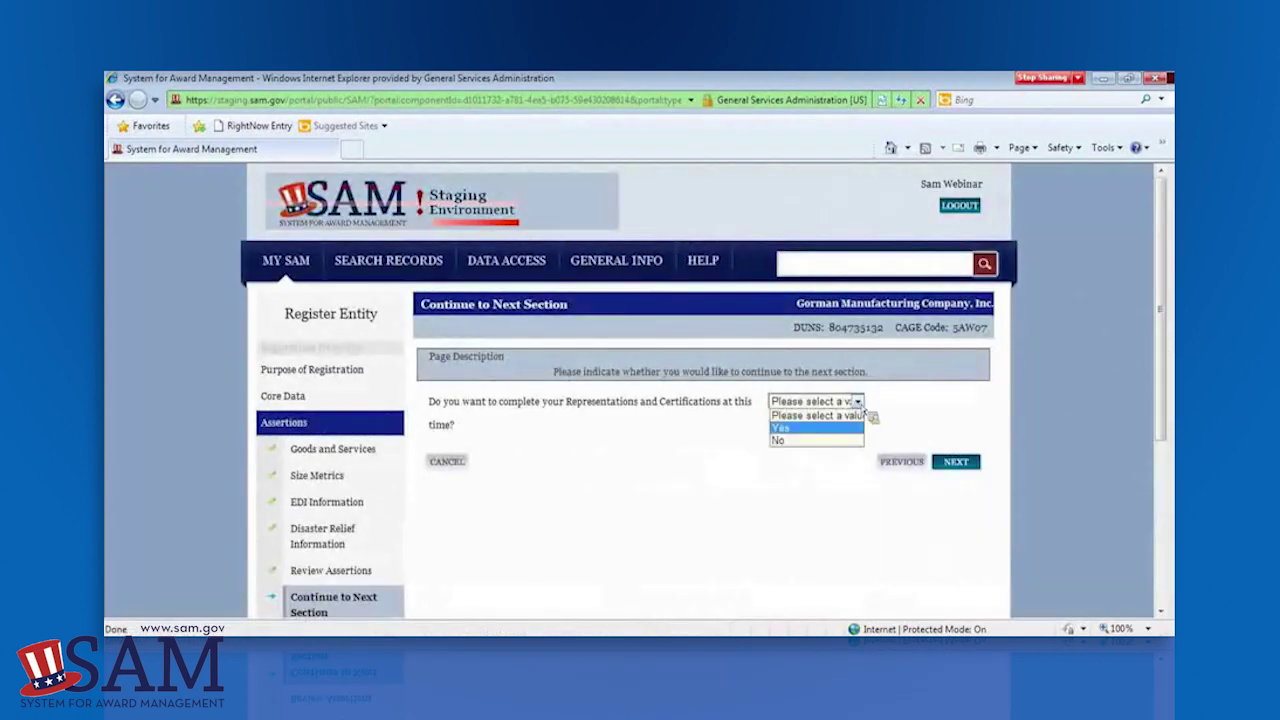
{"action": "left_click", "coordinate": [822, 428]}
{"action": "left_click", "coordinate": [958, 463]}
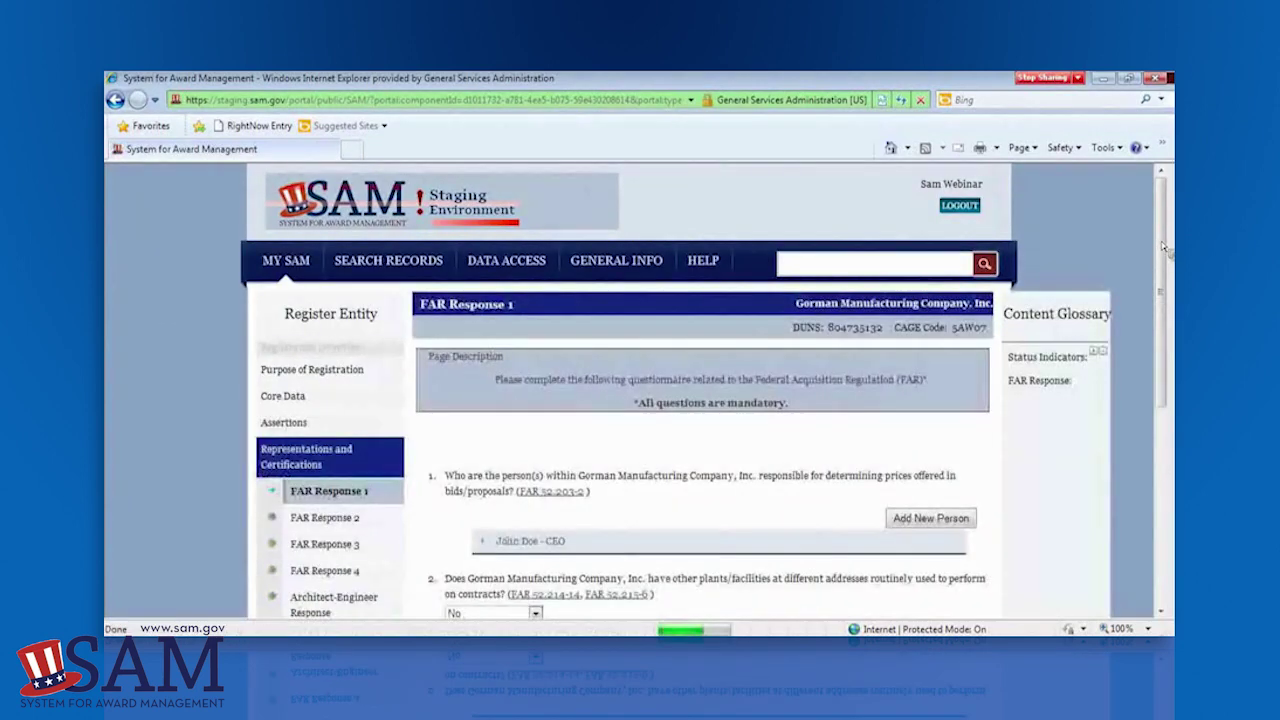
- Expand and collapse the entry of the person responsible for determining prices in question 1 of FAR Response 1
{"action": "left_click_drag", "start_coordinate": [1163, 246], "coordinate": [1166, 296]}
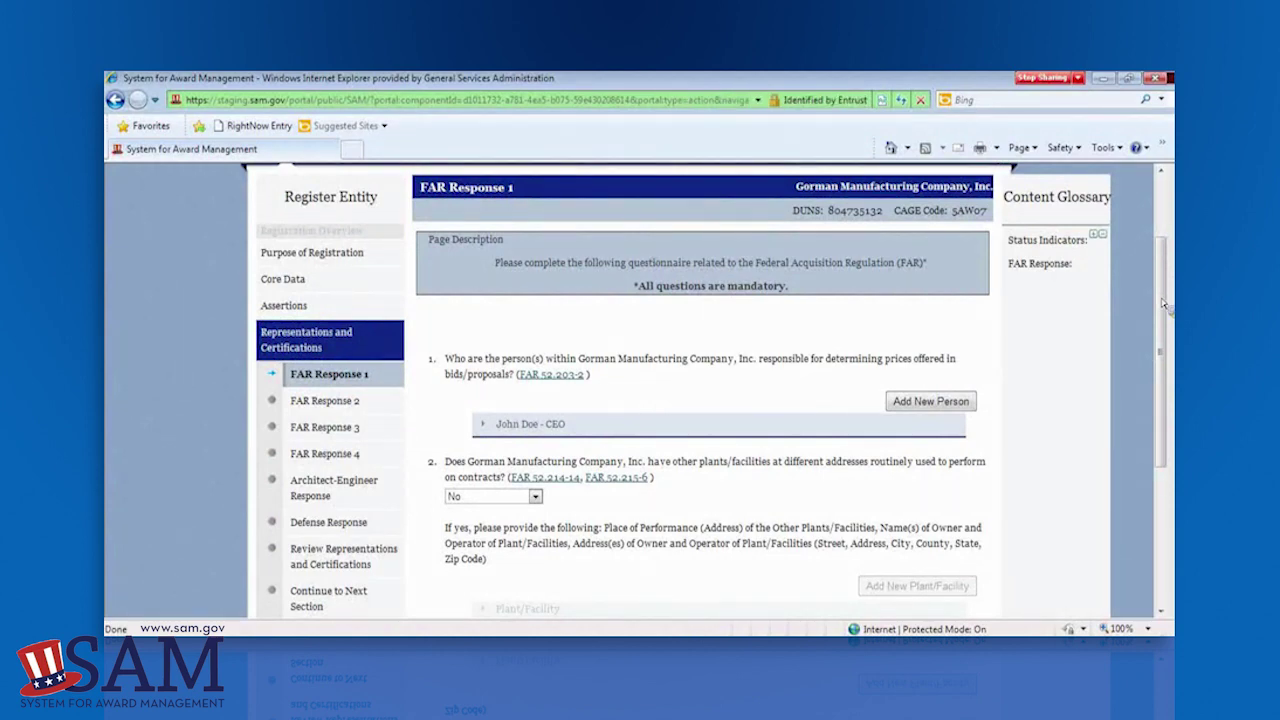
{"action": "left_click", "coordinate": [486, 425]}
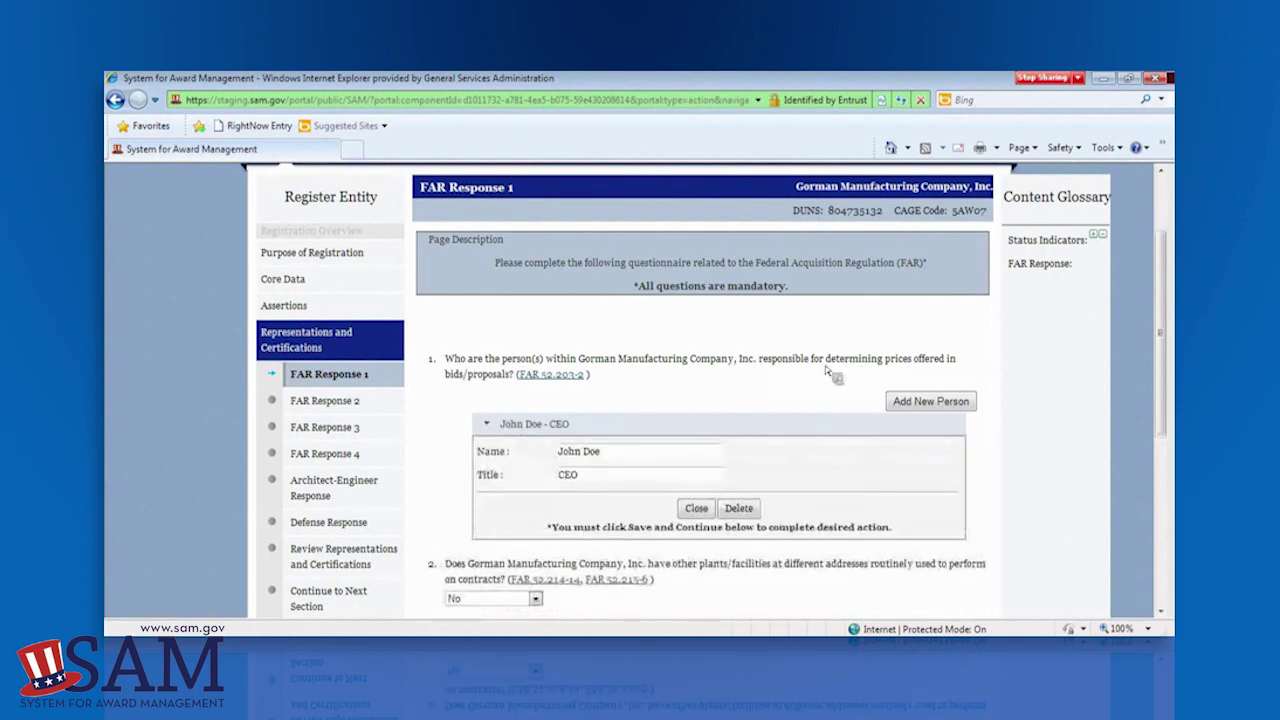
{"action": "left_click", "coordinate": [485, 424]}
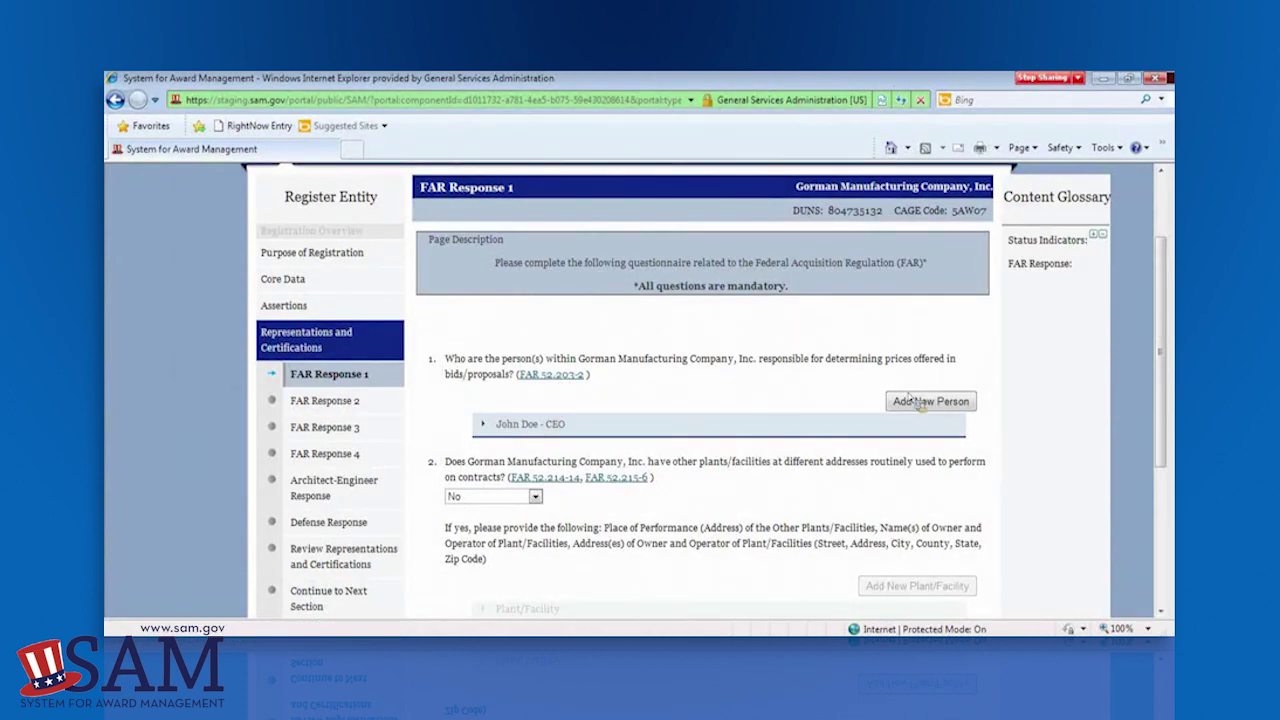
- Try answering Yes to the other plants/facilities question, and open and close the Plant/Facility address form
{"action": "left_click_drag", "start_coordinate": [1166, 362], "coordinate": [1167, 438]}
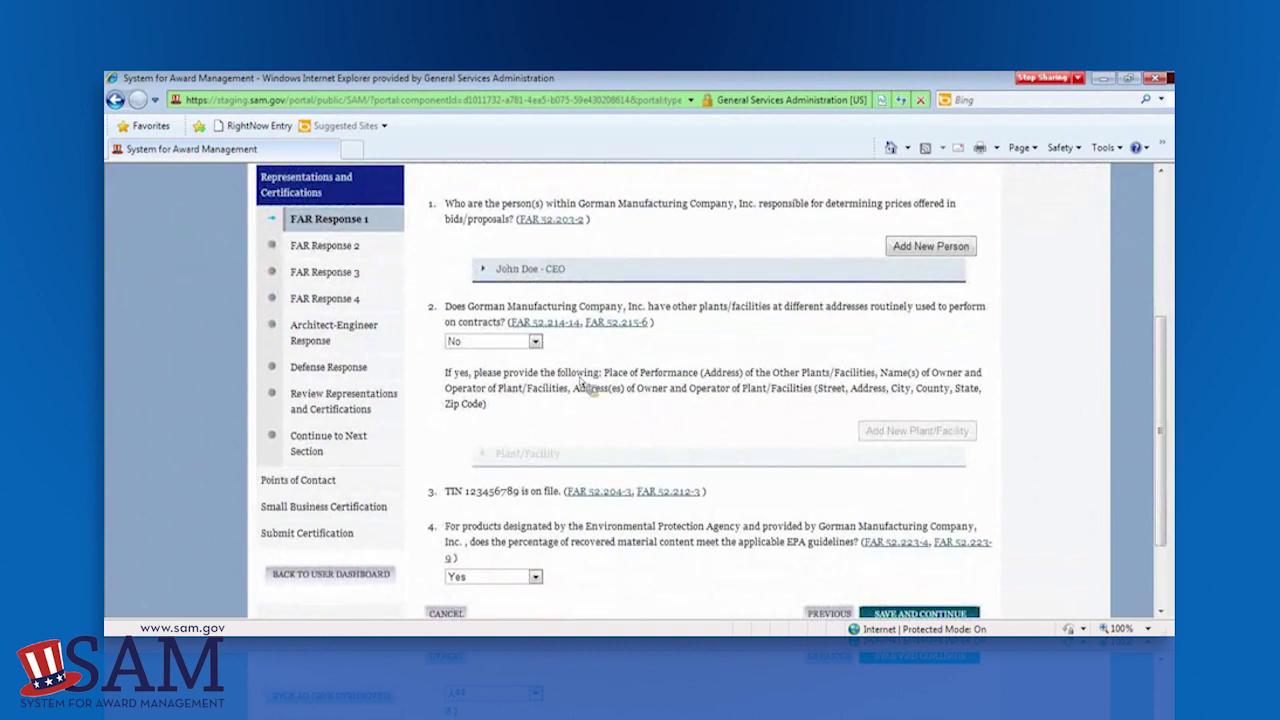
{"action": "left_click", "coordinate": [538, 342]}
{"action": "left_click", "coordinate": [527, 370]}
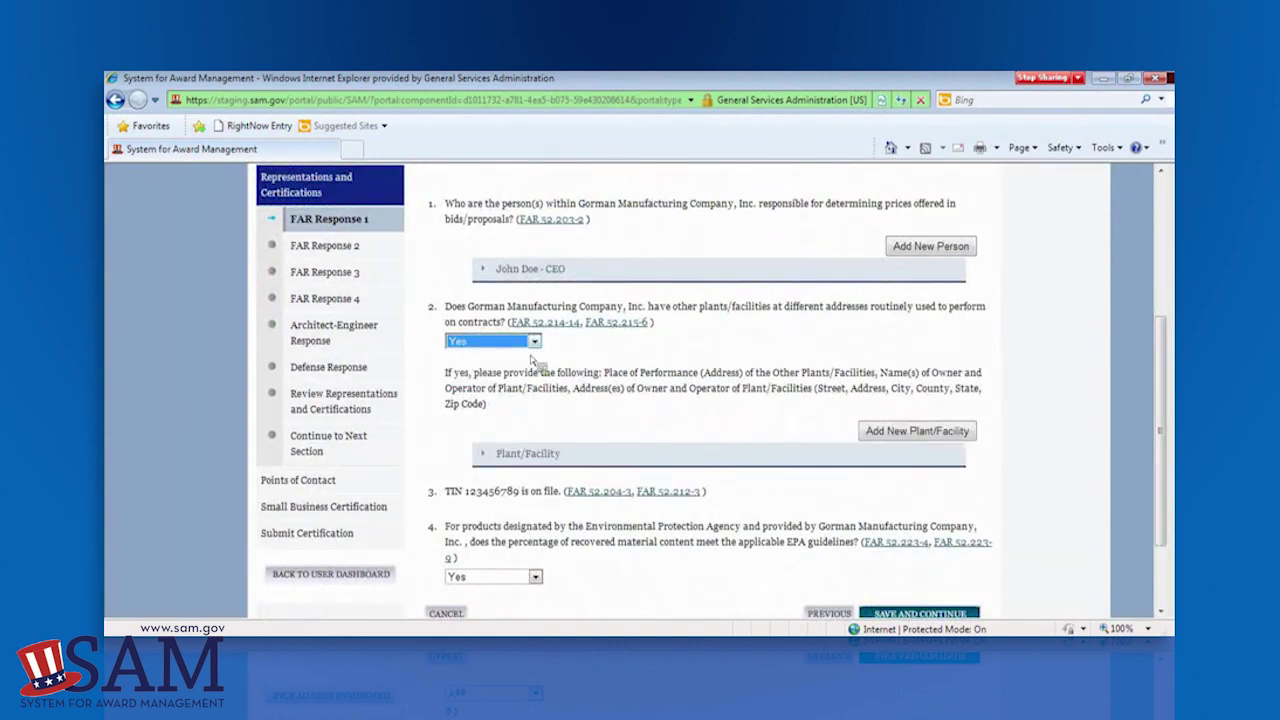
{"action": "left_click", "coordinate": [938, 428]}
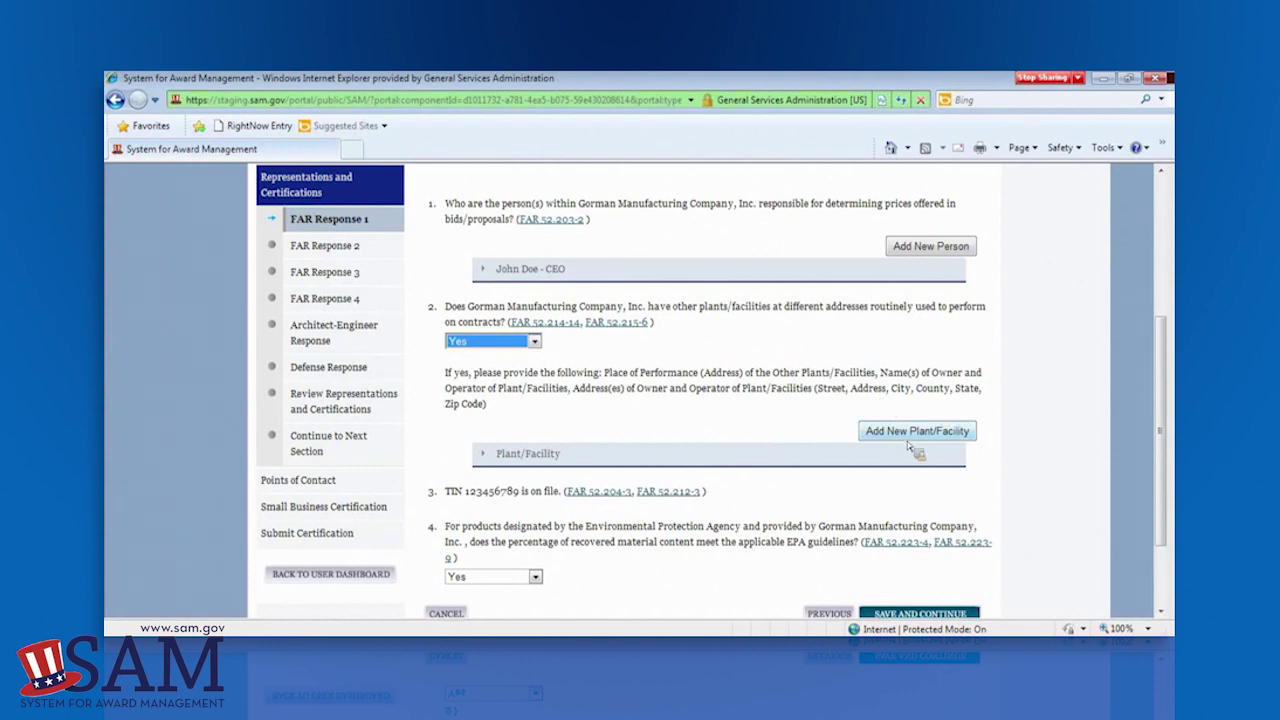
{"action": "left_click", "coordinate": [486, 455]}
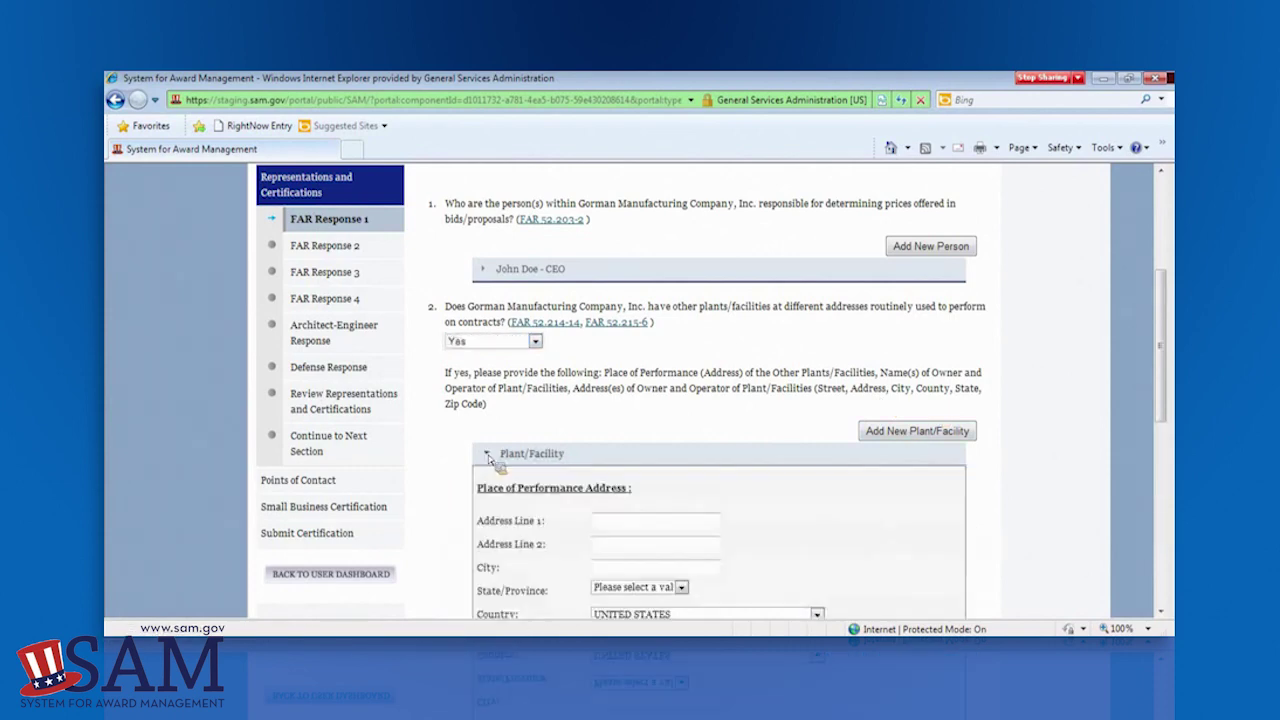
{"action": "left_click", "coordinate": [487, 455]}
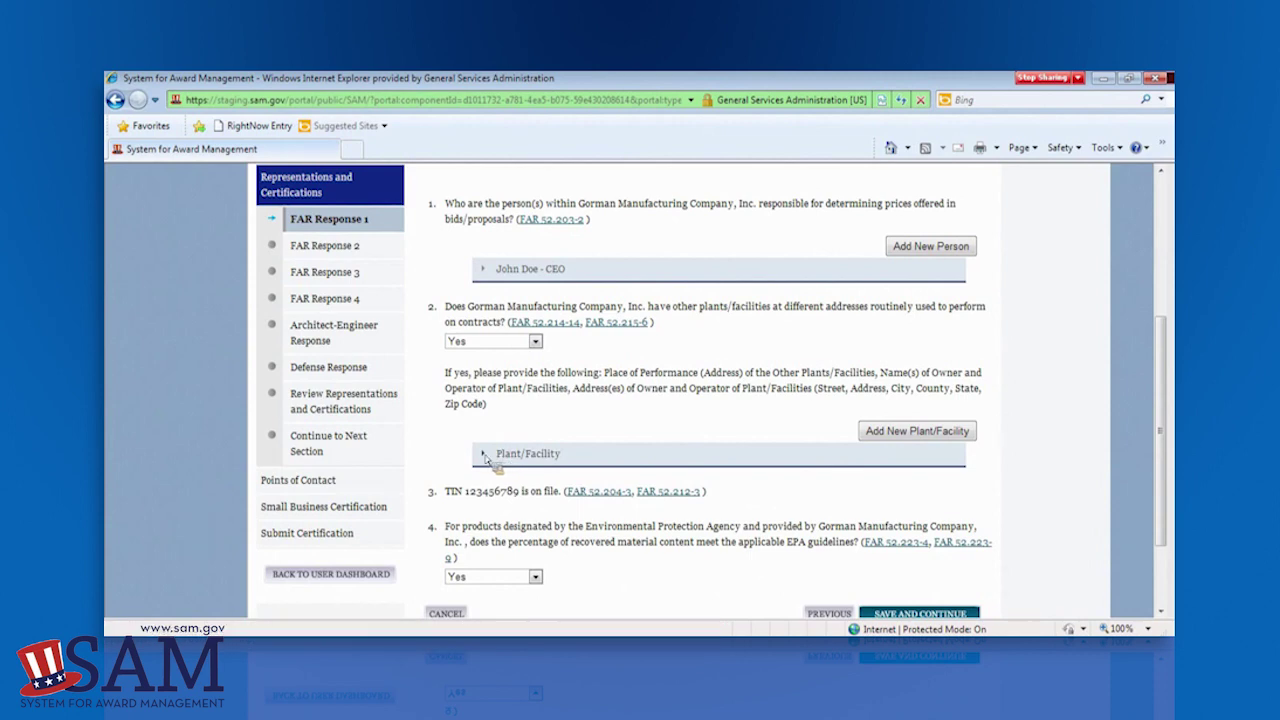
- Set the other plants/facilities answer back to No and save the FAR Response 1 page
{"action": "left_click", "coordinate": [535, 341]}
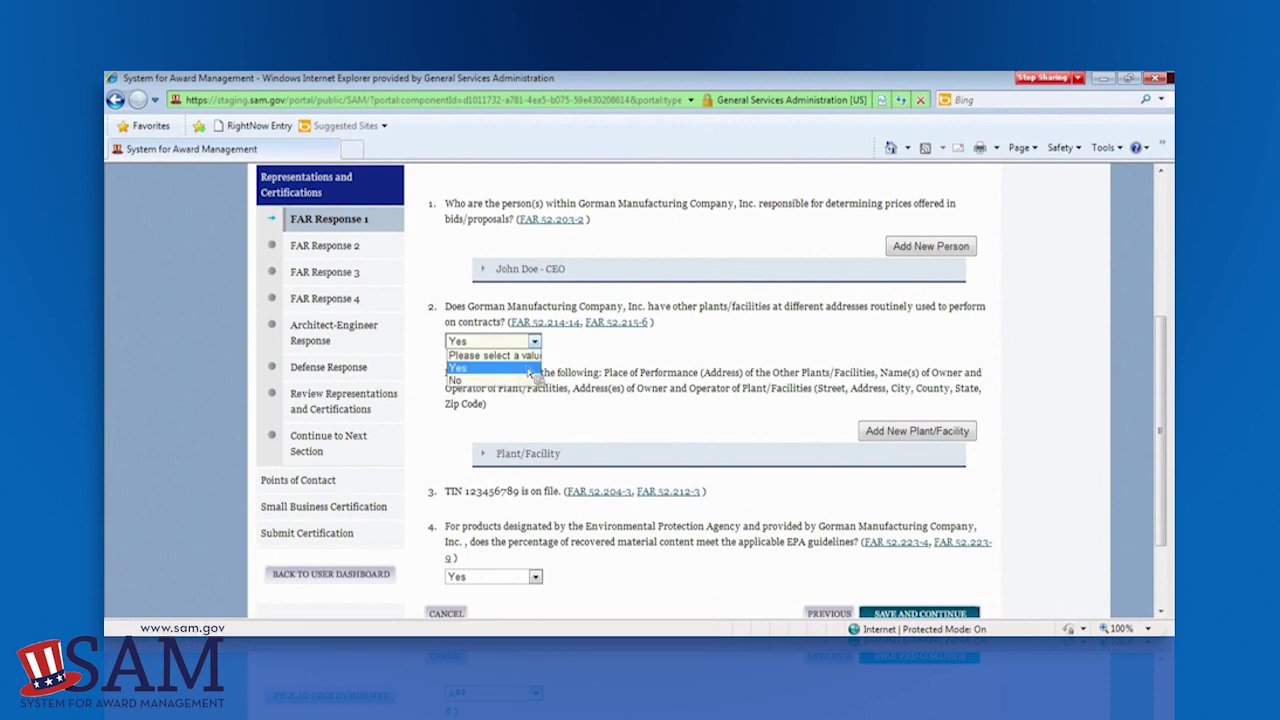
{"action": "left_click", "coordinate": [528, 381]}
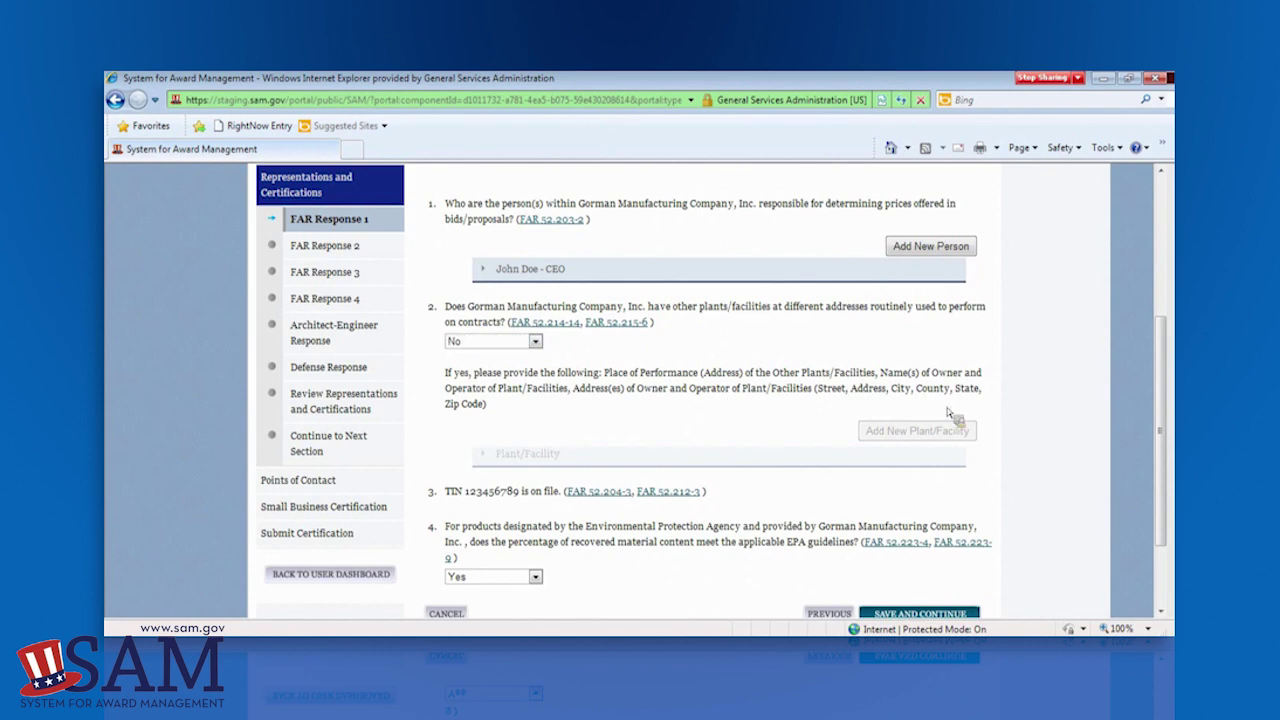
{"action": "left_click_drag", "start_coordinate": [1163, 376], "coordinate": [1171, 452]}
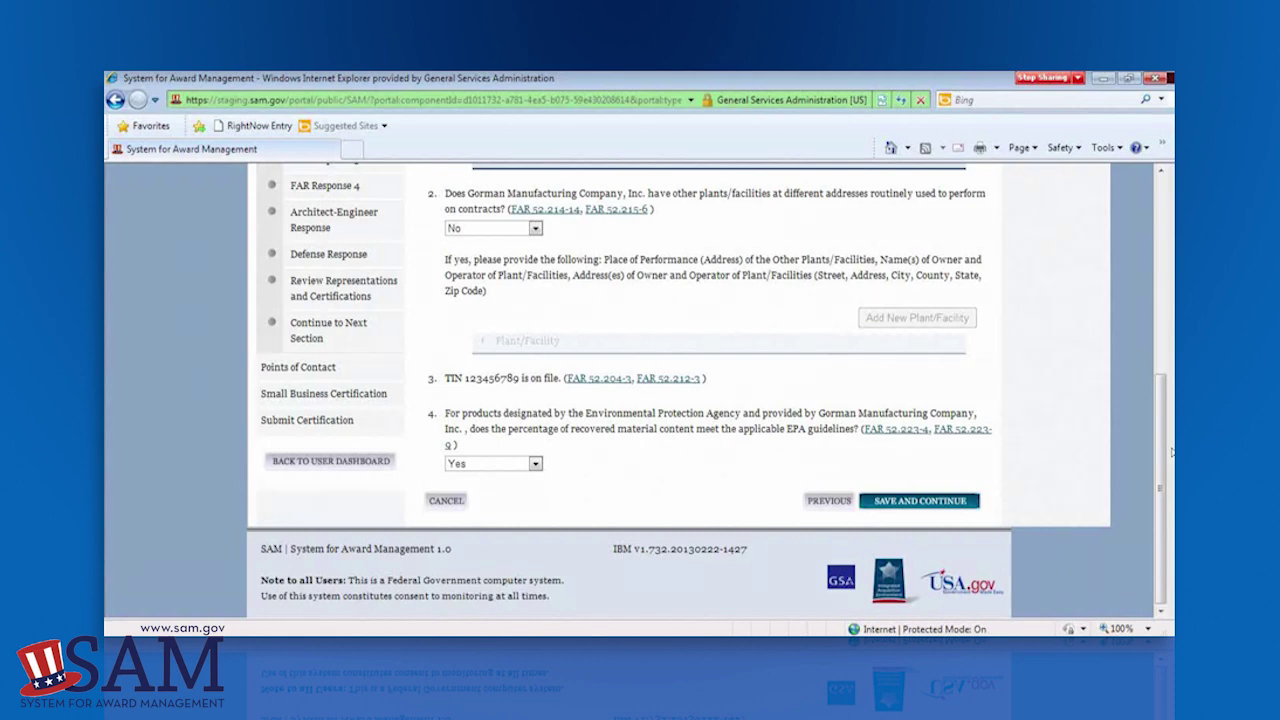
{"action": "left_click", "coordinate": [942, 504]}
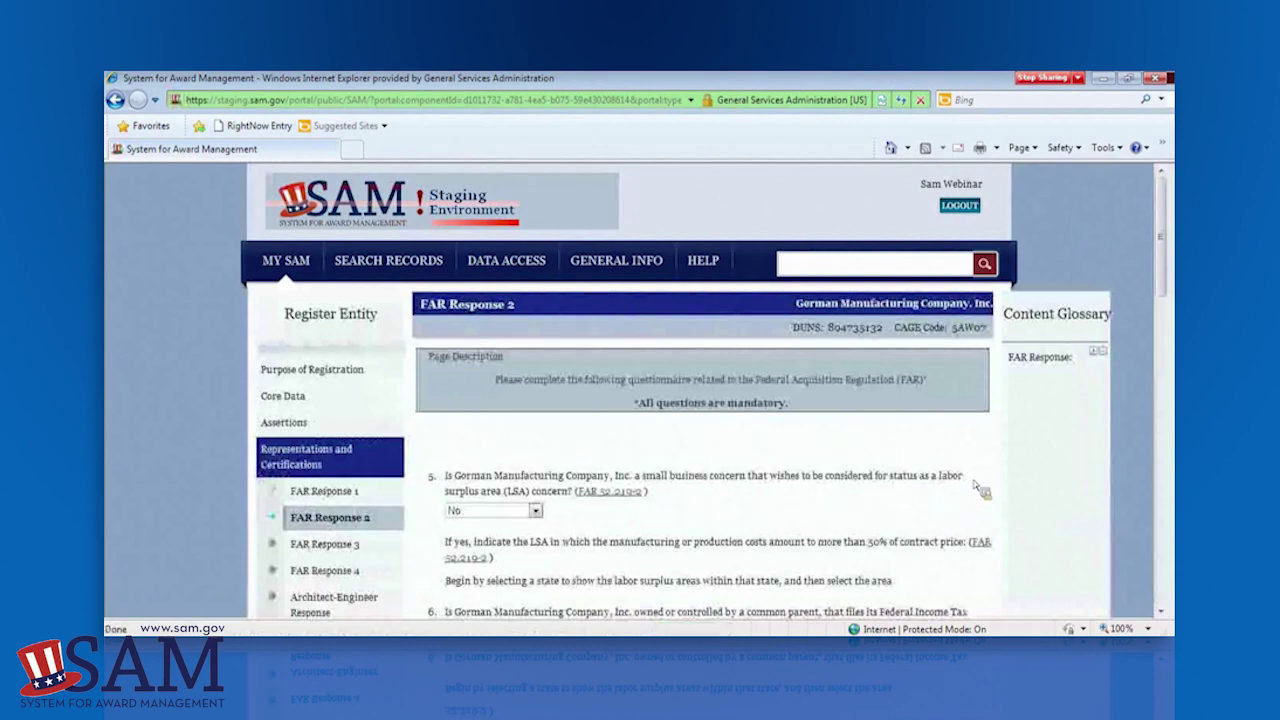
- Review questions 5 through 15 on the FAR Response 2 page and save it with the existing answers
{"action": "scroll", "coordinate": [1172, 352], "scroll_direction": "down", "scroll_amount": 3}
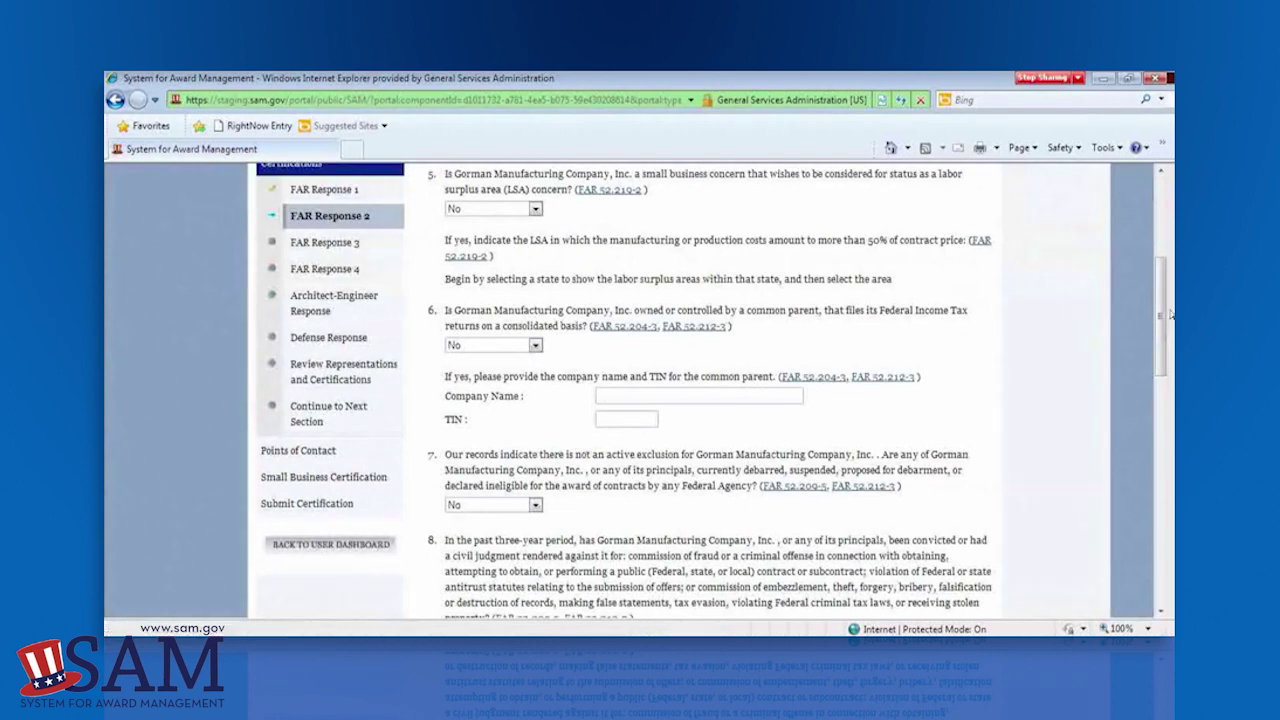
{"action": "scroll", "coordinate": [1168, 330], "scroll_direction": "down", "scroll_amount": 1}
{"action": "left_click_drag", "start_coordinate": [1168, 330], "coordinate": [1166, 548]}
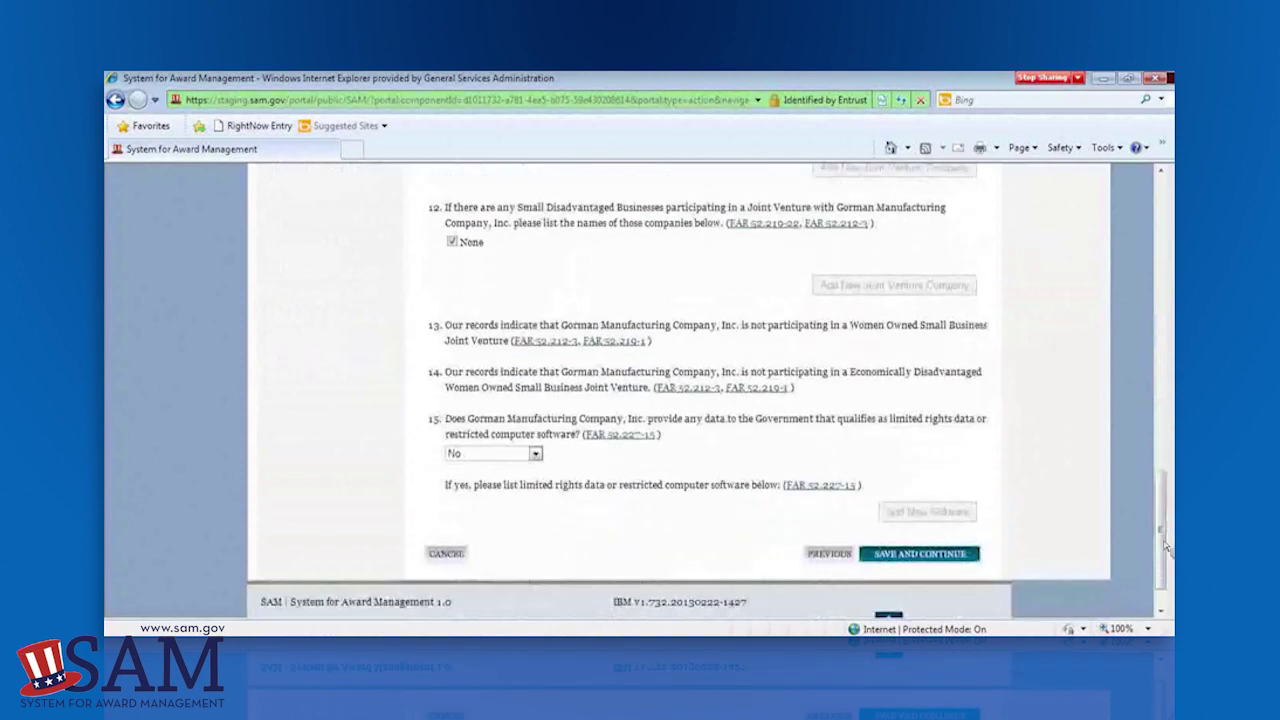
{"action": "left_click", "coordinate": [930, 558]}
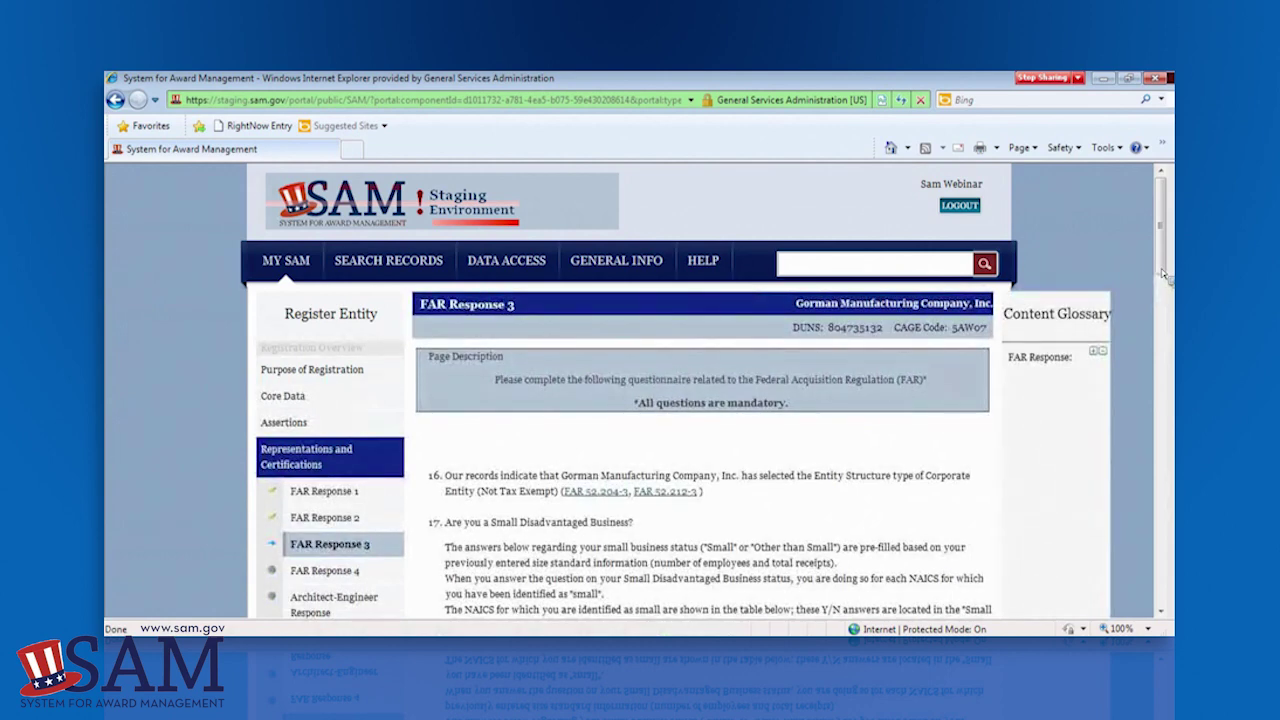
- From question 17 of FAR Response 3, open the full SBA size determination list, expand and collapse NAICS categories 1113, 1112 and 1122, and close it
{"action": "left_click_drag", "start_coordinate": [1160, 268], "coordinate": [1162, 318]}
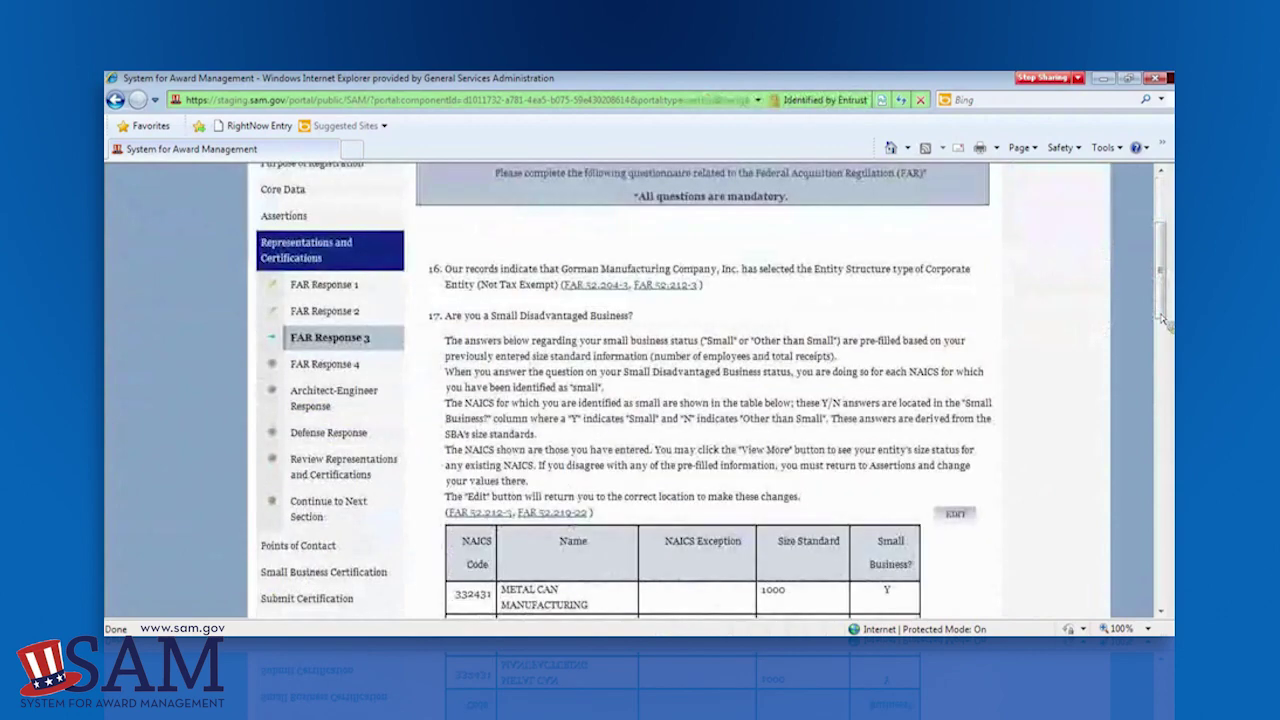
{"action": "left_click_drag", "start_coordinate": [1162, 318], "coordinate": [1163, 360]}
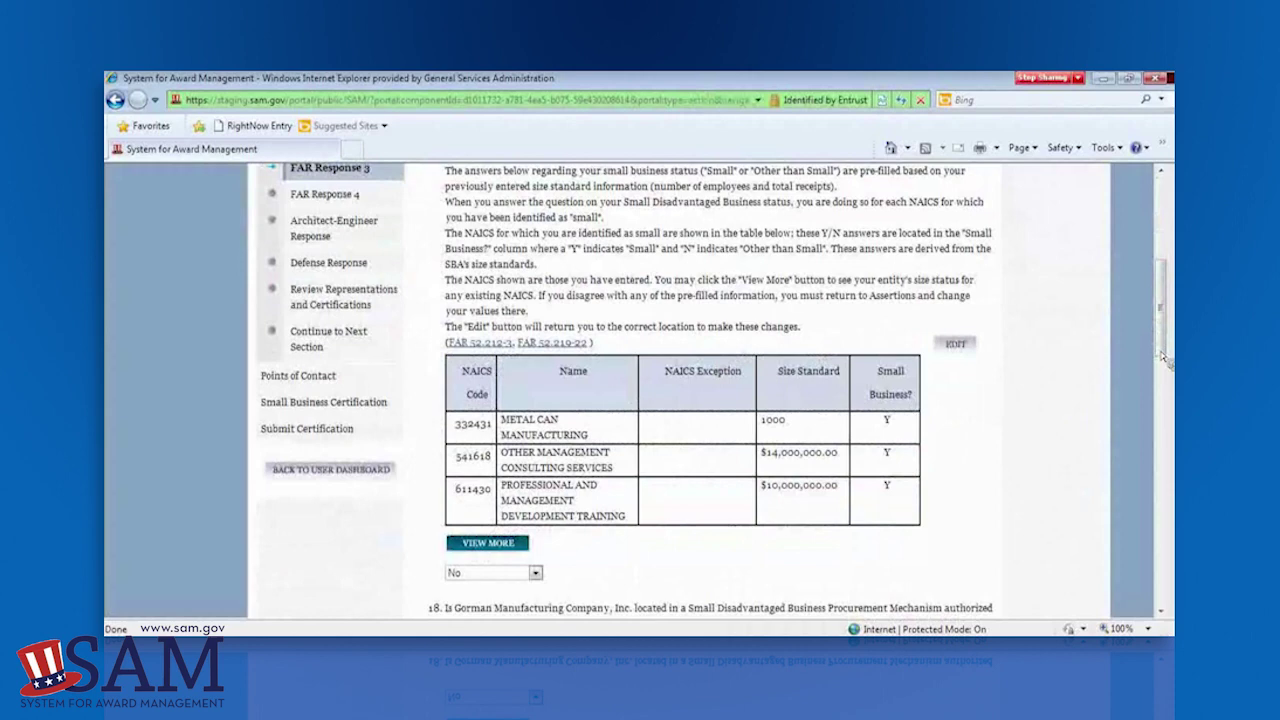
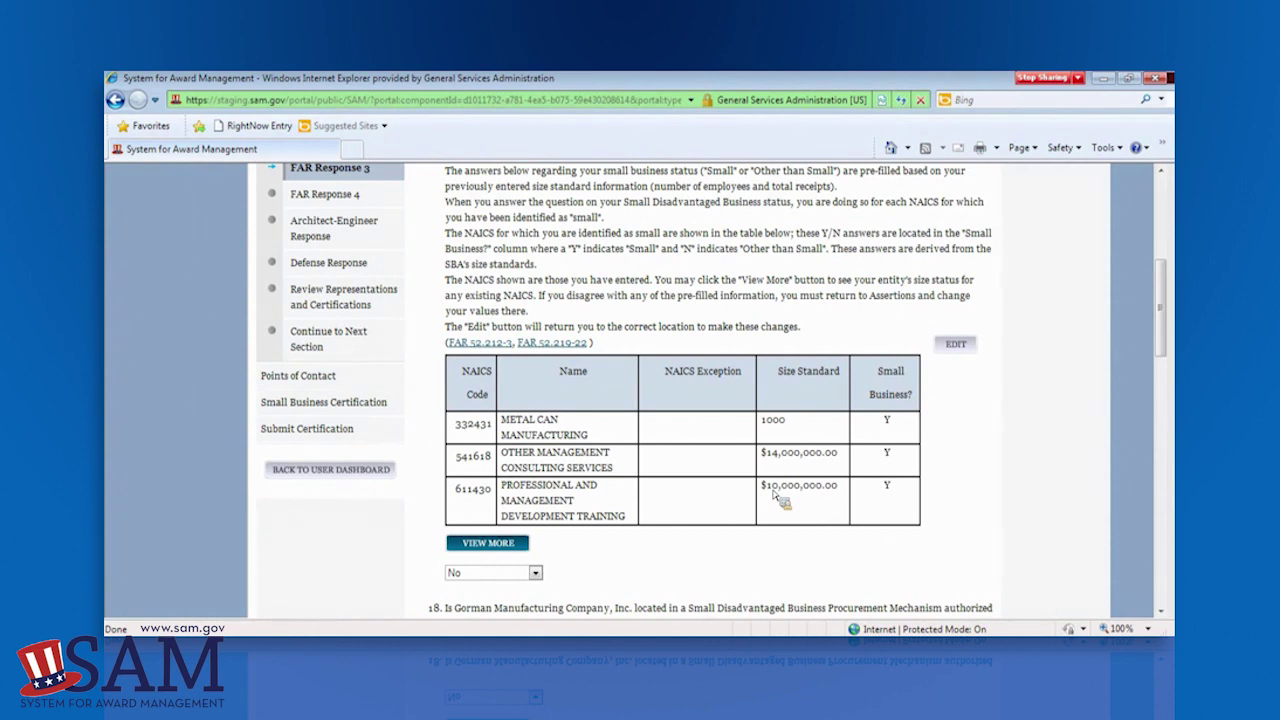
{"action": "left_click", "coordinate": [502, 549]}
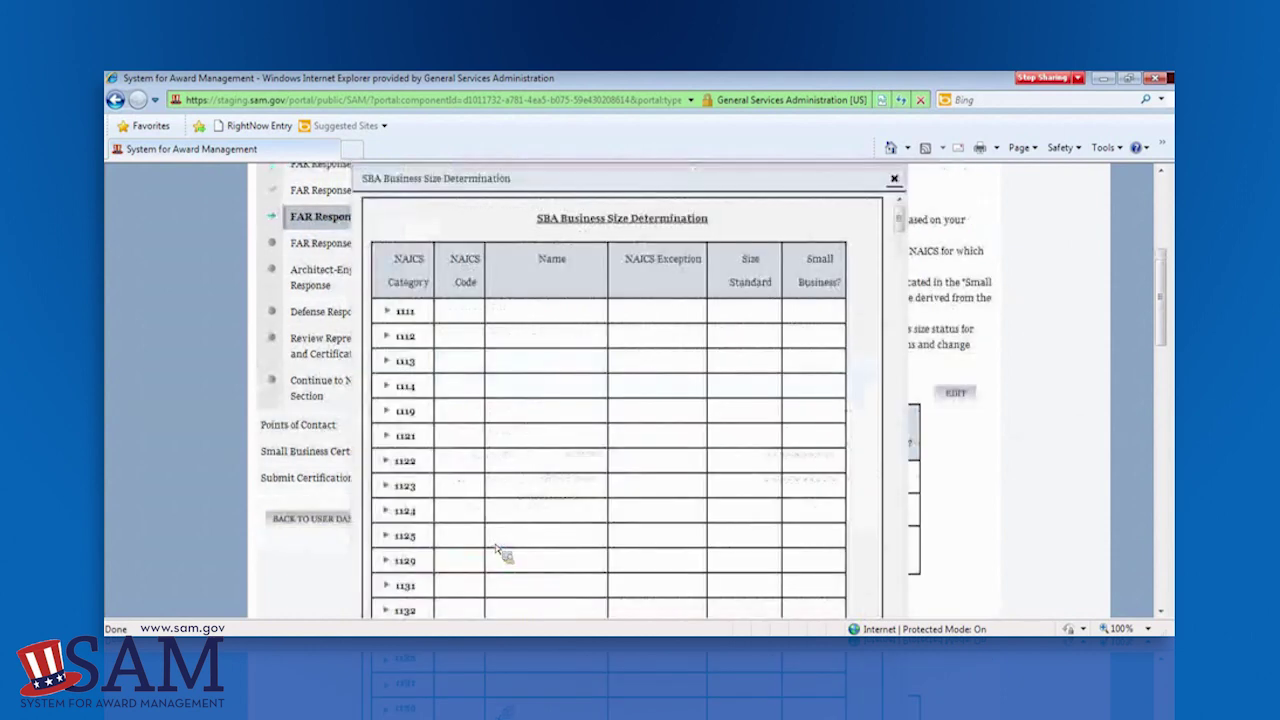
{"action": "left_click", "coordinate": [392, 364]}
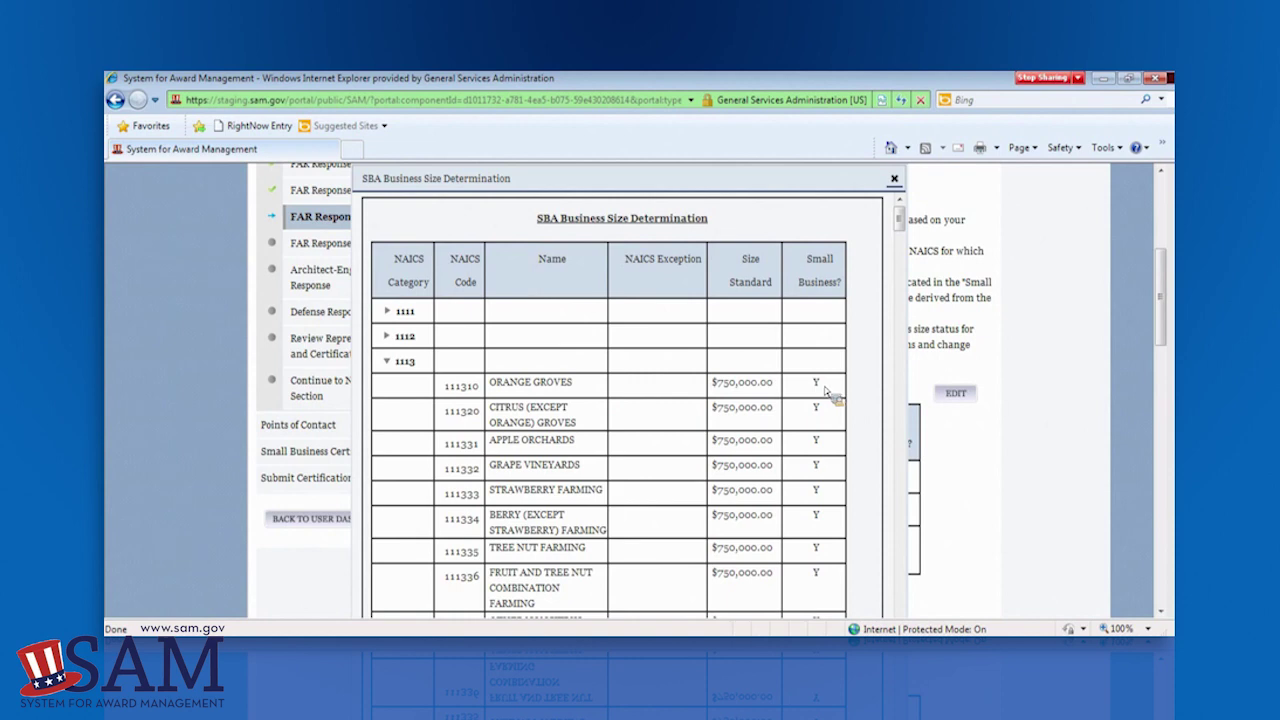
{"action": "left_click", "coordinate": [388, 337]}
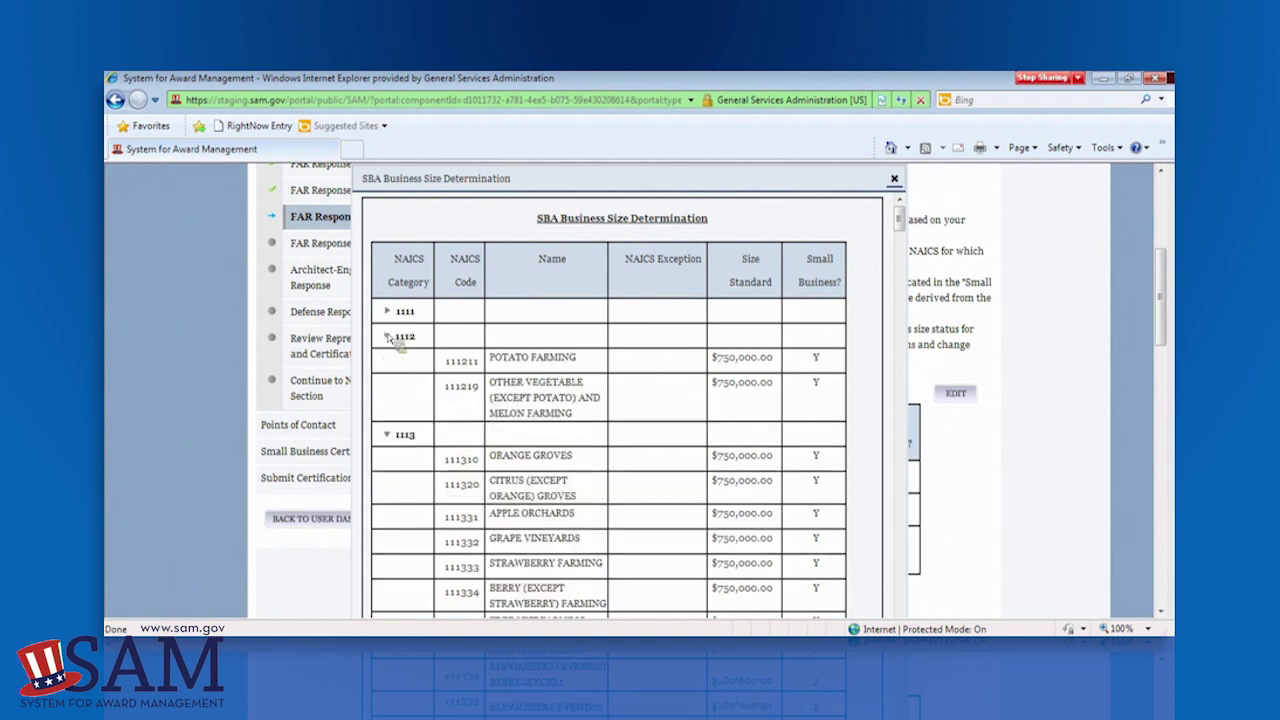
{"action": "left_click", "coordinate": [388, 337]}
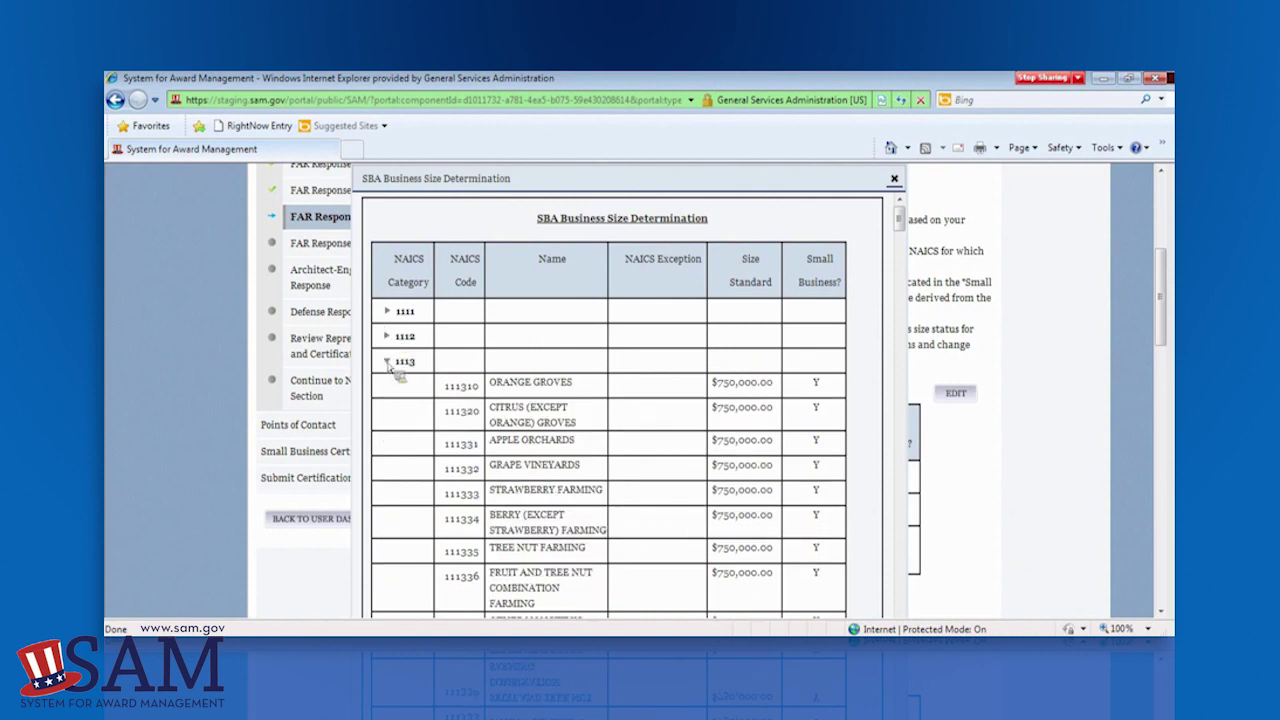
{"action": "left_click", "coordinate": [388, 362]}
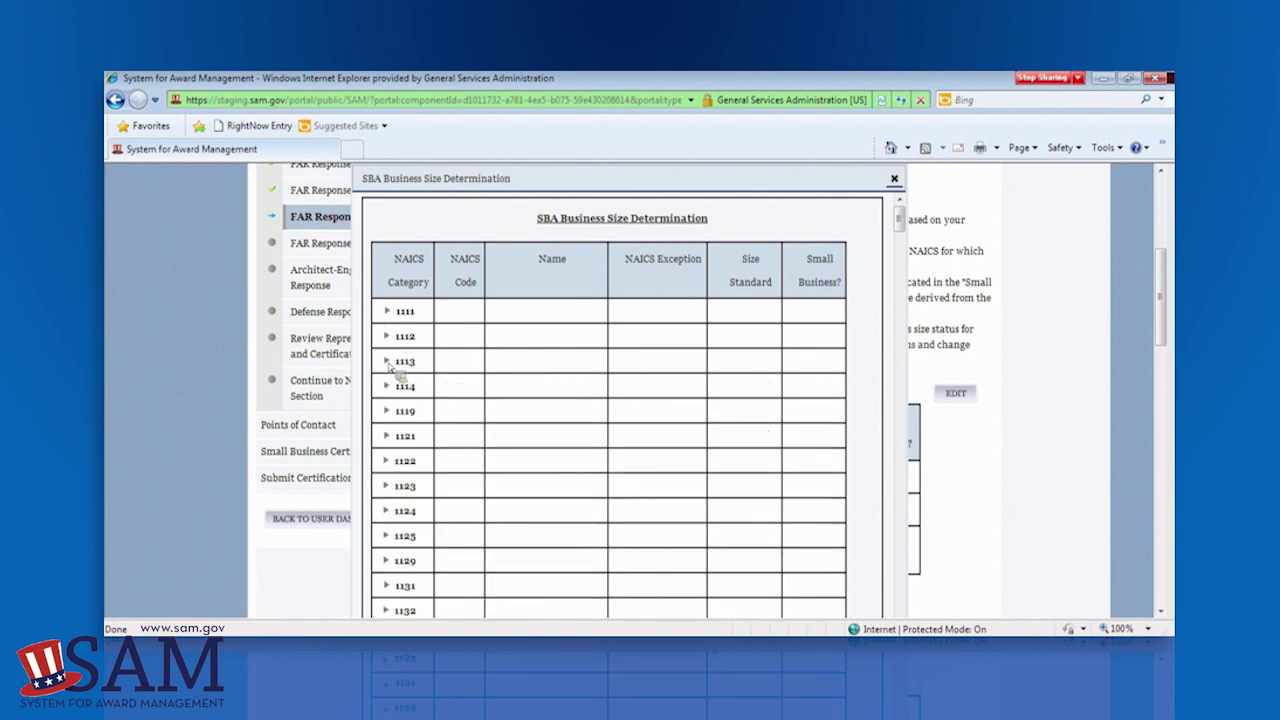
{"action": "left_click", "coordinate": [387, 461]}
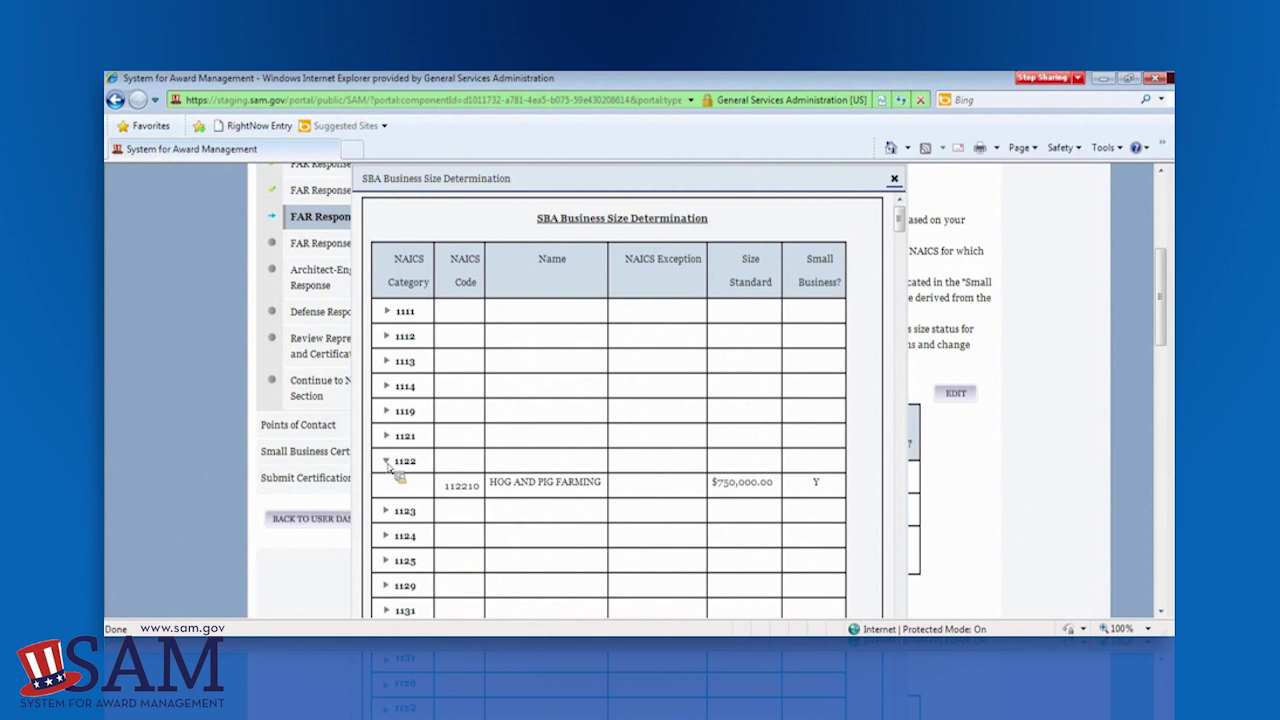
{"action": "left_click", "coordinate": [387, 462]}
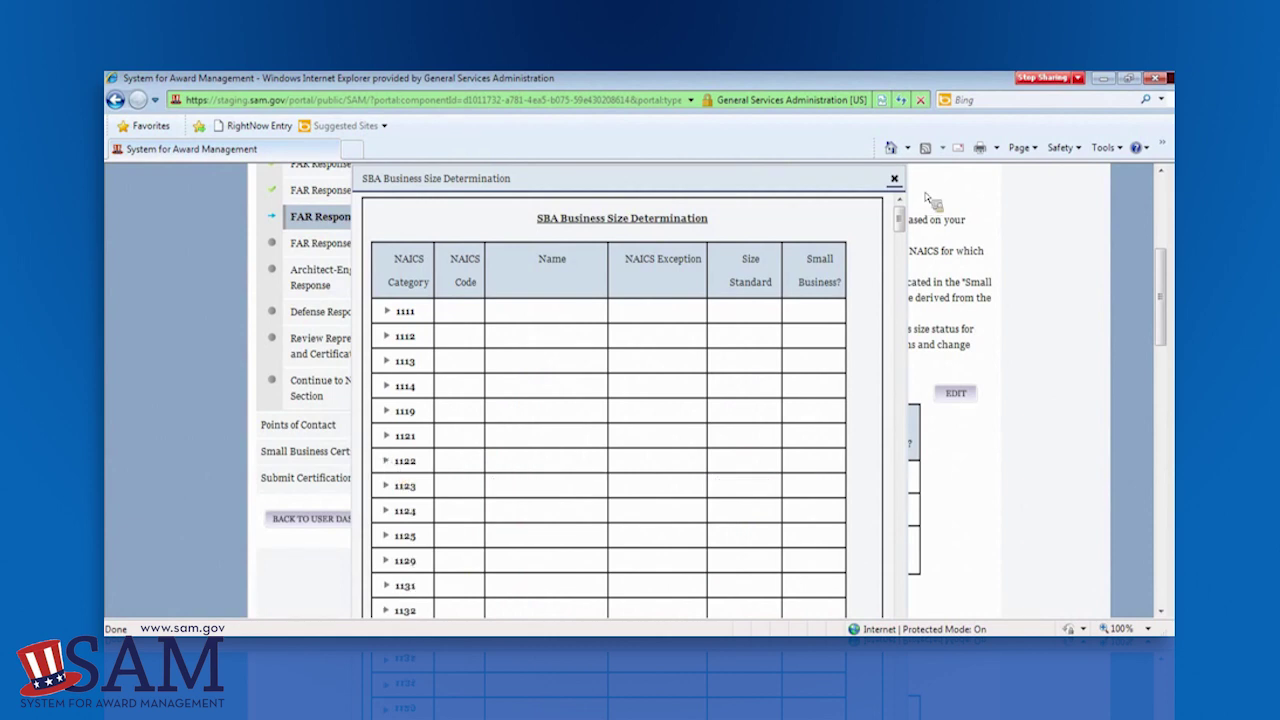
{"action": "left_click", "coordinate": [894, 180]}
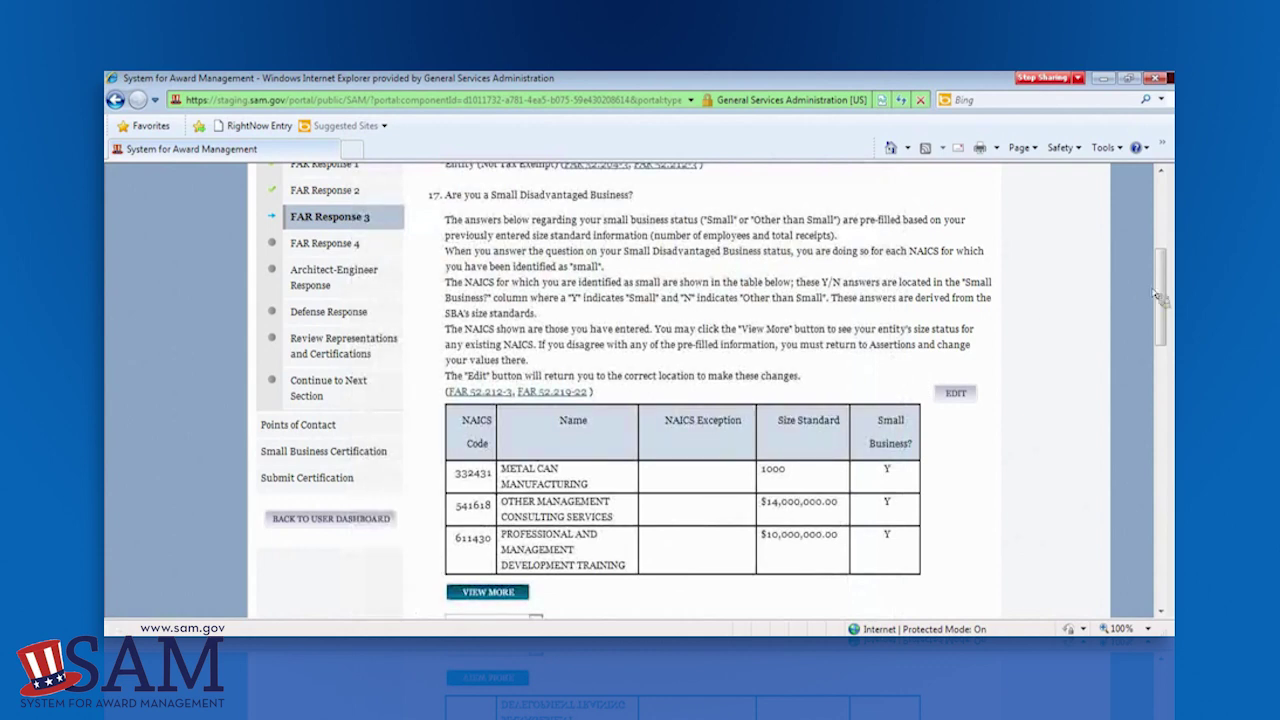
- Save the FAR Response 3 and FAR Response 4 pages with their existing answers
{"action": "left_click_drag", "start_coordinate": [1161, 296], "coordinate": [1157, 570]}
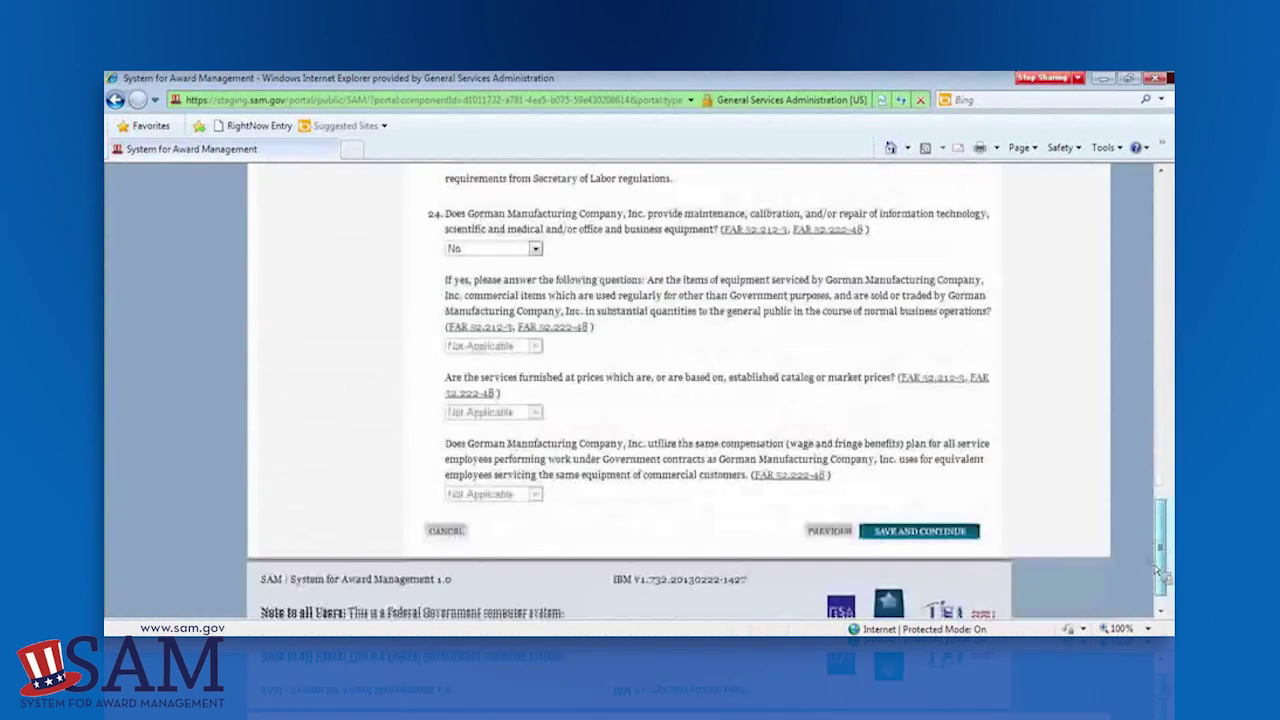
{"action": "left_click", "coordinate": [960, 532]}
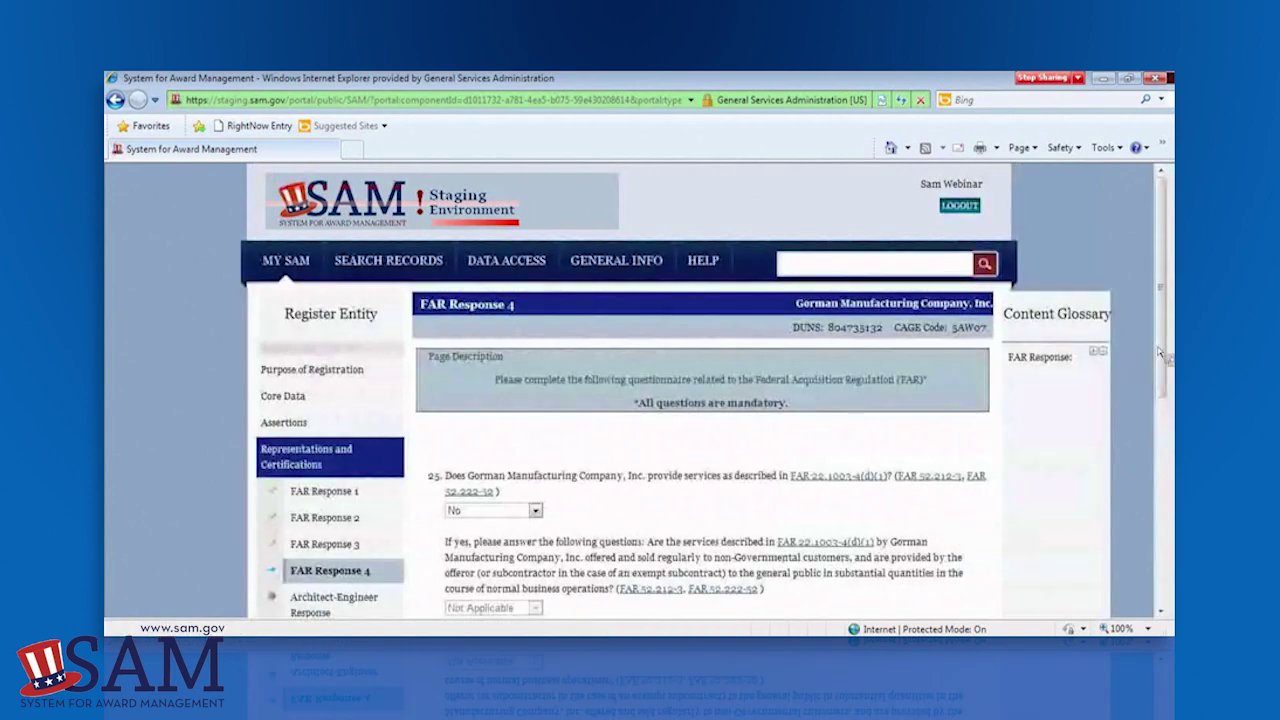
{"action": "left_click_drag", "start_coordinate": [1167, 354], "coordinate": [1146, 445]}
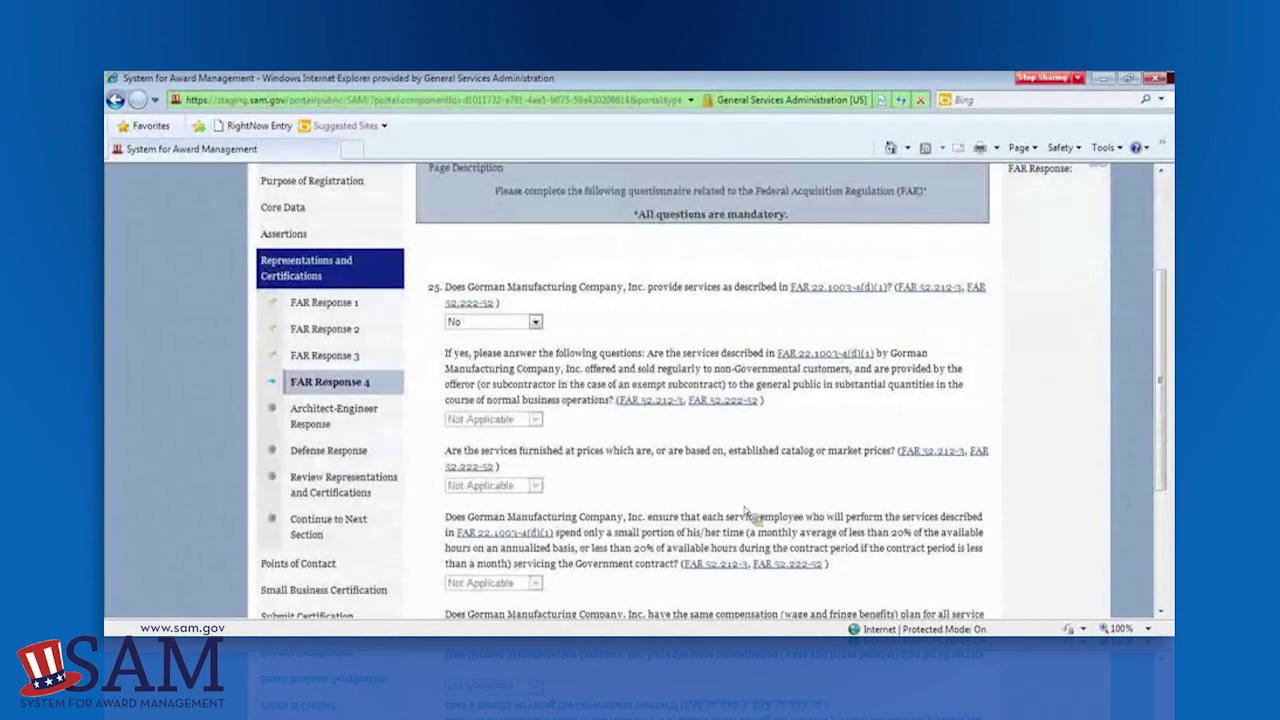
{"action": "left_click_drag", "start_coordinate": [1148, 505], "coordinate": [1148, 565]}
{"action": "left_click", "coordinate": [910, 537]}
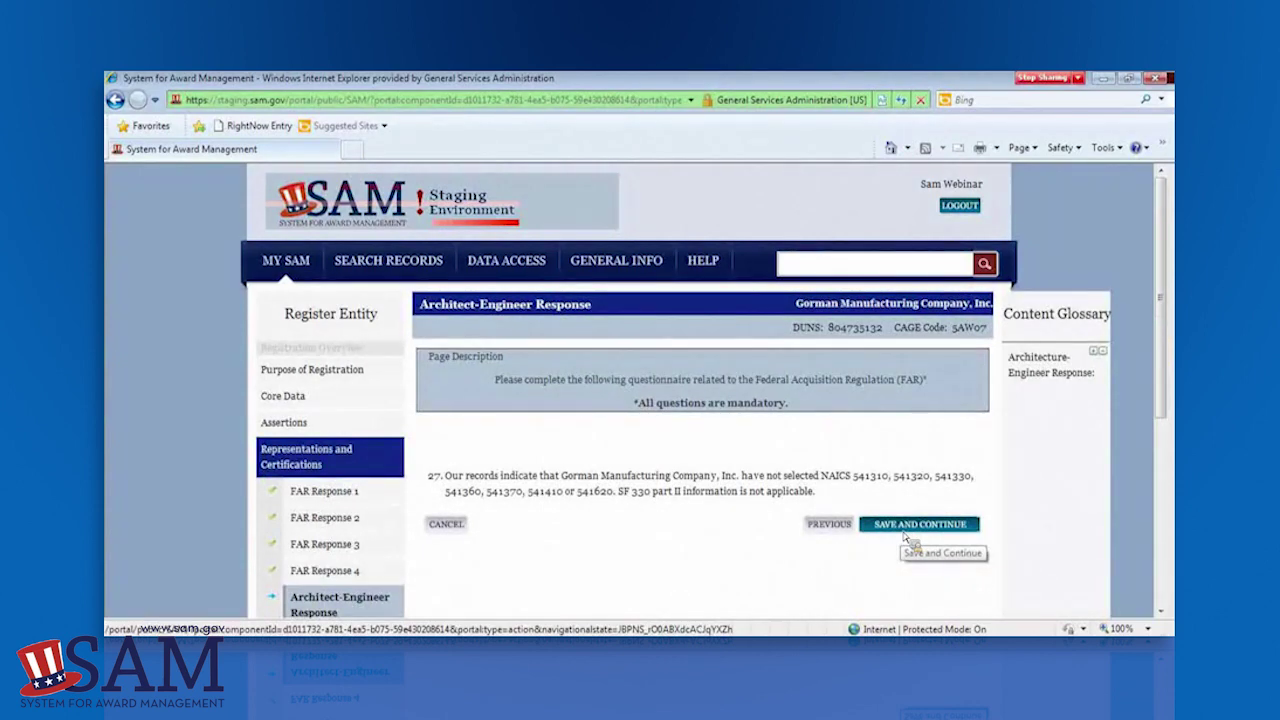
- Save the Architect-Engineer Response page, and review and save the Defense Response page with its existing answers
{"action": "left_click", "coordinate": [905, 536]}
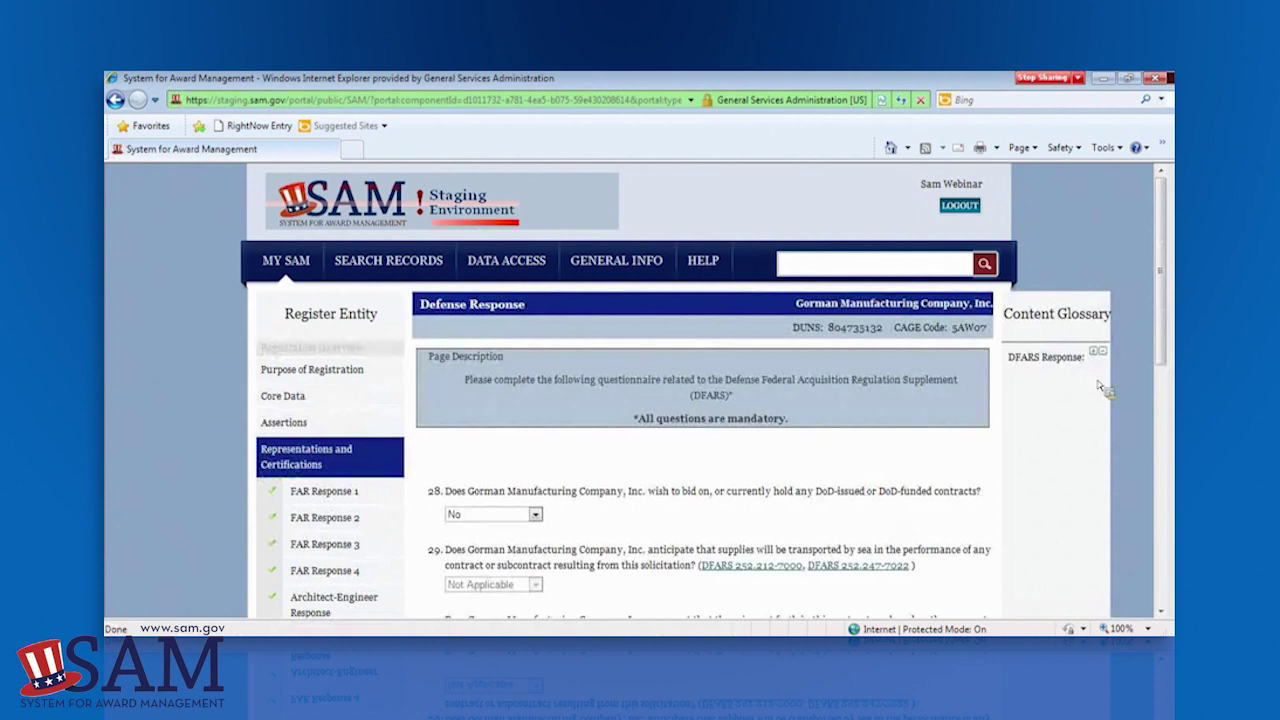
{"action": "left_click_drag", "start_coordinate": [1163, 350], "coordinate": [1160, 428]}
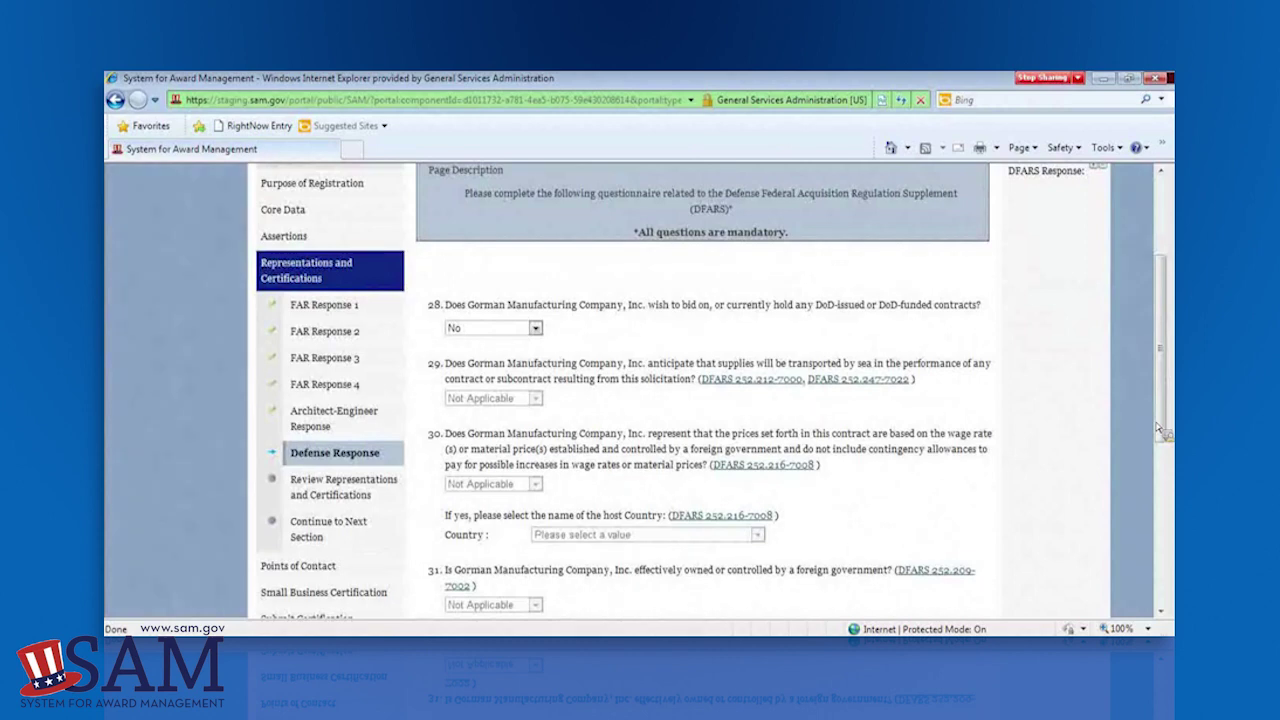
{"action": "left_click_drag", "start_coordinate": [1160, 428], "coordinate": [1166, 452]}
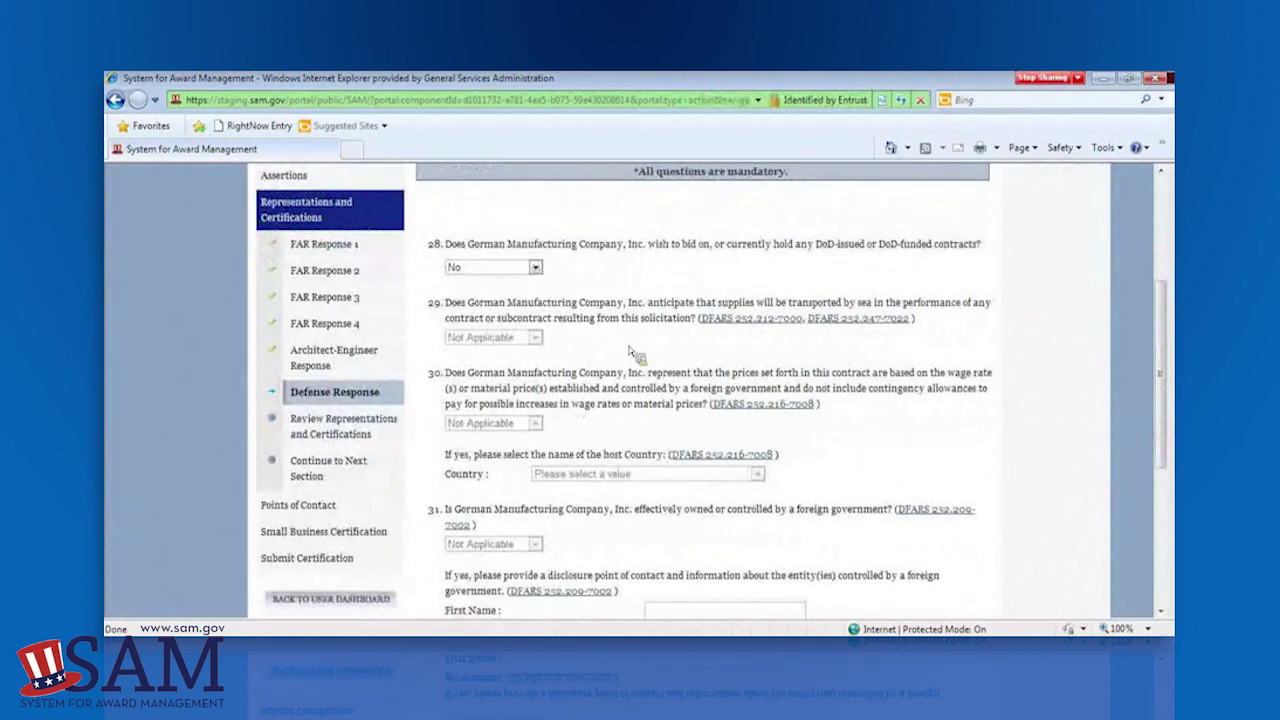
{"action": "left_click_drag", "start_coordinate": [1163, 438], "coordinate": [1168, 530]}
{"action": "left_click", "coordinate": [941, 591]}
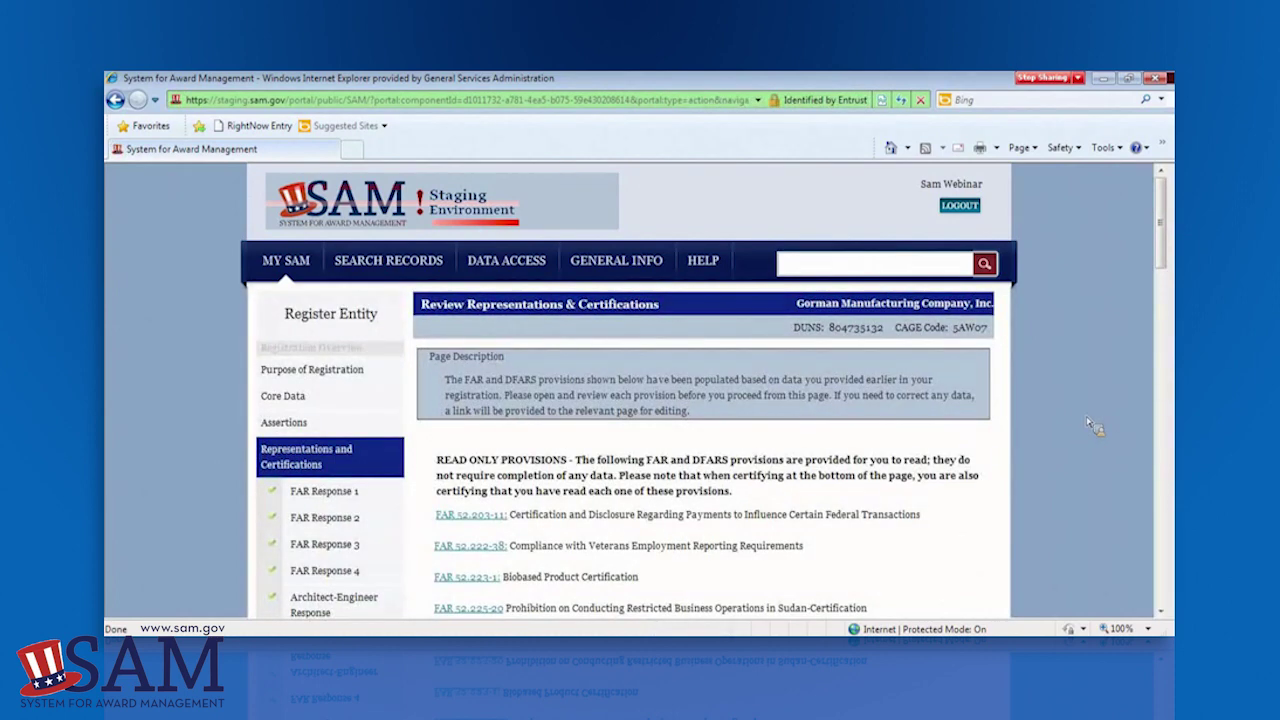
- Review the list of provisions, expanding and collapsing FAR 52.204-3 Taxpayer Identification and FAR 52.214-14 Place of Performance-Sealed Bidding
{"action": "left_click_drag", "start_coordinate": [1165, 207], "coordinate": [1170, 250]}
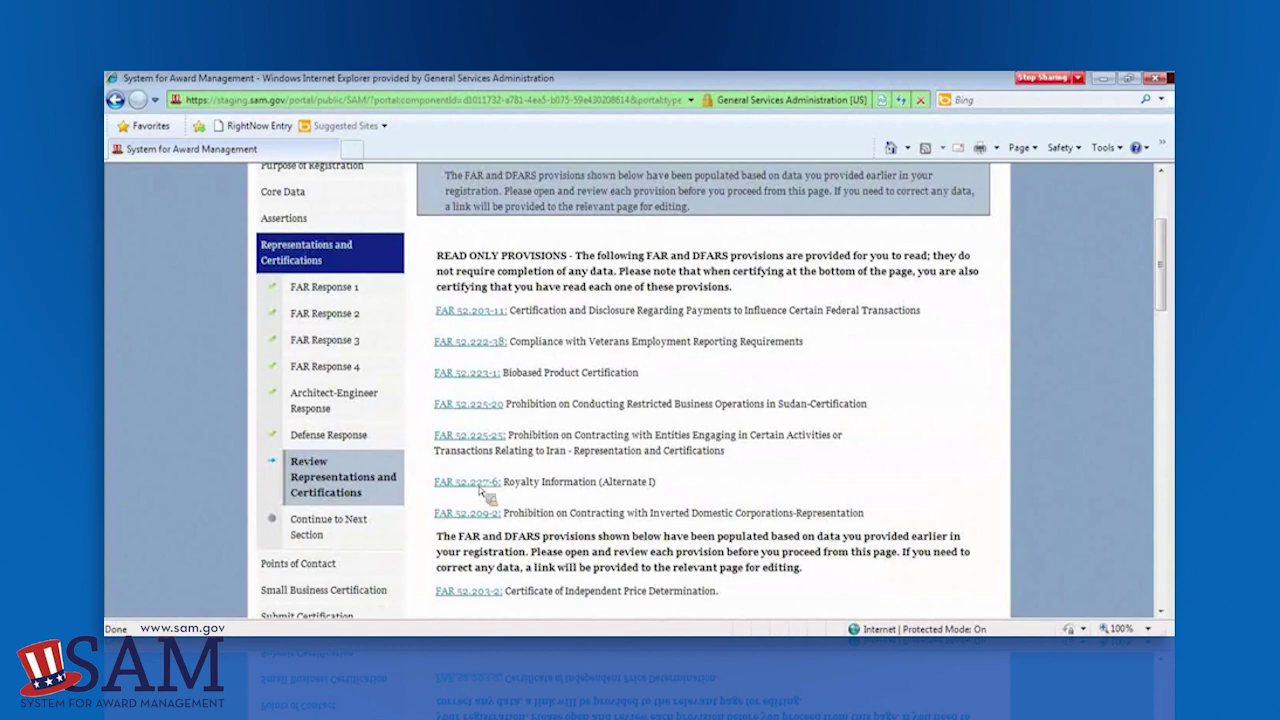
{"action": "left_click_drag", "start_coordinate": [1164, 250], "coordinate": [1171, 323]}
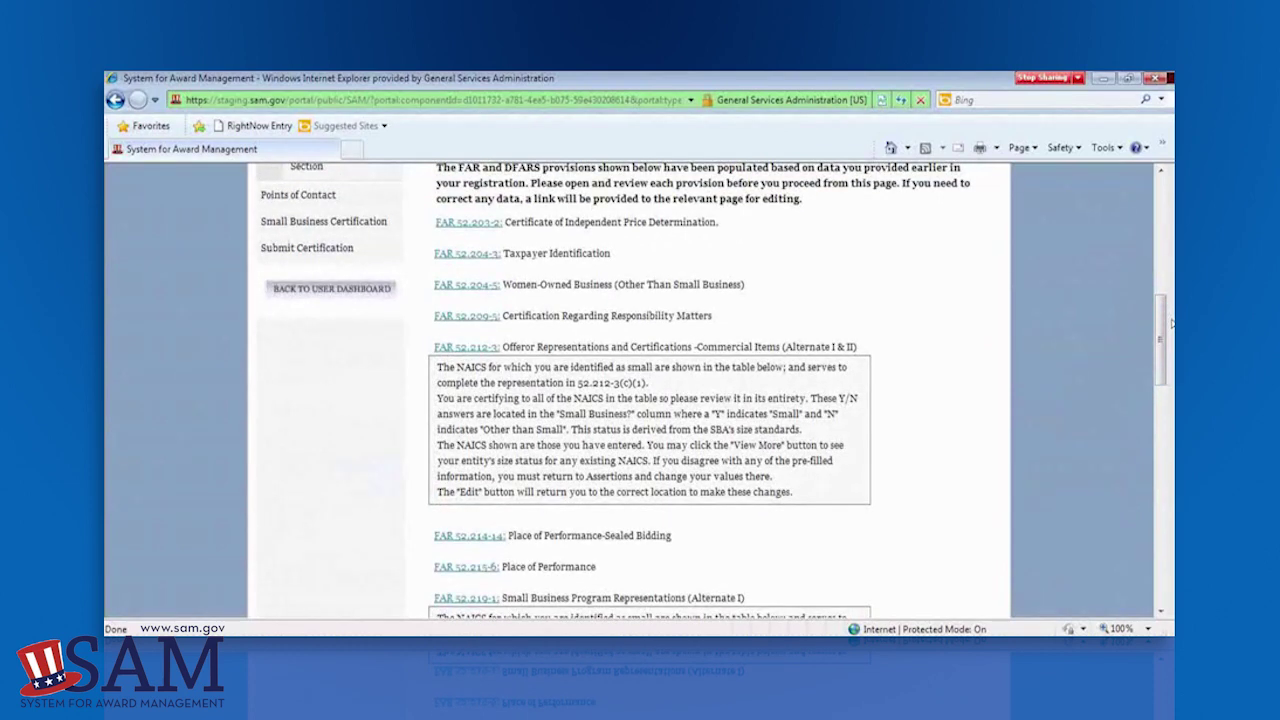
{"action": "left_click", "coordinate": [488, 255]}
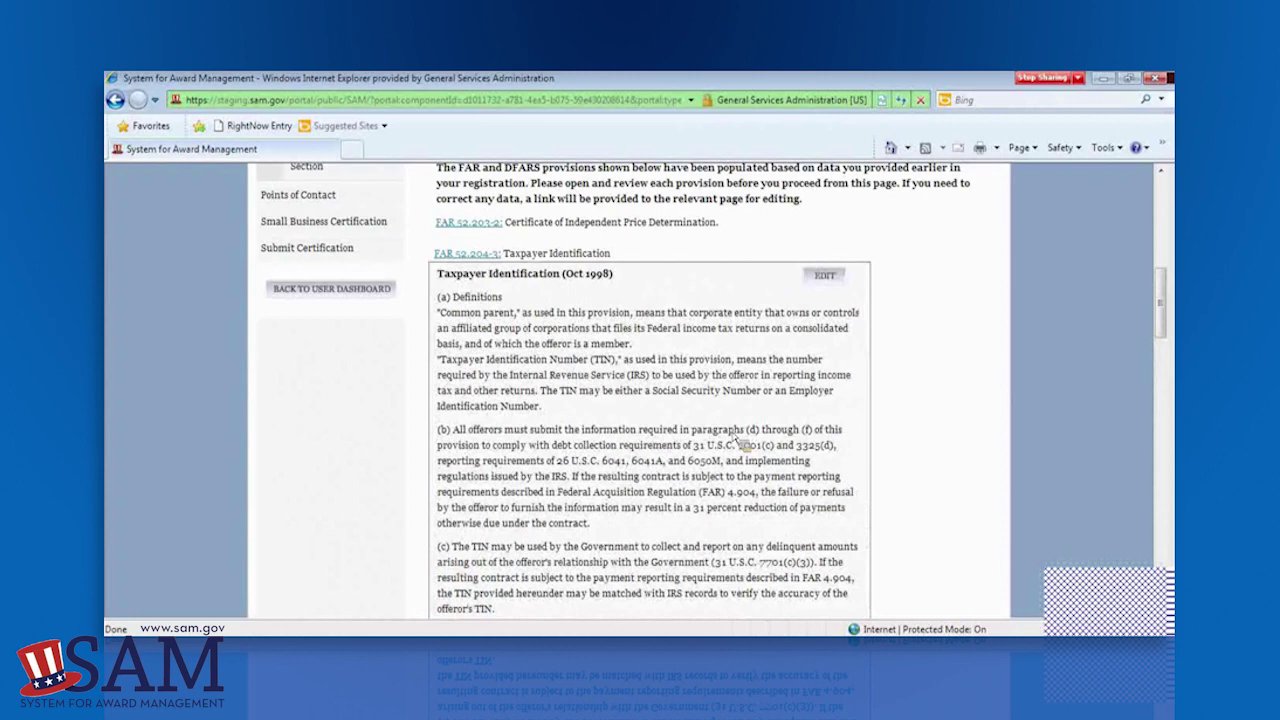
{"action": "left_click", "coordinate": [490, 256]}
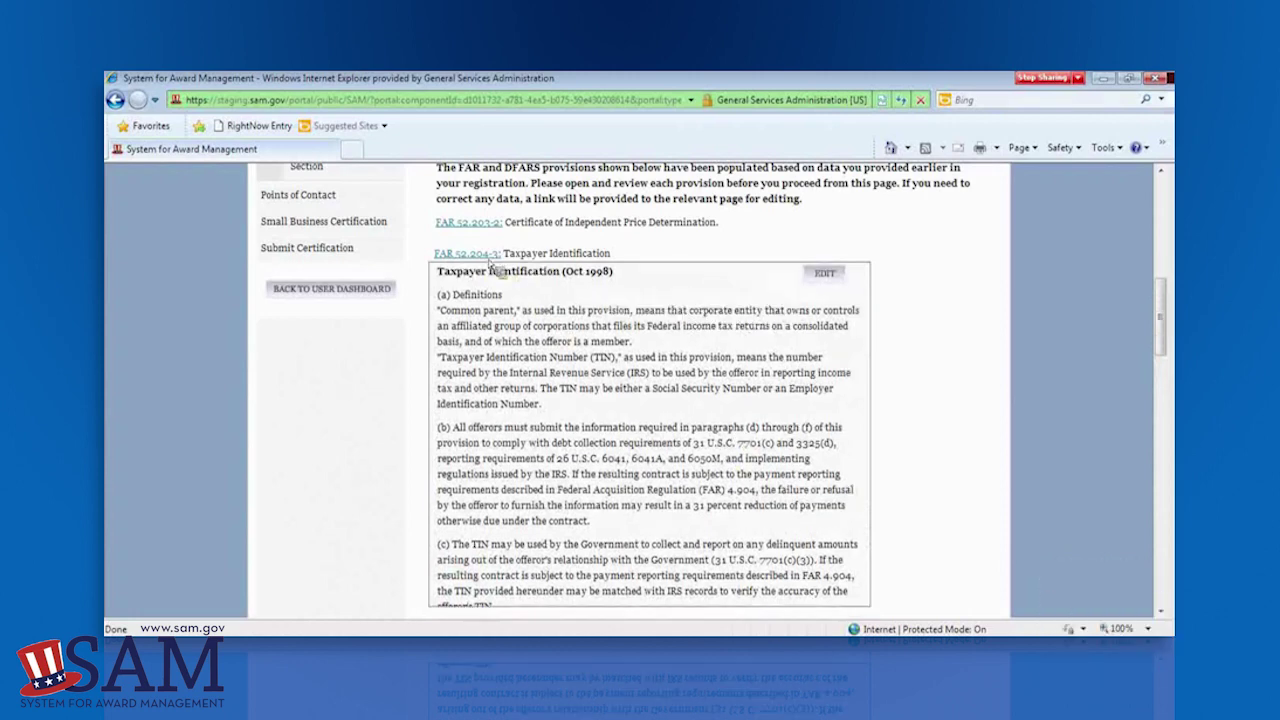
{"action": "left_click", "coordinate": [482, 537]}
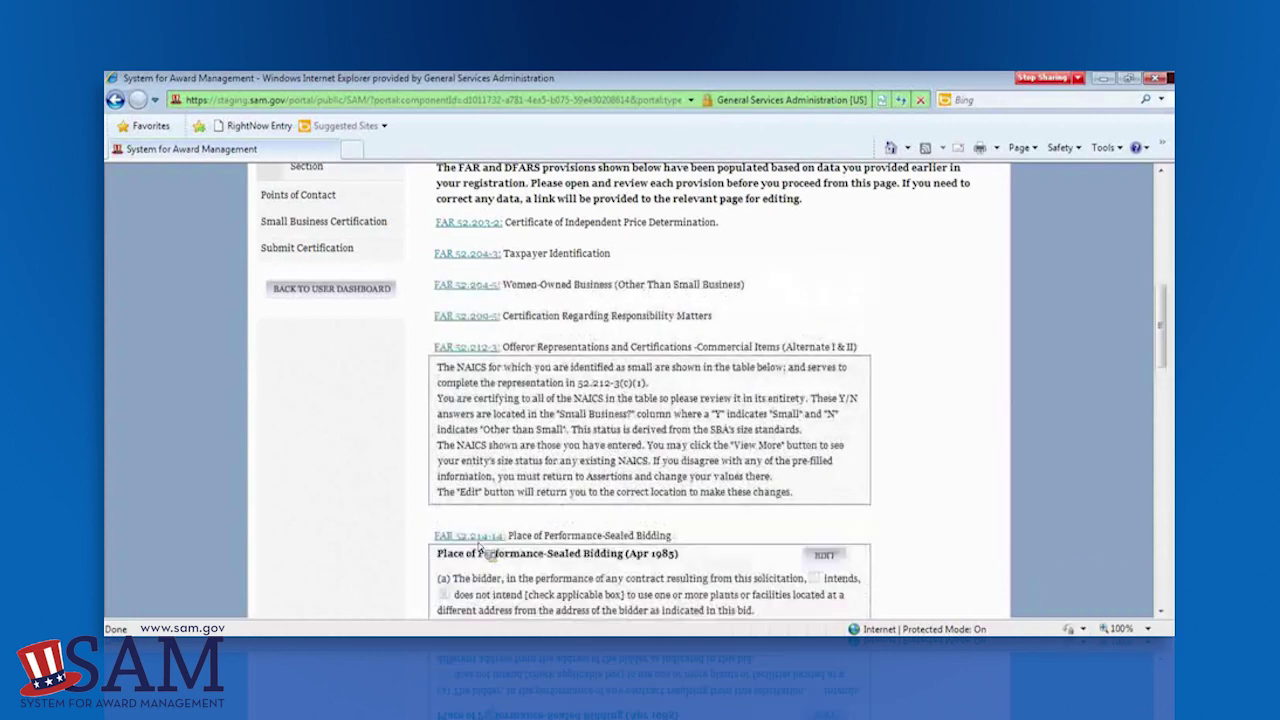
{"action": "left_click_drag", "start_coordinate": [1160, 312], "coordinate": [1165, 362]}
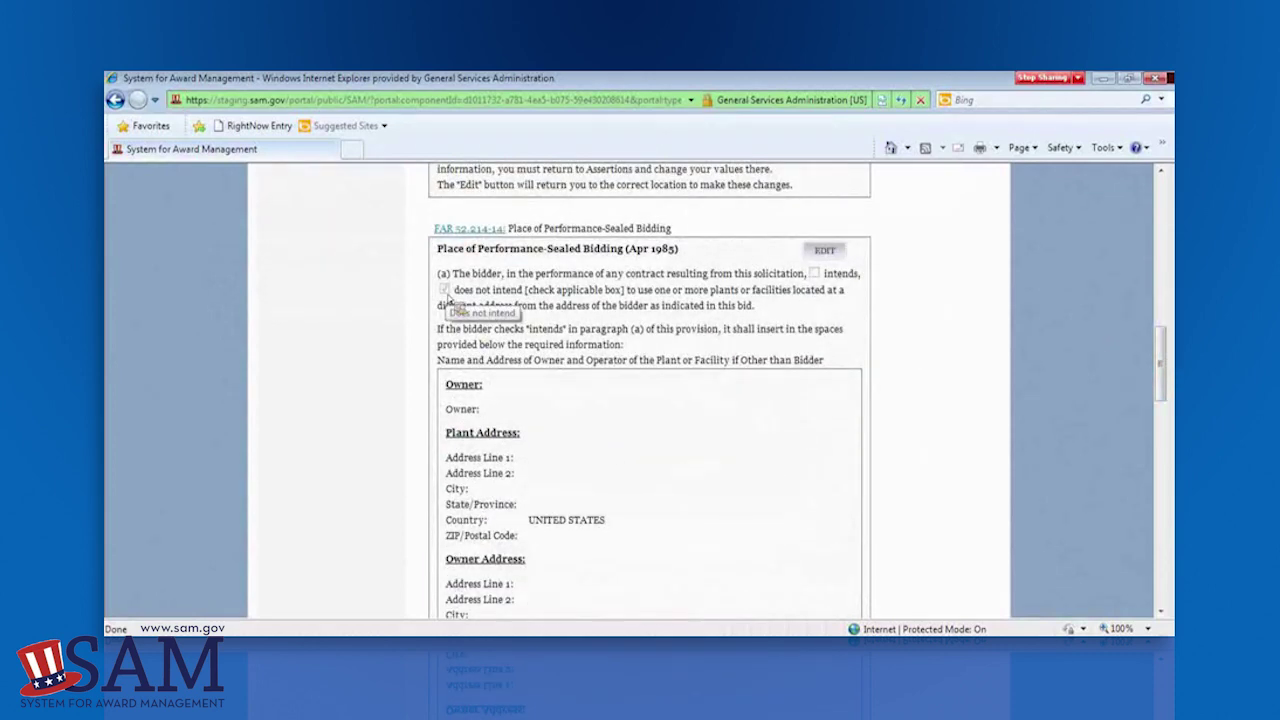
{"action": "left_click", "coordinate": [477, 230]}
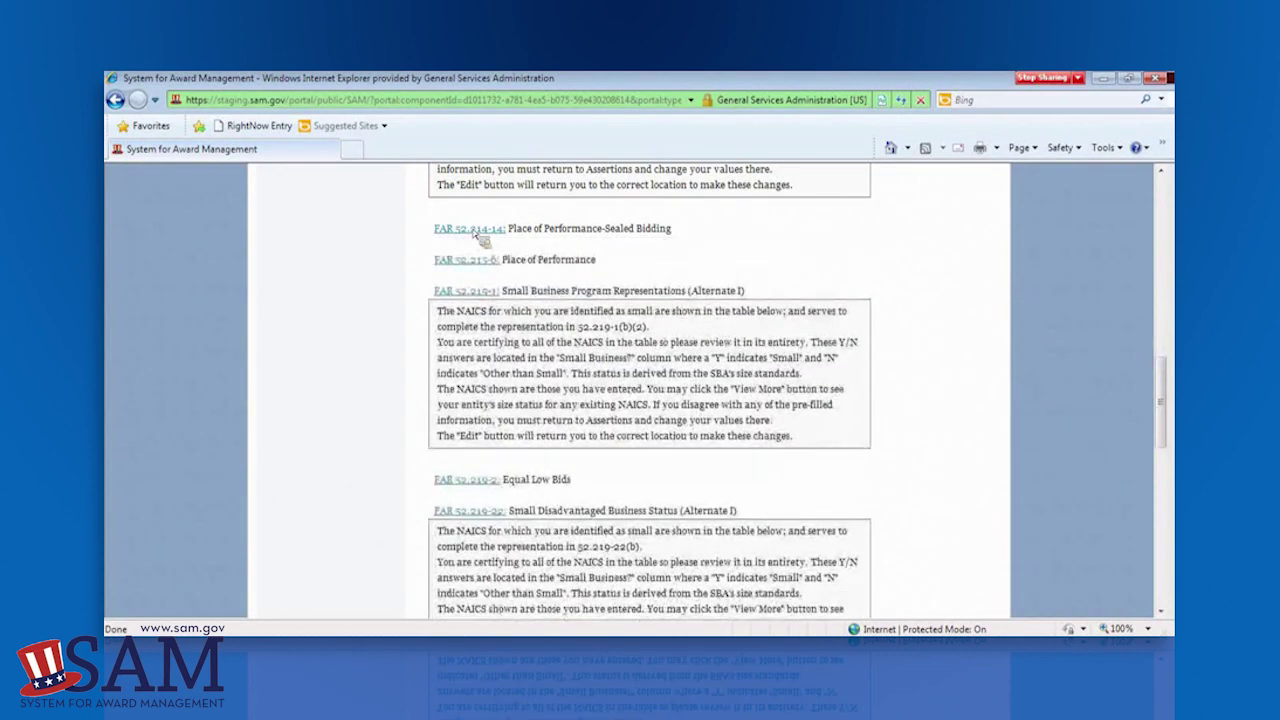
- Expand FAR 52.219-1 Small Business Program Representations, examine its NAICS table and representations, and collapse it
{"action": "left_click", "coordinate": [478, 292]}
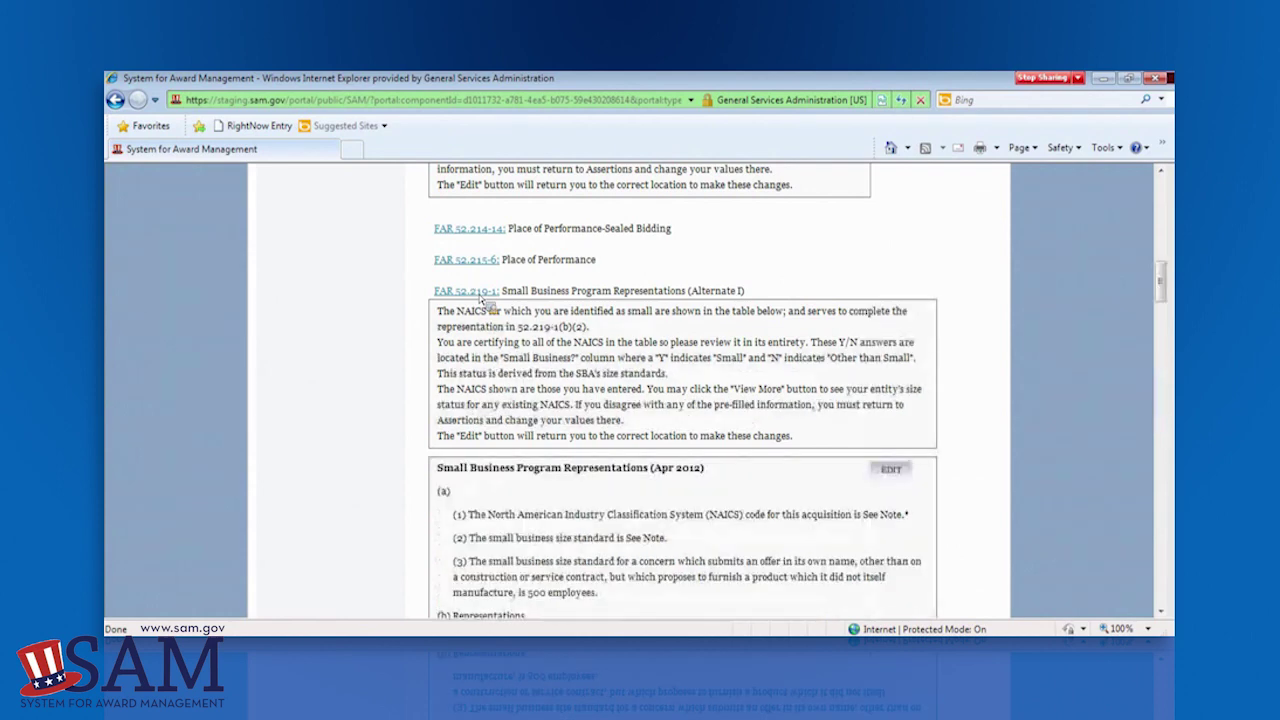
{"action": "left_click_drag", "start_coordinate": [1160, 276], "coordinate": [1165, 318]}
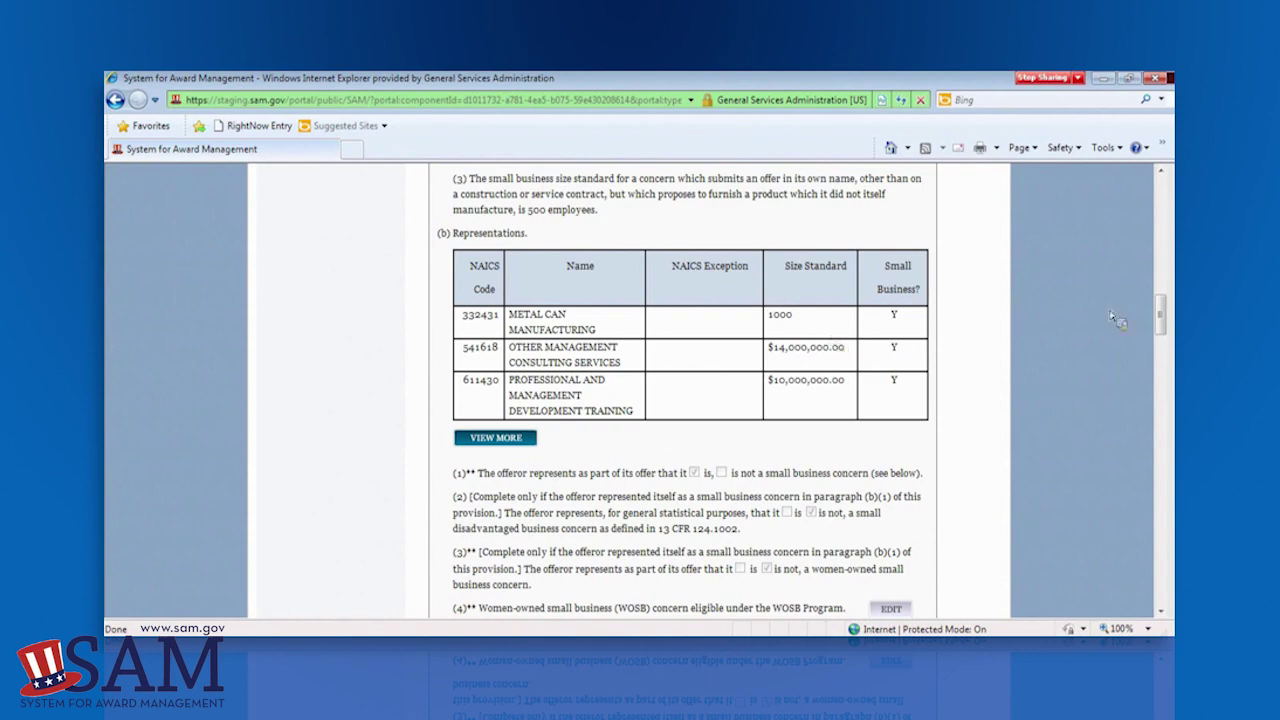
{"action": "mouse_move", "coordinate": [1161, 308]}
{"action": "left_mouse_down"}
{"action": "mouse_move", "coordinate": [1167, 372]}
{"action": "mouse_move", "coordinate": [1163, 278]}
{"action": "mouse_move", "coordinate": [1163, 290]}
{"action": "left_mouse_up"}
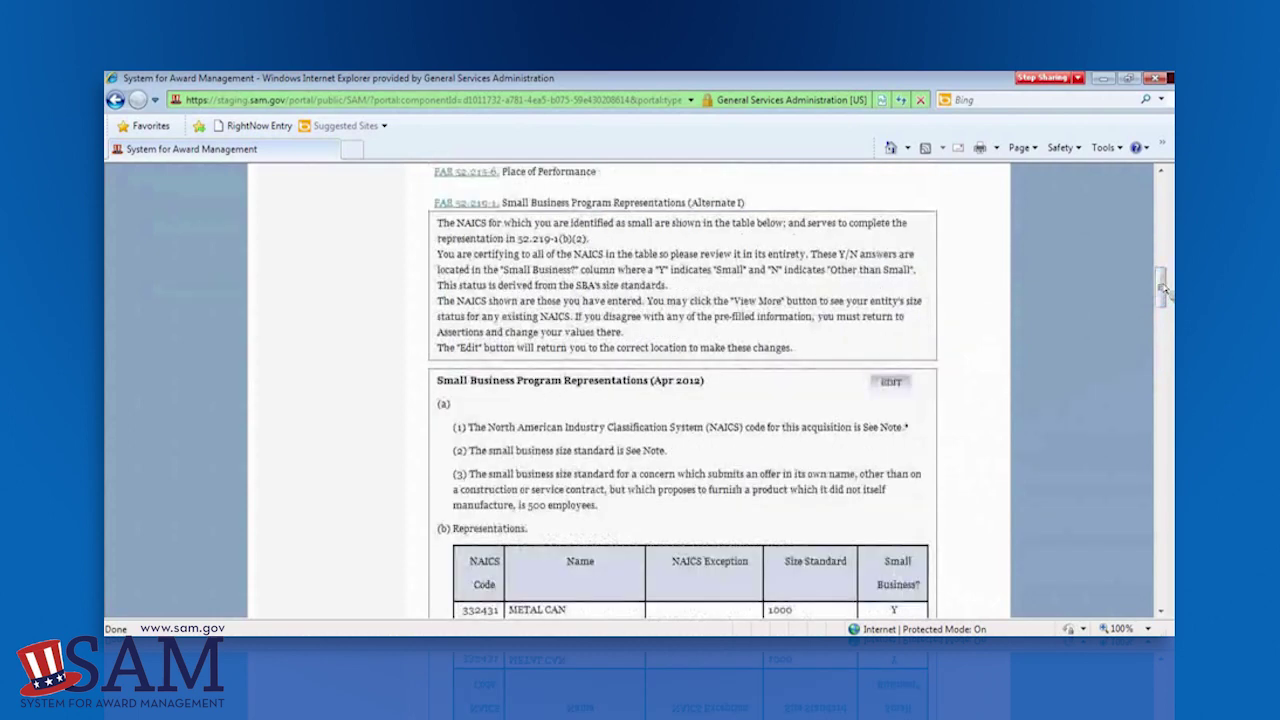
{"action": "left_click", "coordinate": [480, 207]}
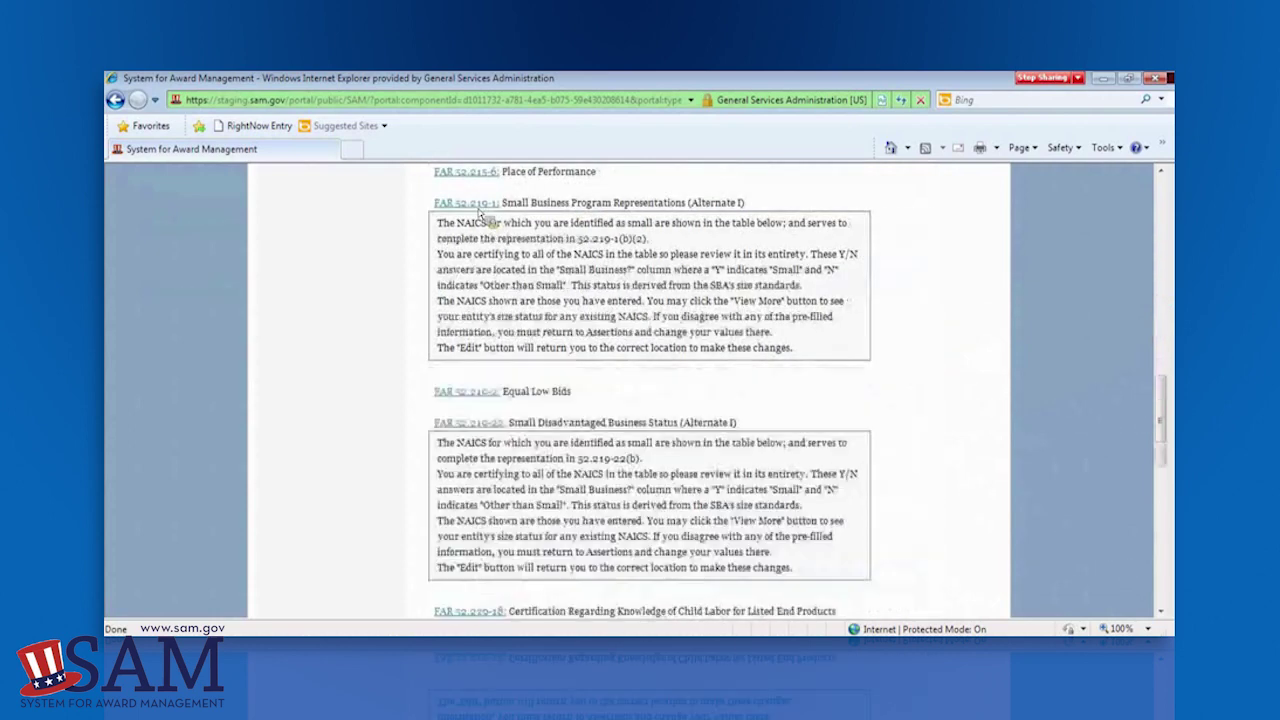
- Certify that all FAR and DFARS provisions have been read and are accurate, and save the Representations and Certifications review
{"action": "left_click_drag", "start_coordinate": [1168, 395], "coordinate": [1168, 525]}
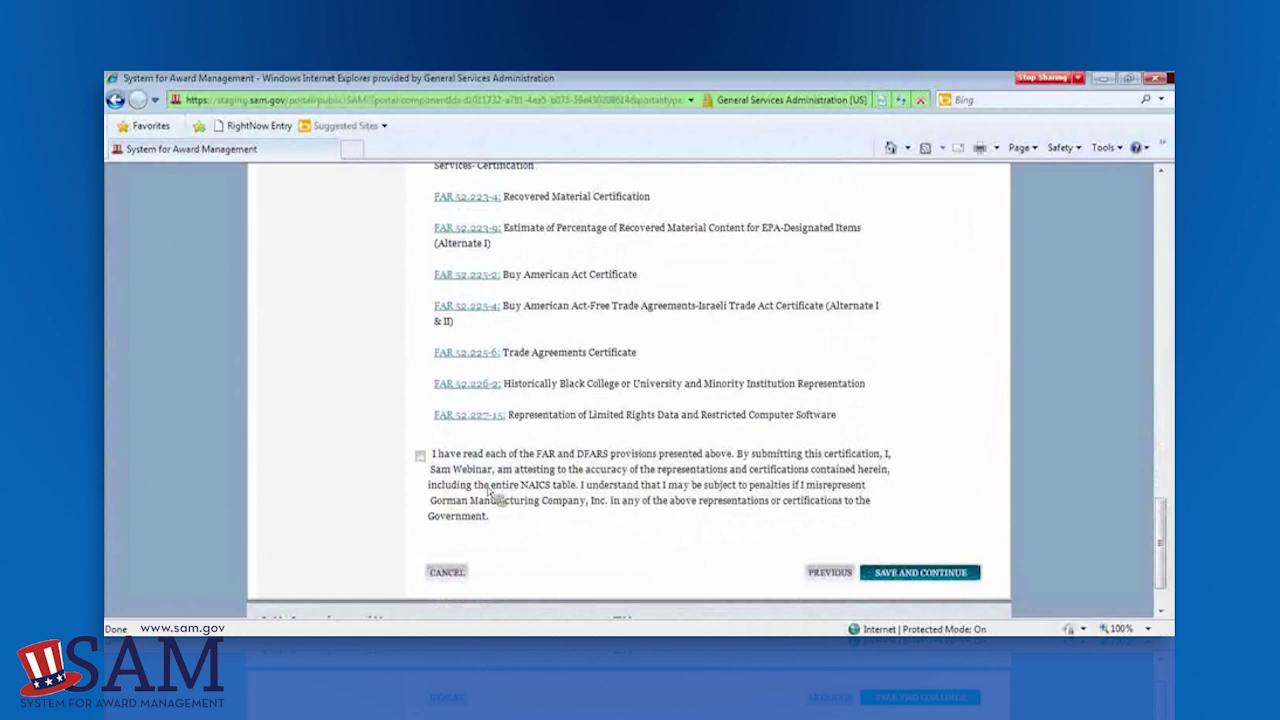
{"action": "left_click", "coordinate": [421, 456]}
{"action": "left_click", "coordinate": [923, 577]}
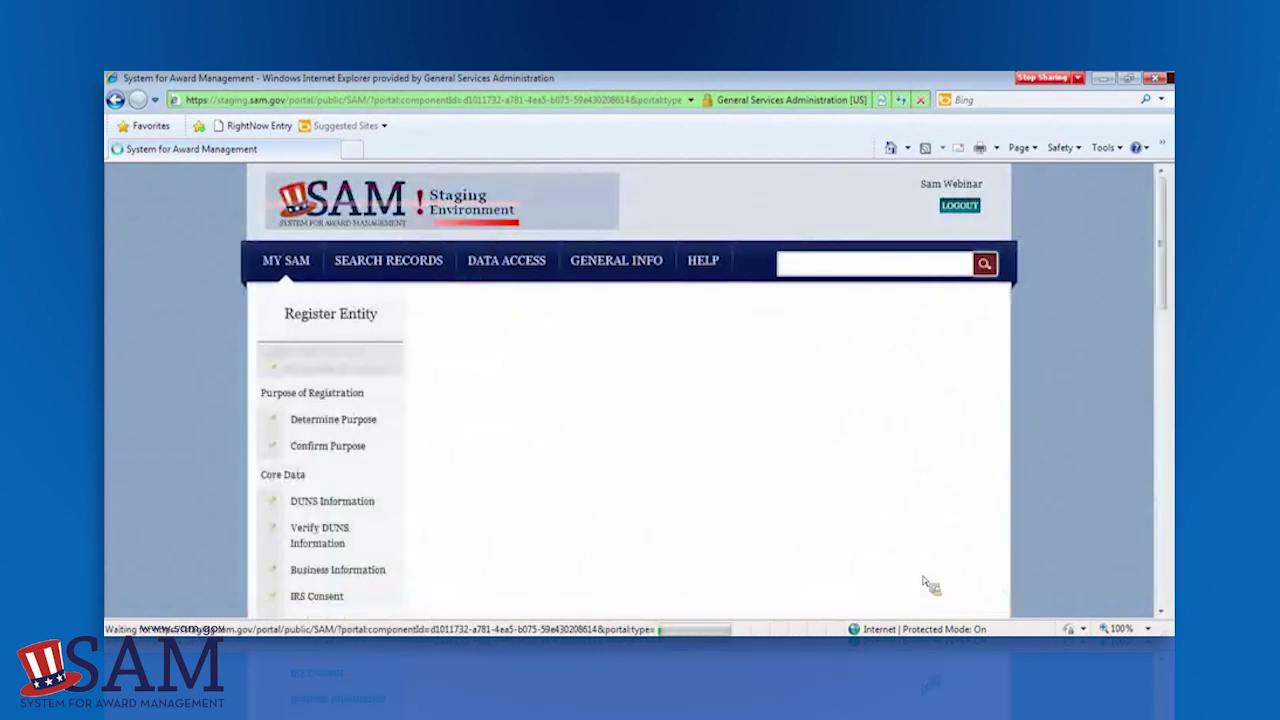
- Choose Yes for completing the POC information at this time and proceed to the Points of Contact section
{"action": "mouse_move", "coordinate": [1163, 289]}
{"action": "left_mouse_down"}
{"action": "mouse_move", "coordinate": [1160, 568]}
{"action": "mouse_move", "coordinate": [1160, 311]}
{"action": "left_mouse_up"}
{"action": "left_click", "coordinate": [766, 340]}
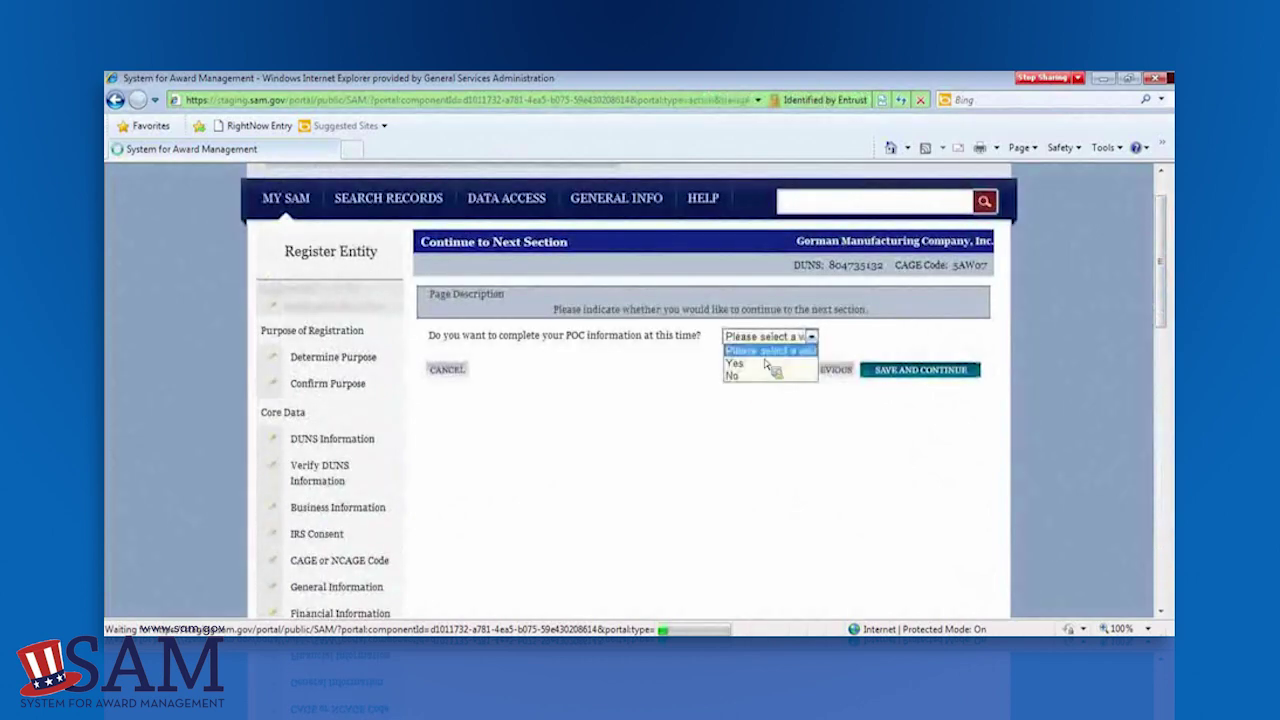
{"action": "left_click", "coordinate": [756, 366]}
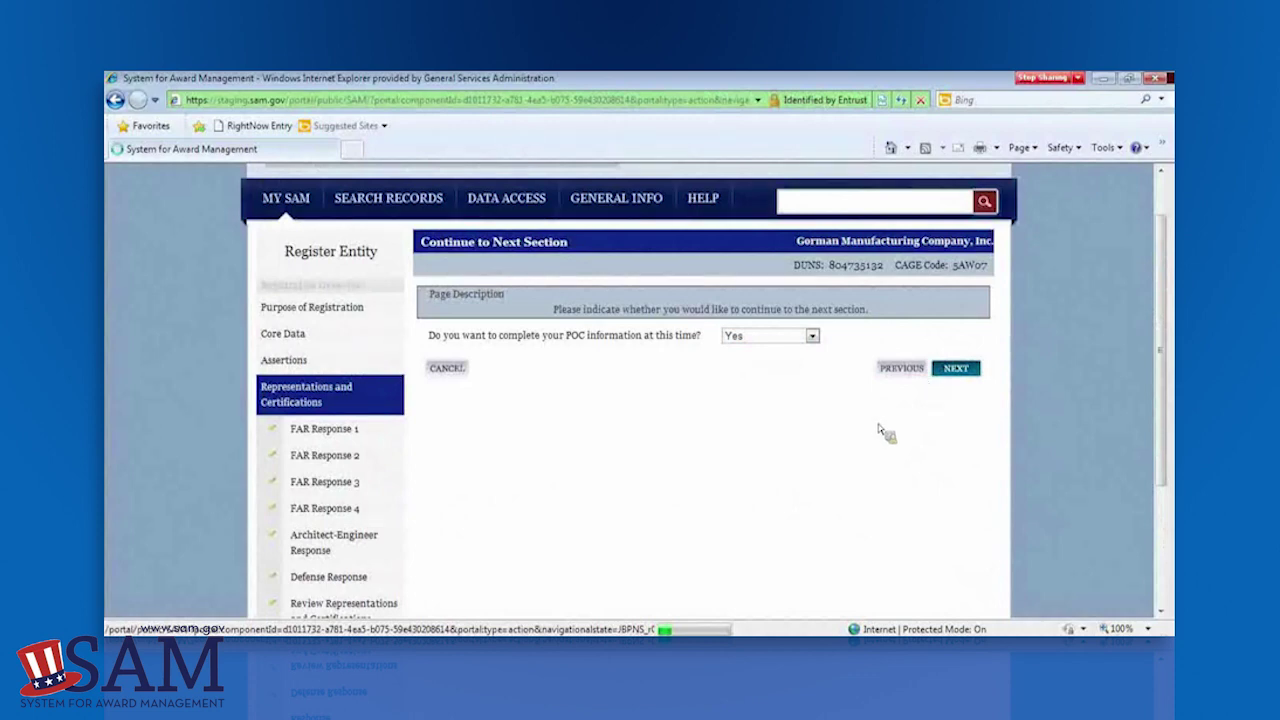
{"action": "left_click", "coordinate": [970, 376]}
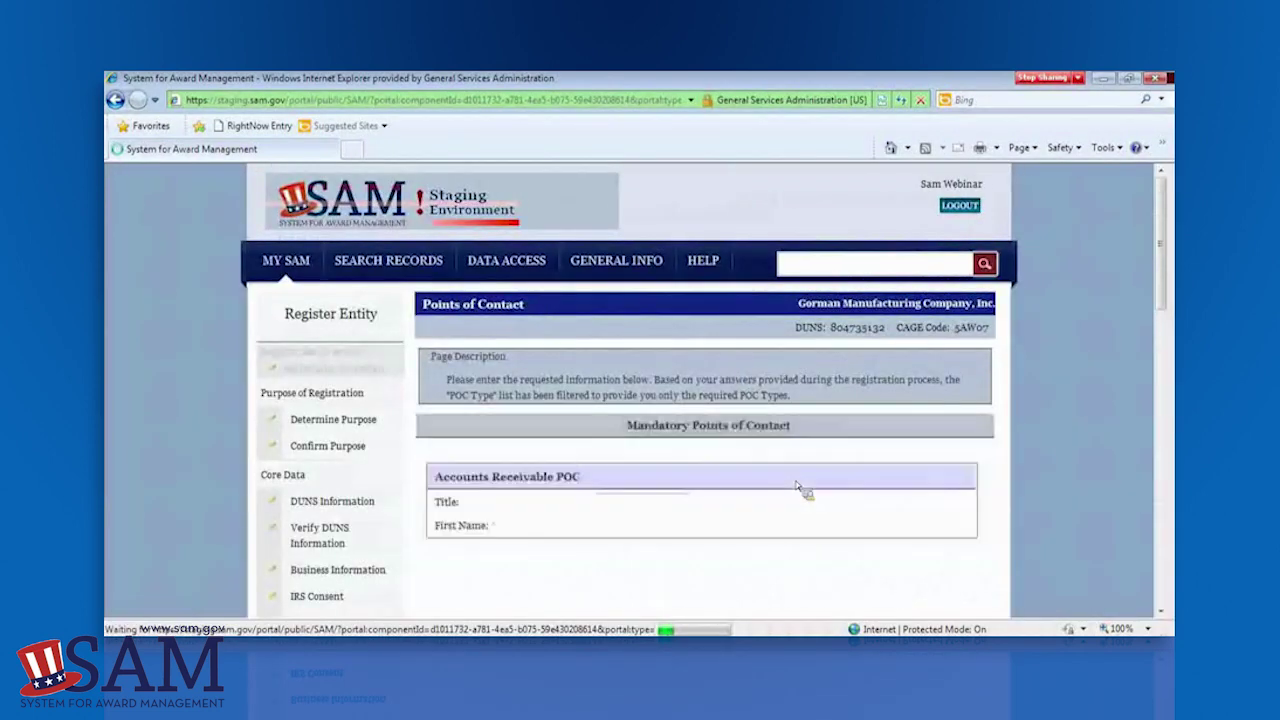
- Review the mandatory Points of Contact from the Accounts Receivable POC through the Government Business POC
{"action": "left_click_drag", "start_coordinate": [1160, 288], "coordinate": [1162, 306]}
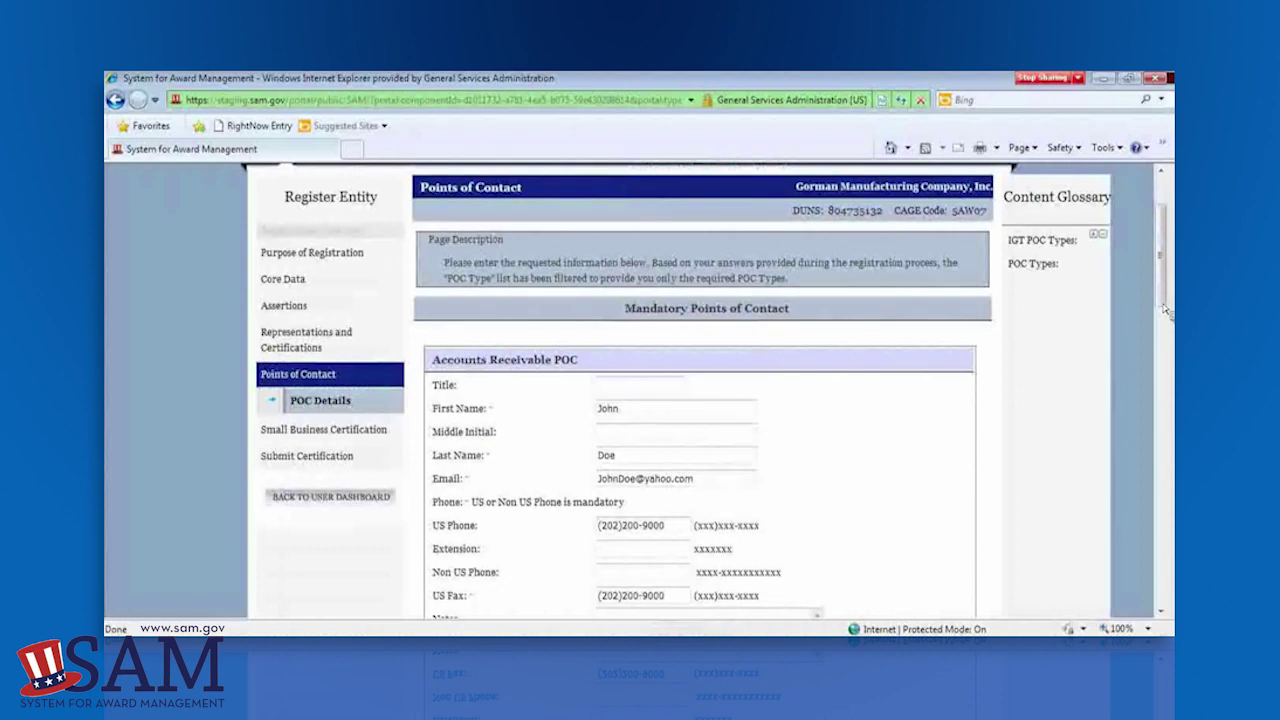
{"action": "left_click_drag", "start_coordinate": [1163, 310], "coordinate": [1161, 340]}
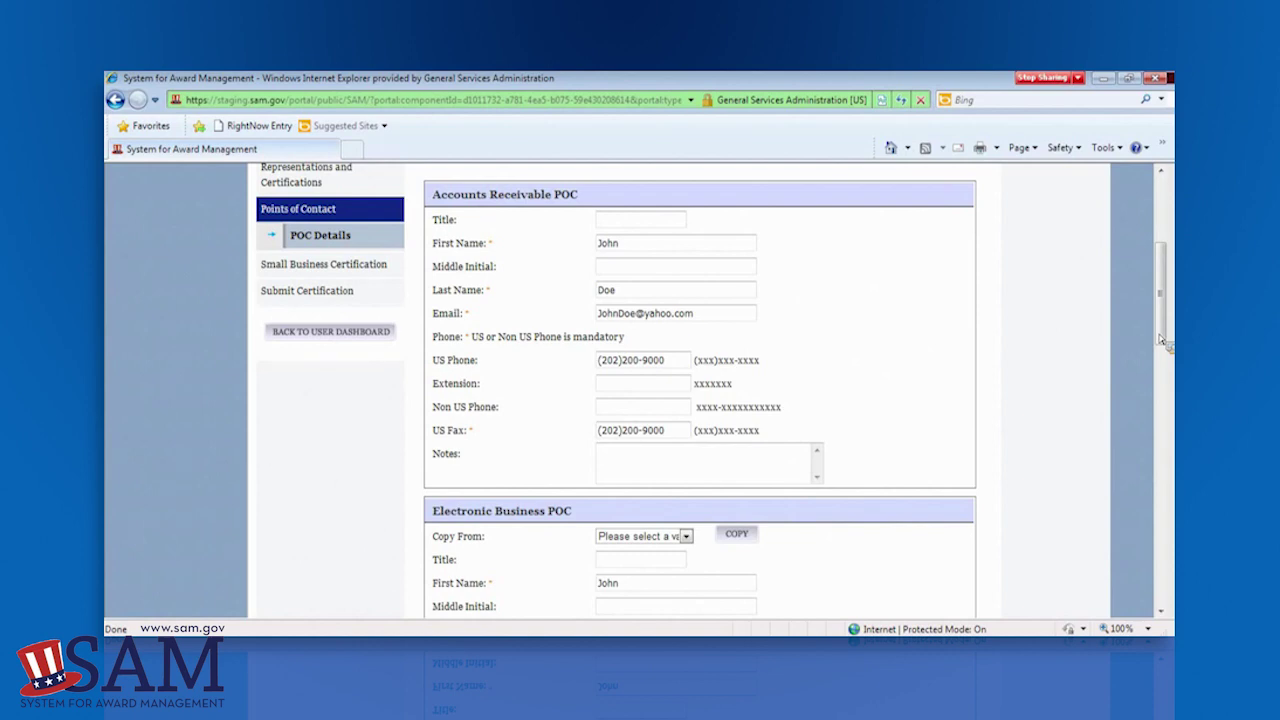
{"action": "left_click_drag", "start_coordinate": [1162, 340], "coordinate": [1168, 328]}
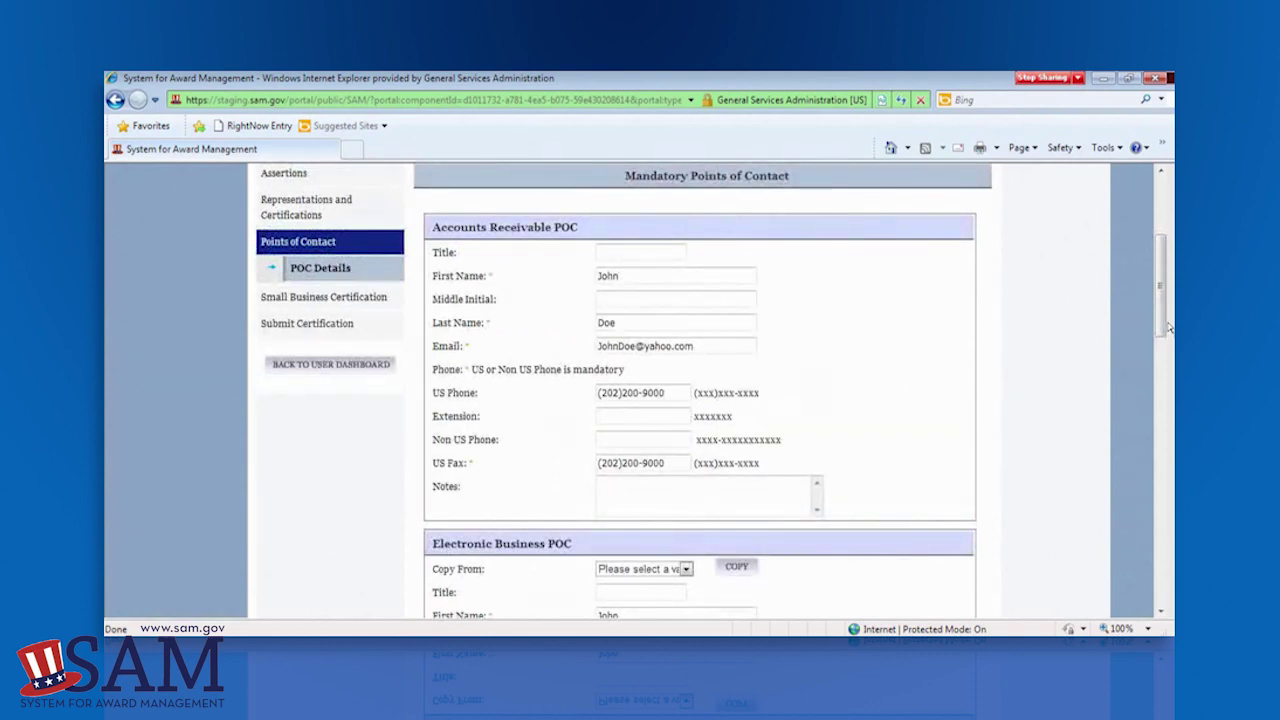
{"action": "left_click_drag", "start_coordinate": [1168, 328], "coordinate": [1169, 505]}
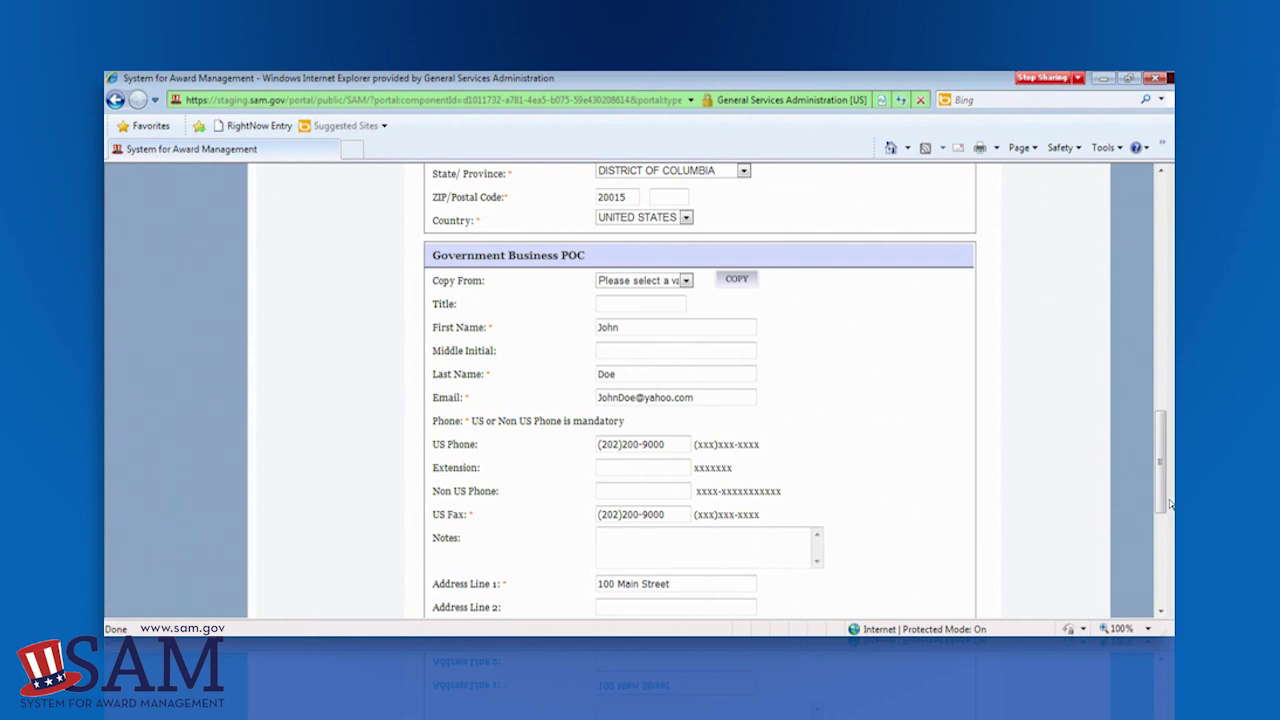
- Try the full name in the Government Business POC's First Name with Last Name cleared, and restore the separate first and last names
{"action": "left_click", "coordinate": [716, 333]}
{"action": "type", "text": "Doe"}
{"action": "double_click", "coordinate": [631, 375]}
{"action": "key", "text": "BackSpace"}
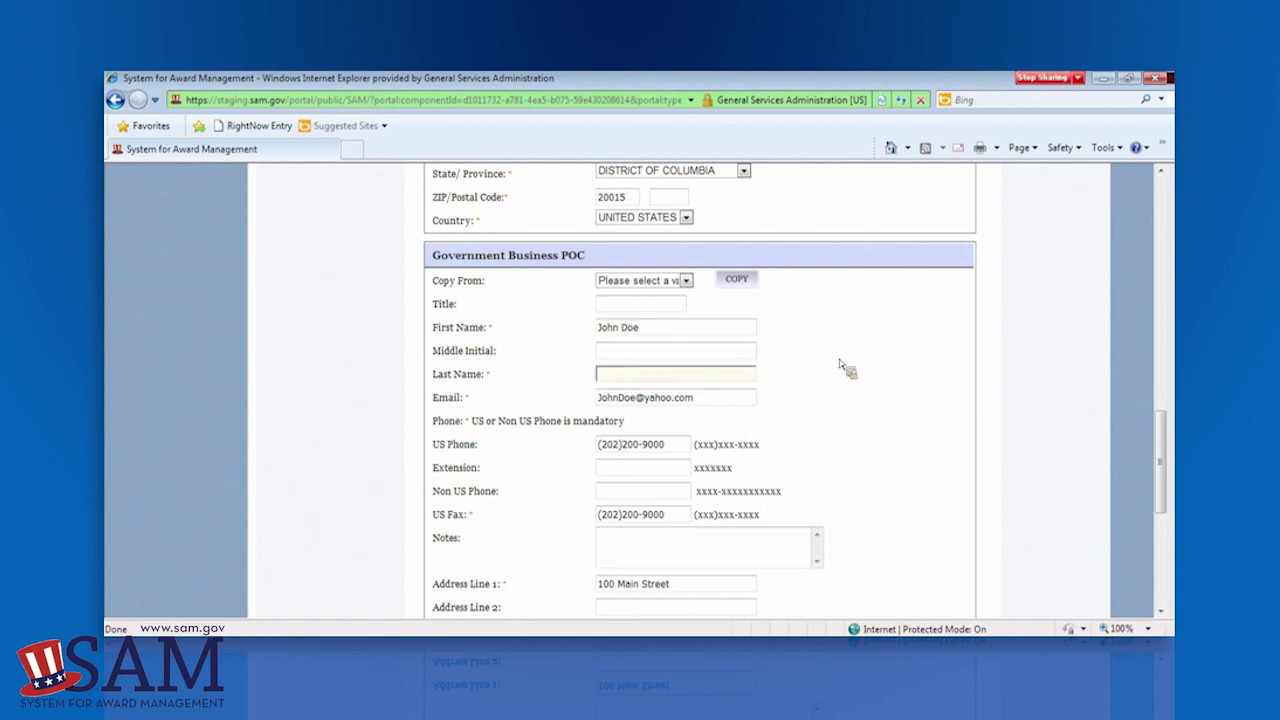
{"action": "left_click", "coordinate": [643, 333]}
{"action": "double_click", "coordinate": [628, 330]}
{"action": "key", "text": "BackSpace"}
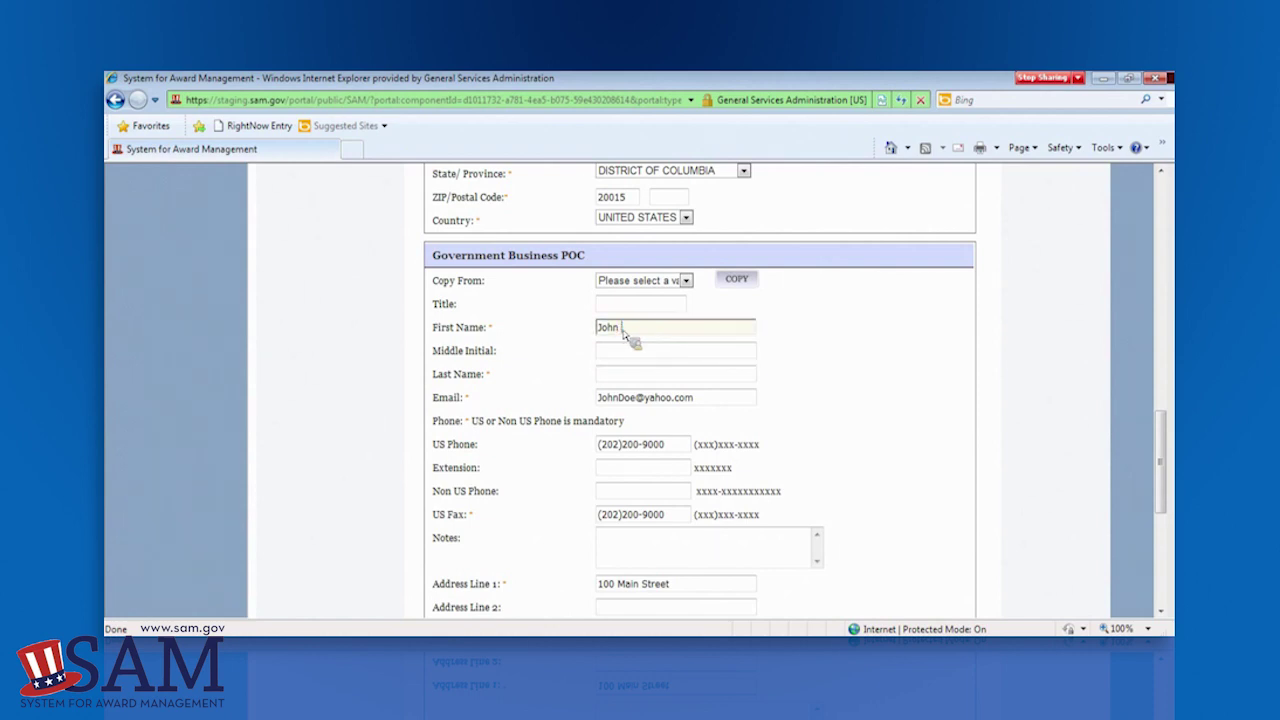
{"action": "left_click", "coordinate": [612, 375]}
{"action": "type", "text": "Doe"}
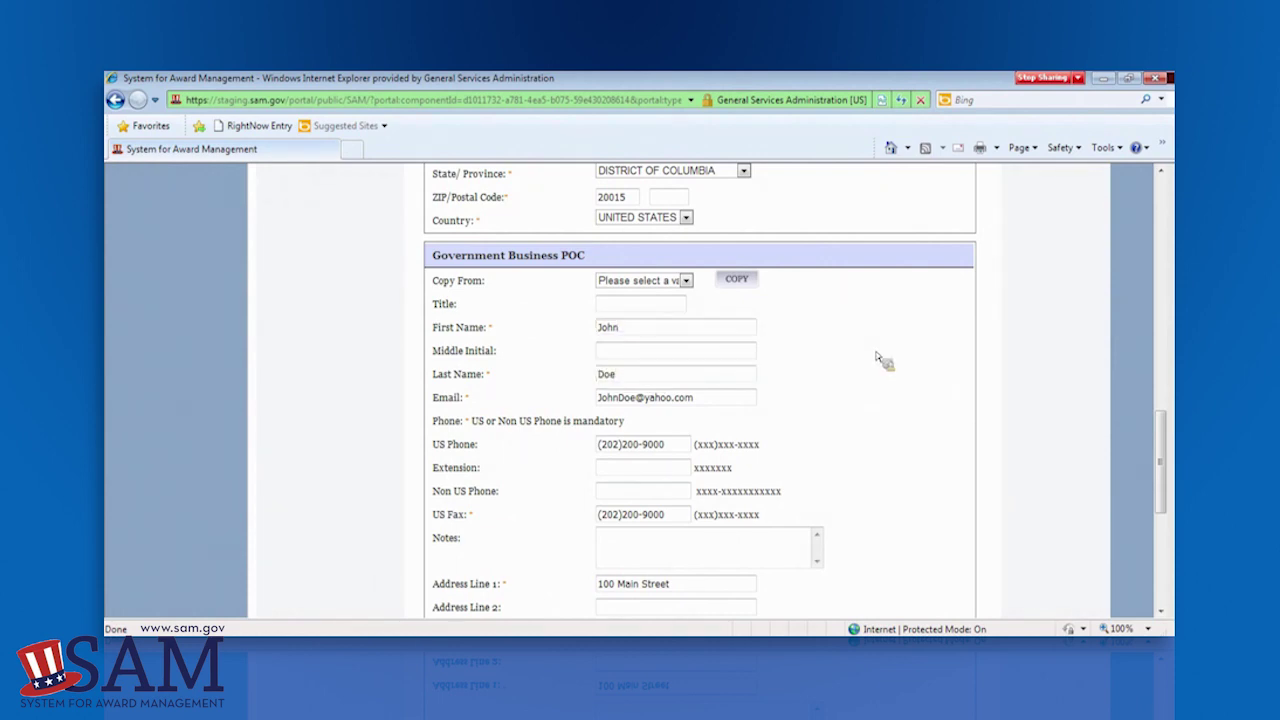
- Expand the Optional POC, try the contact's full name in its First Name field, and clear the entry
{"action": "left_click_drag", "start_coordinate": [1158, 448], "coordinate": [1160, 517]}
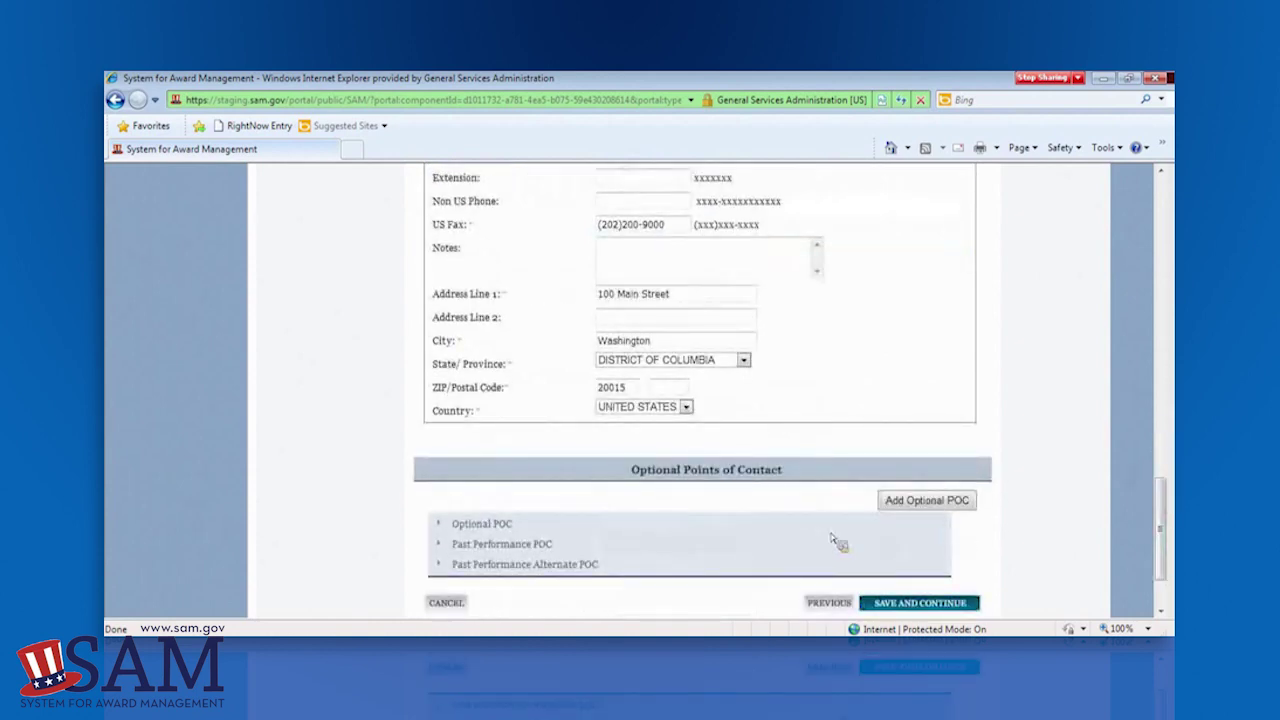
{"action": "left_click", "coordinate": [440, 527]}
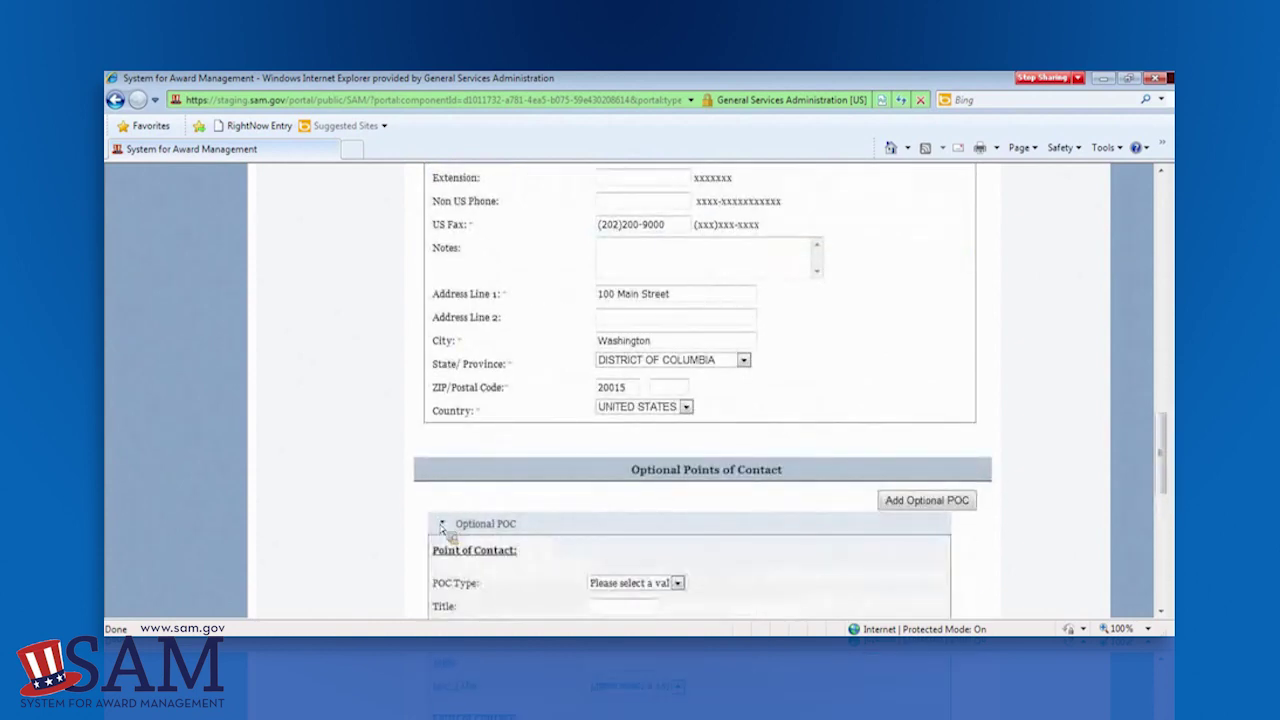
{"action": "left_click_drag", "start_coordinate": [1160, 462], "coordinate": [1162, 500]}
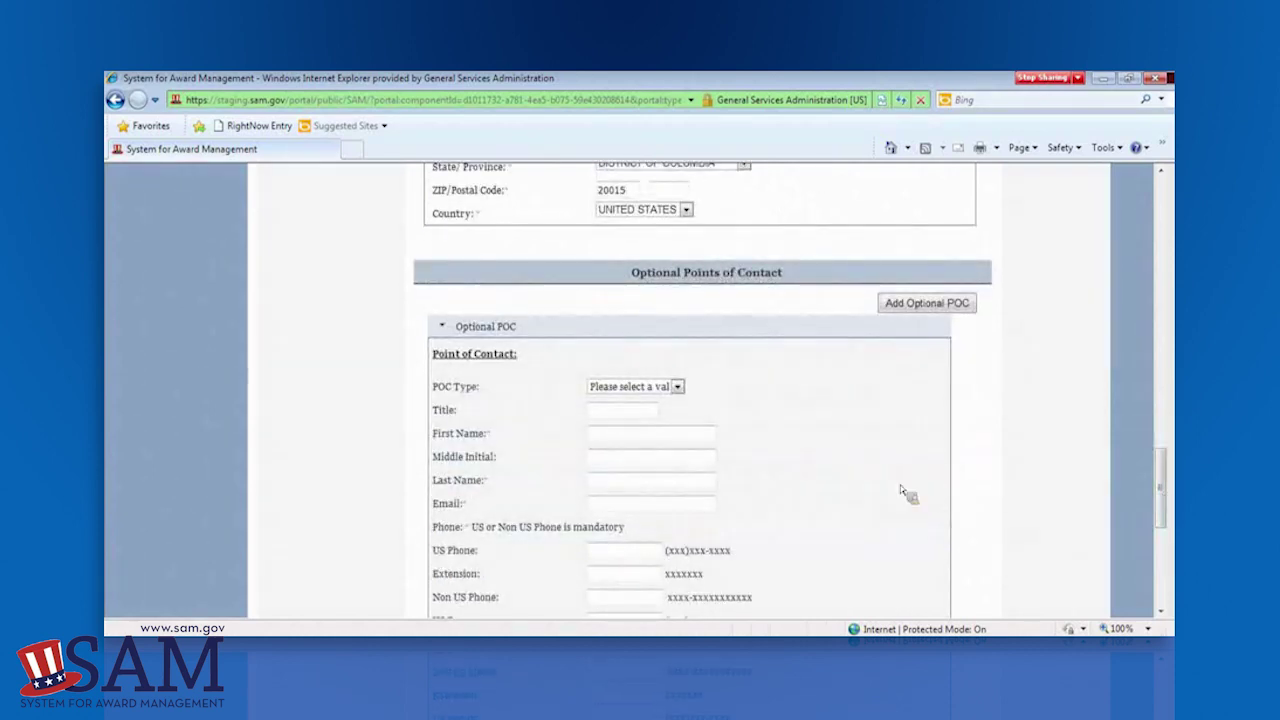
{"action": "left_click", "coordinate": [675, 436]}
{"action": "type", "text": "John Doe"}
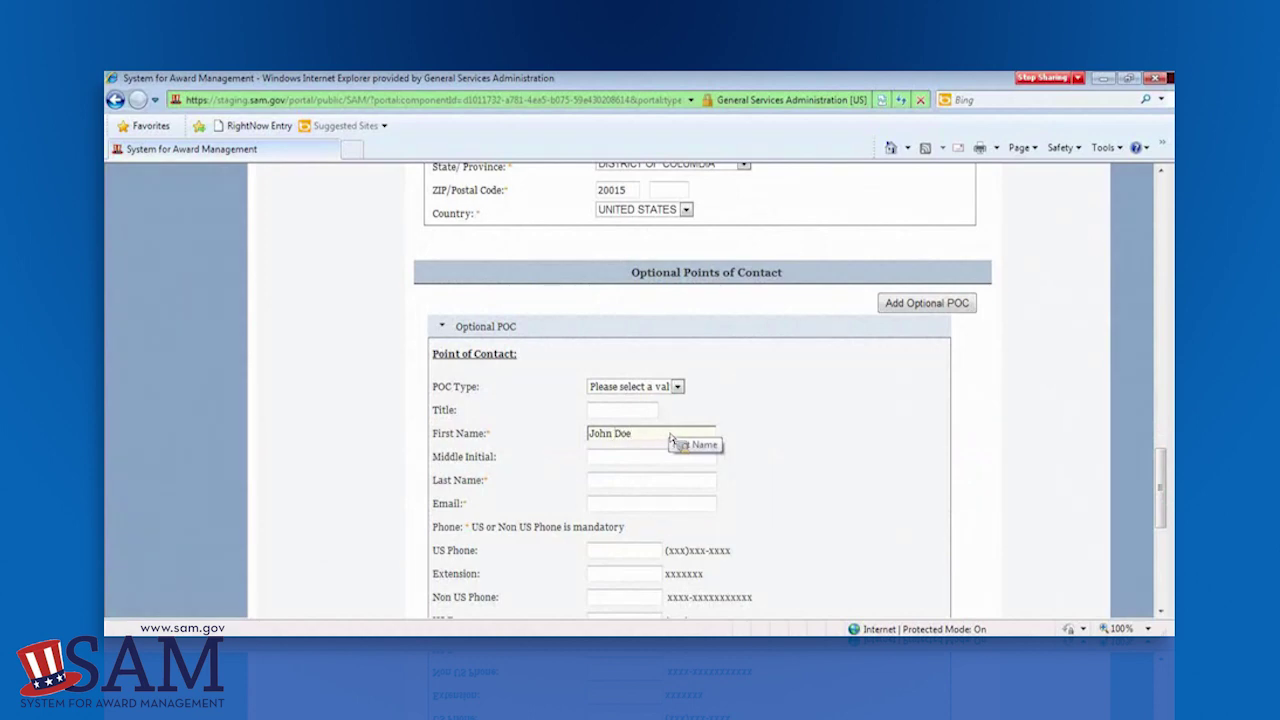
{"action": "left_click", "coordinate": [441, 328]}
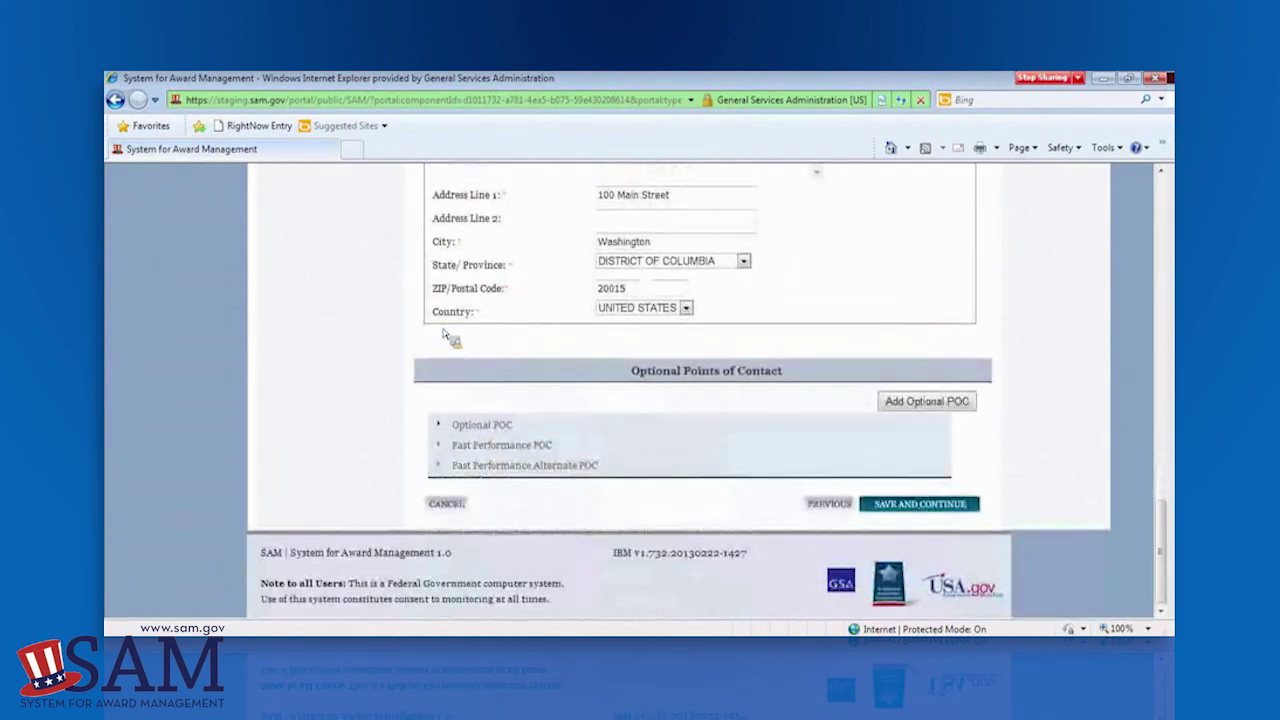
{"action": "left_click", "coordinate": [444, 426]}
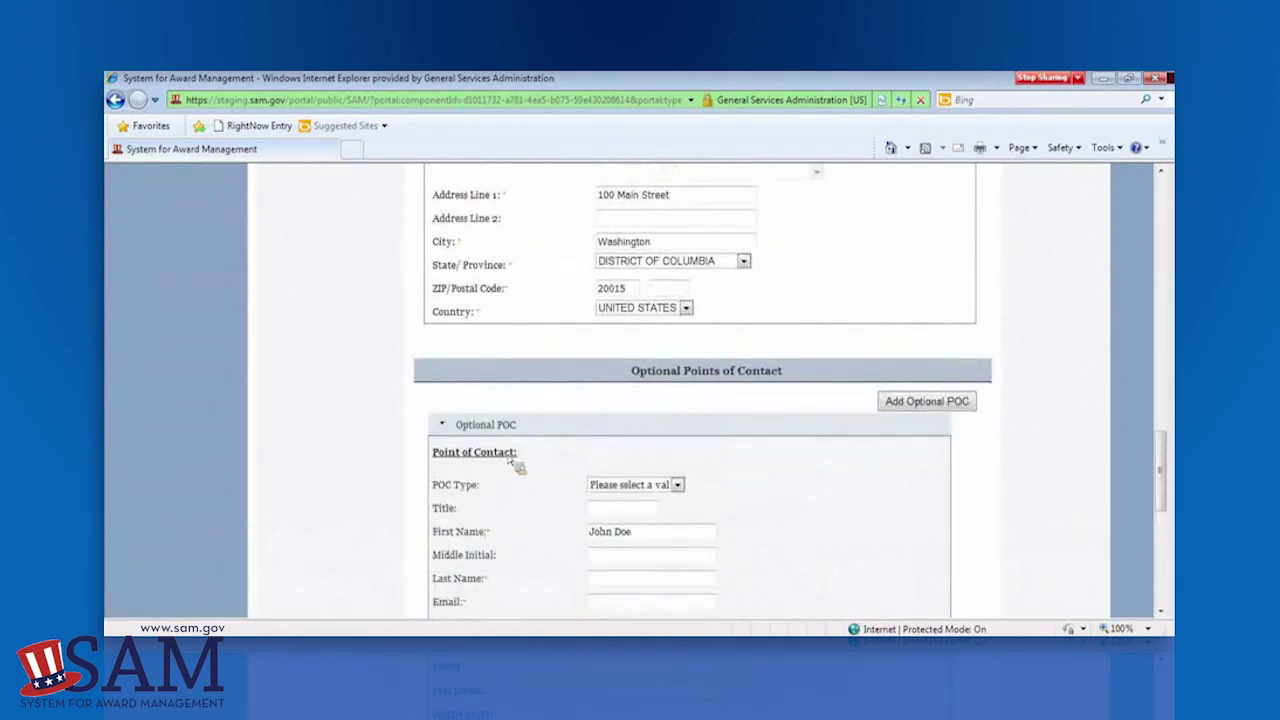
{"action": "left_click_drag", "start_coordinate": [651, 528], "coordinate": [587, 527]}
{"action": "key", "text": "BackSpace"}
- Collapse the Optional POC and save the Points of Contact page to continue
{"action": "left_click", "coordinate": [444, 427]}
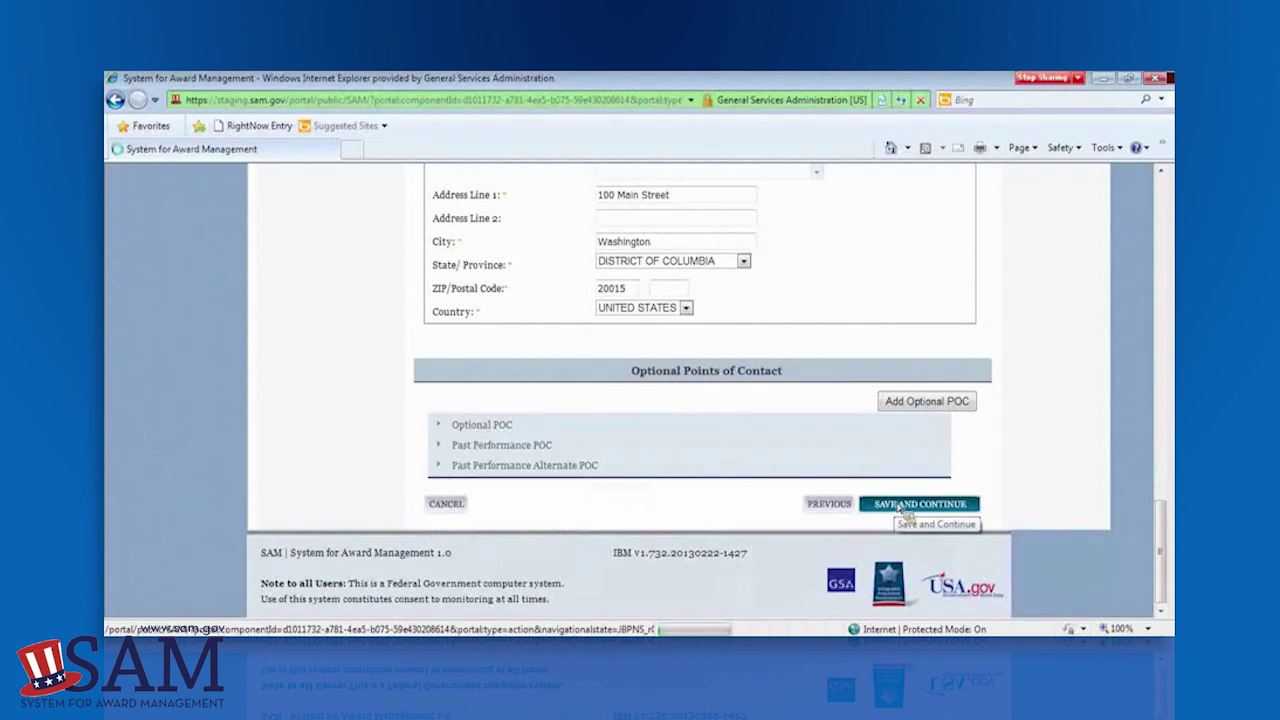
{"action": "left_click", "coordinate": [905, 504]}
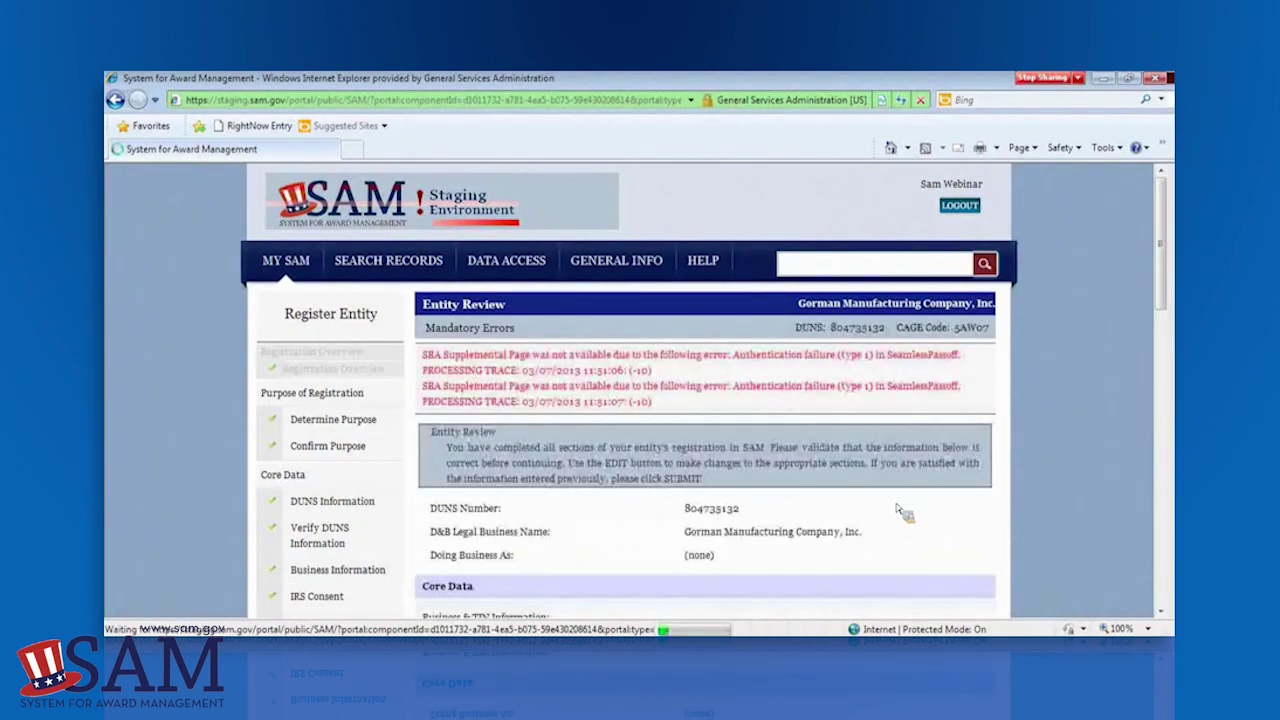
- Check the mandatory errors on the Entity Review page and open the SBA Profile under Small Business Certification
{"action": "left_click_drag", "start_coordinate": [1163, 287], "coordinate": [1165, 302]}
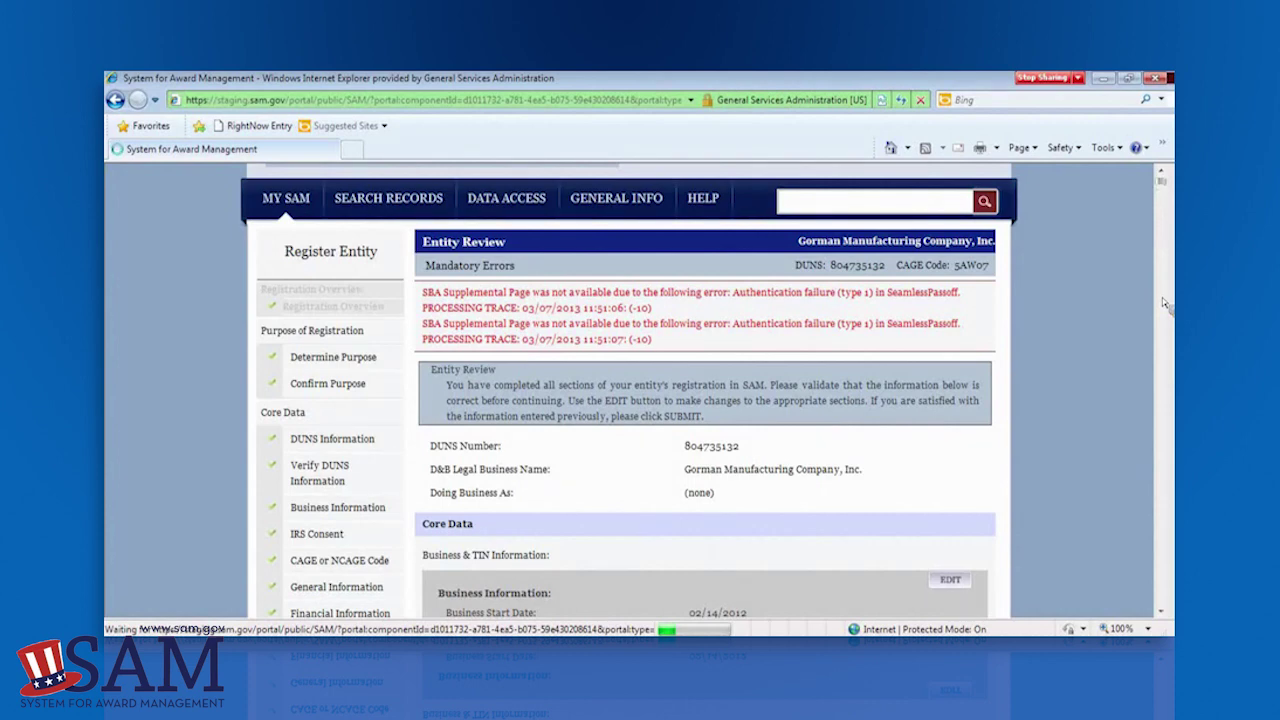
{"action": "left_click", "coordinate": [1165, 188]}
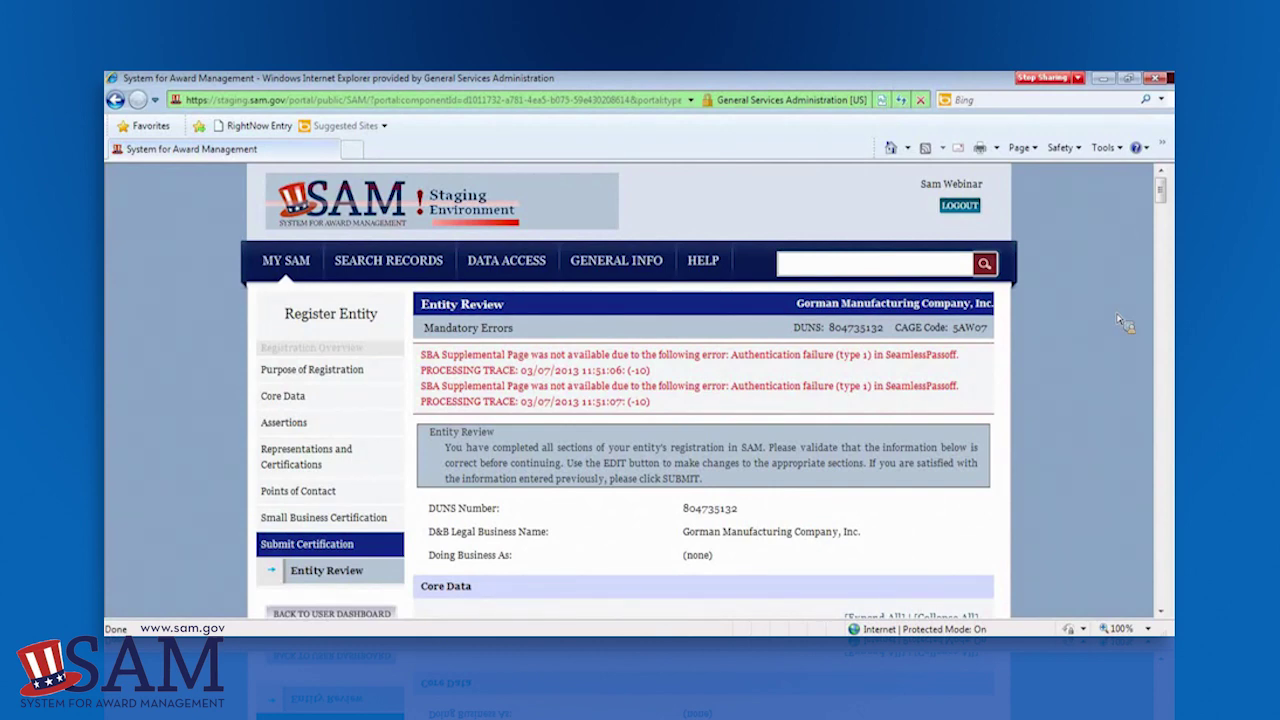
{"action": "left_click", "coordinate": [380, 518]}
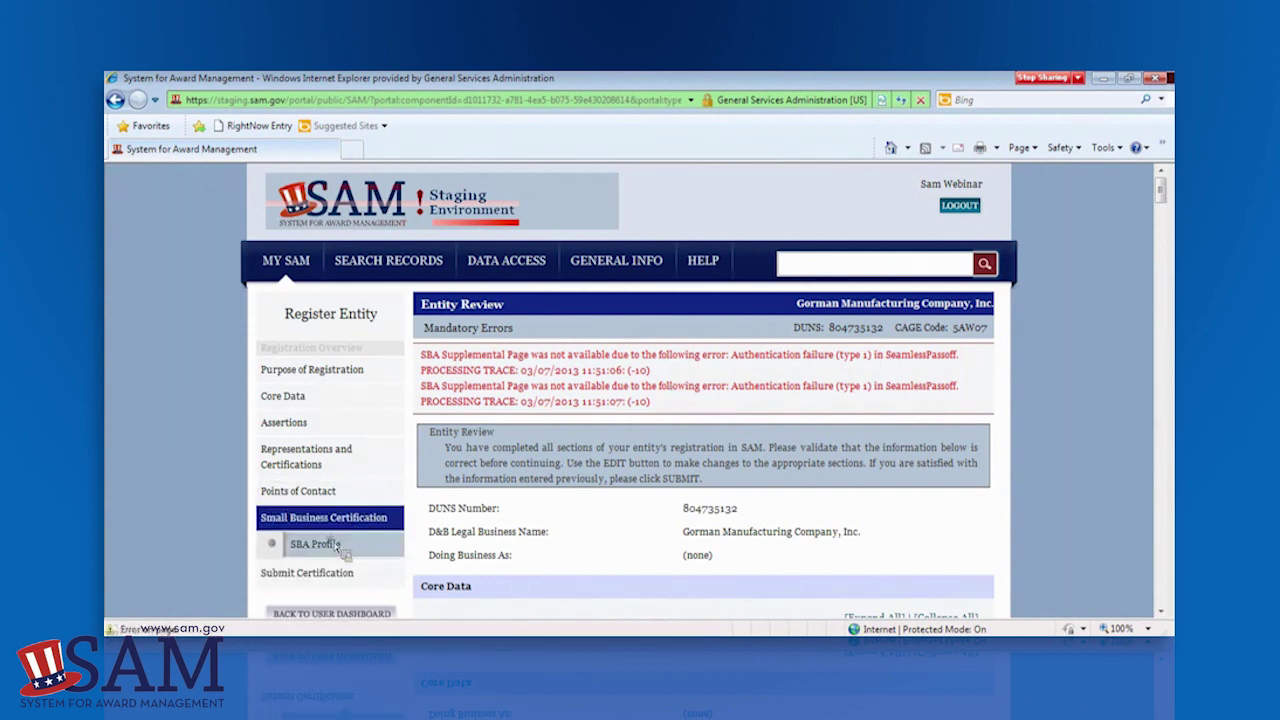
{"action": "left_click", "coordinate": [338, 546]}
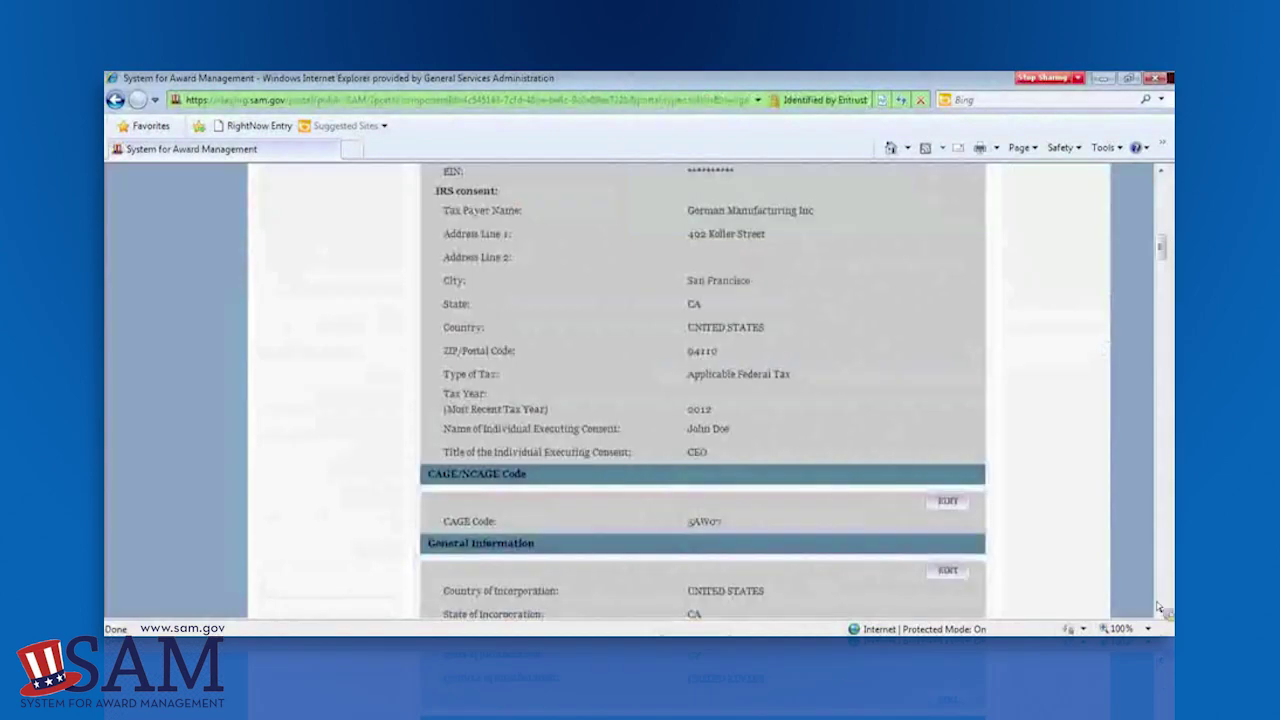
- Examine the entity's expanded registration details, from Core Data through Assertions to Representations and Certifications
{"action": "scroll", "coordinate": [1157, 607], "scroll_direction": "down", "scroll_amount": 5}
{"action": "scroll", "coordinate": [1166, 617], "scroll_direction": "down", "scroll_amount": 15}
{"action": "scroll", "coordinate": [1168, 620], "scroll_direction": "down", "scroll_amount": 10}
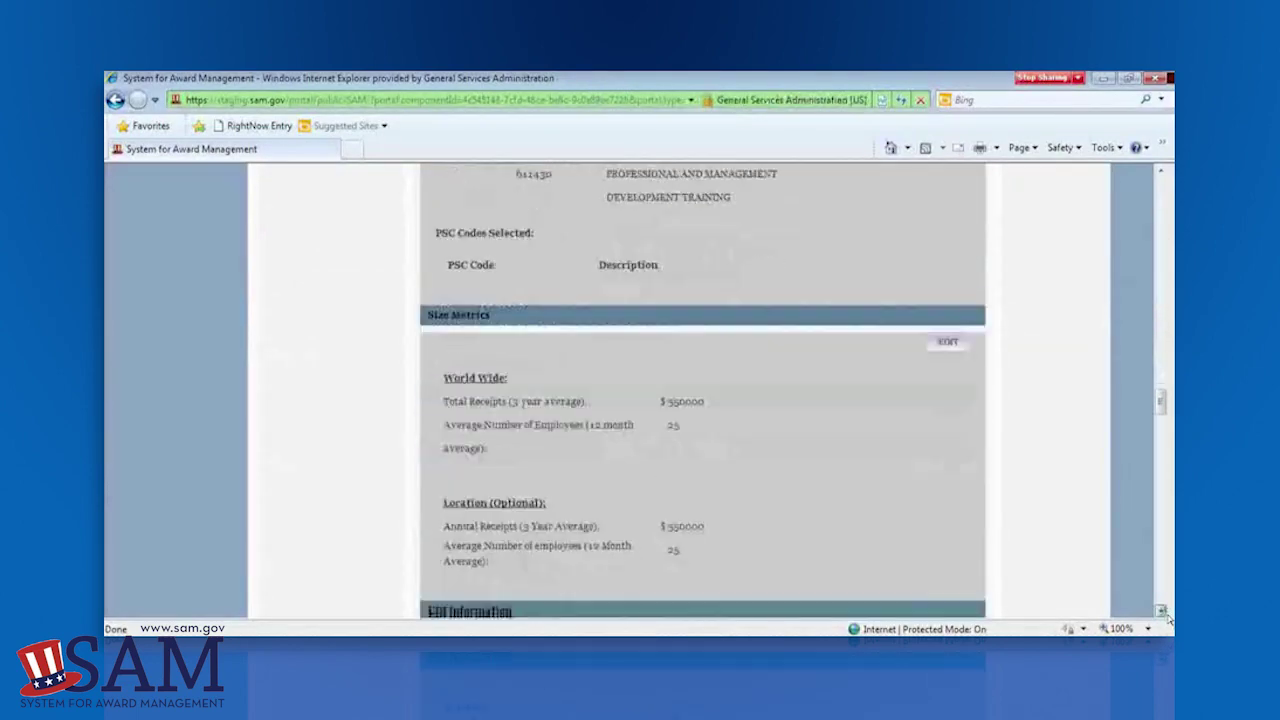
{"action": "scroll", "coordinate": [1168, 620], "scroll_direction": "down", "scroll_amount": 5}
{"action": "scroll", "coordinate": [1168, 620], "scroll_direction": "down", "scroll_amount": 10}
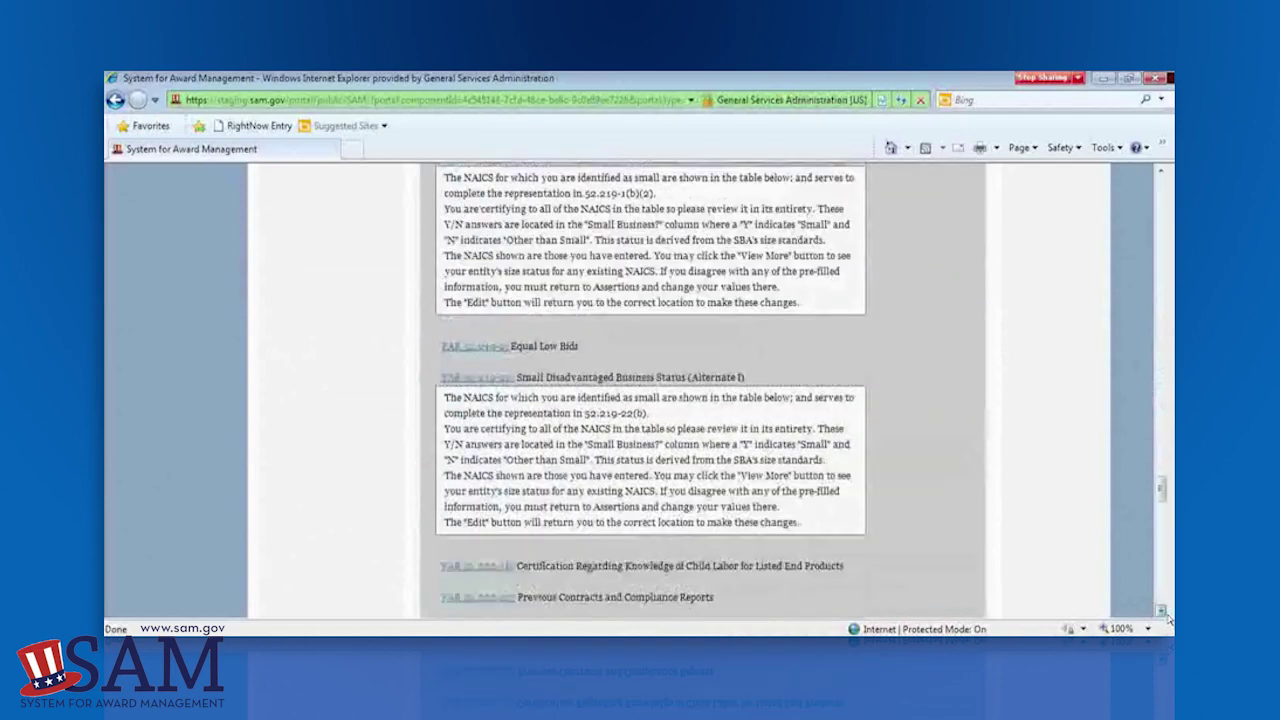
{"action": "left_click_drag", "start_coordinate": [1162, 490], "coordinate": [1140, 207]}
{"action": "scroll", "coordinate": [1140, 207], "scroll_direction": "down", "scroll_amount": 3}
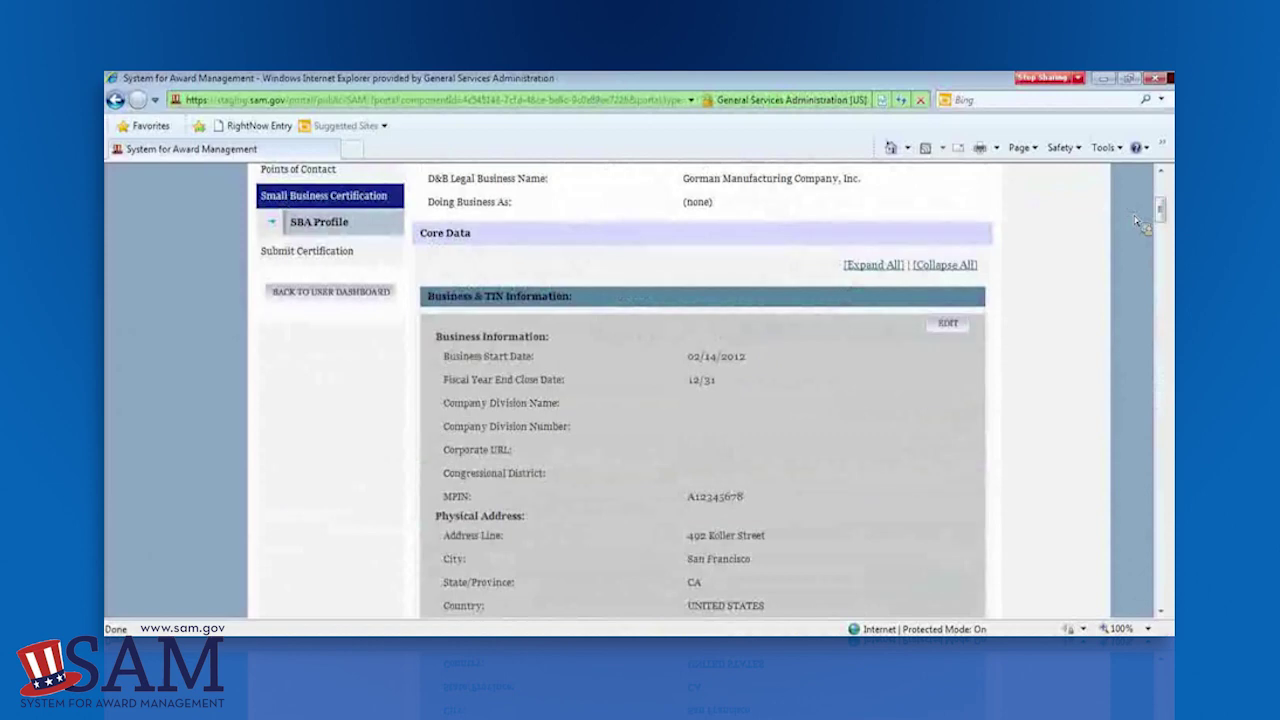
- Collapse all Core Data and Assertions sections, and expand and collapse General Information
{"action": "left_click", "coordinate": [950, 267]}
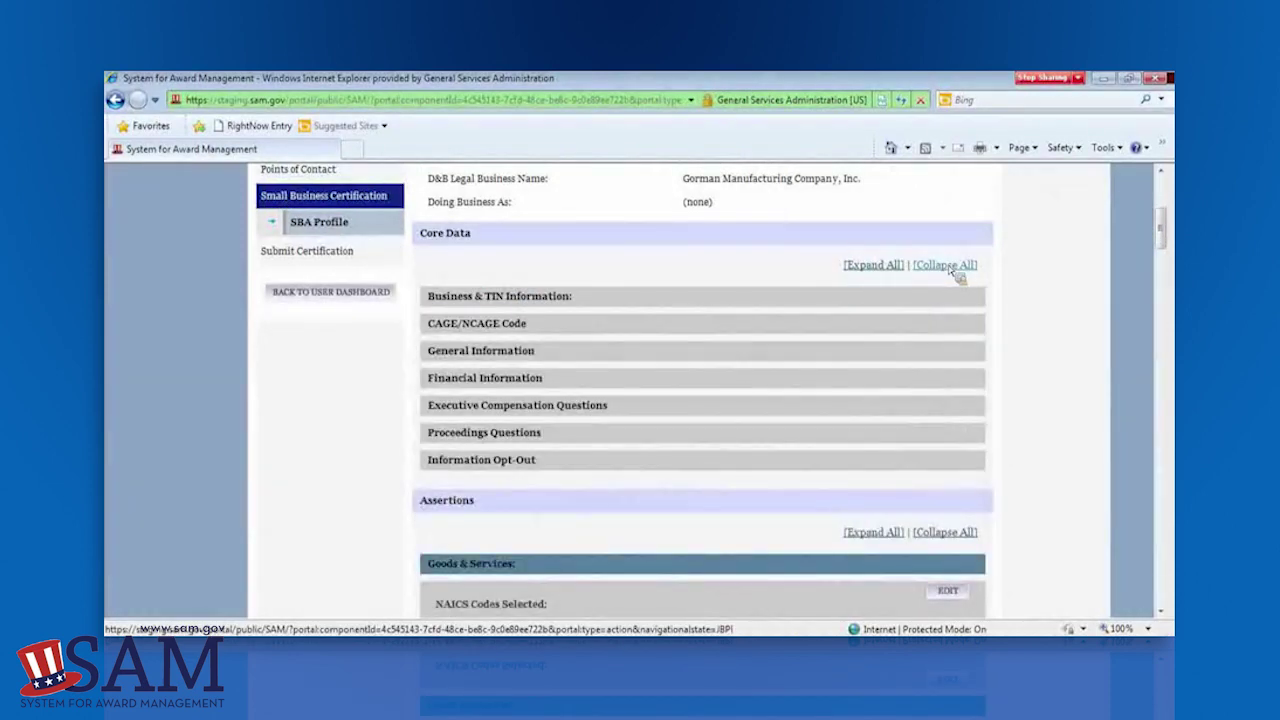
{"action": "left_click", "coordinate": [940, 534]}
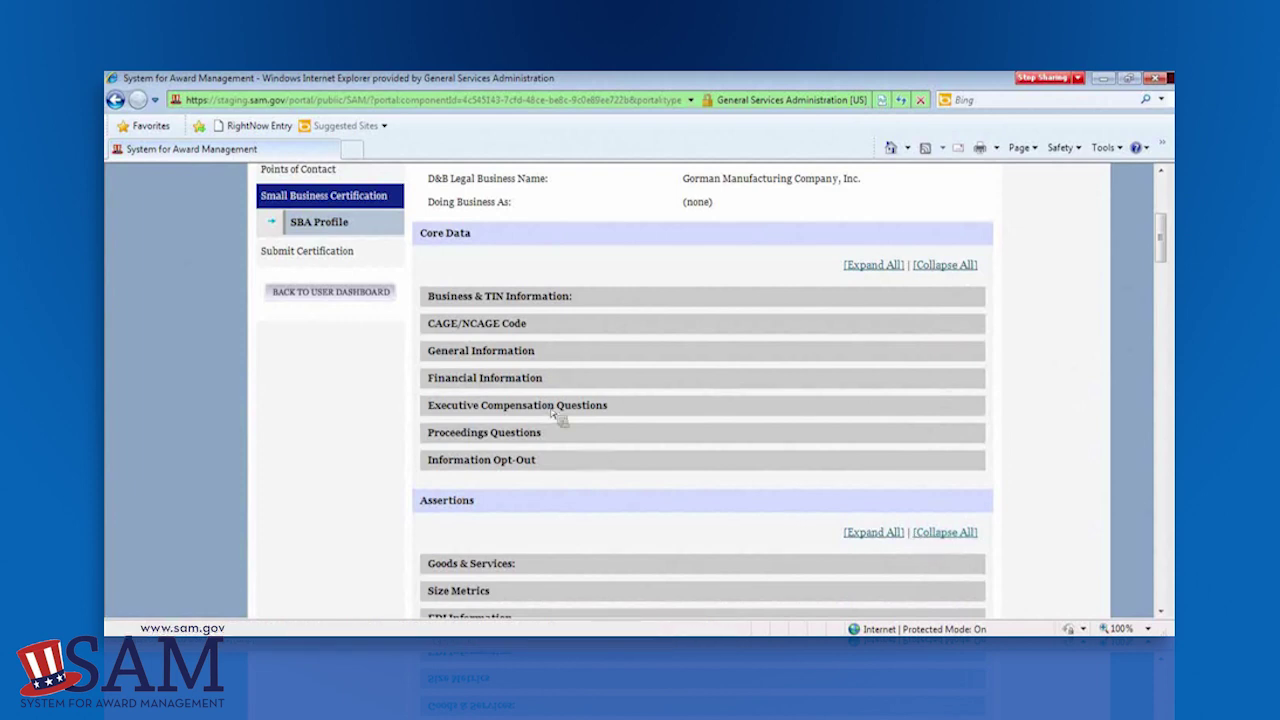
{"action": "left_click", "coordinate": [506, 352]}
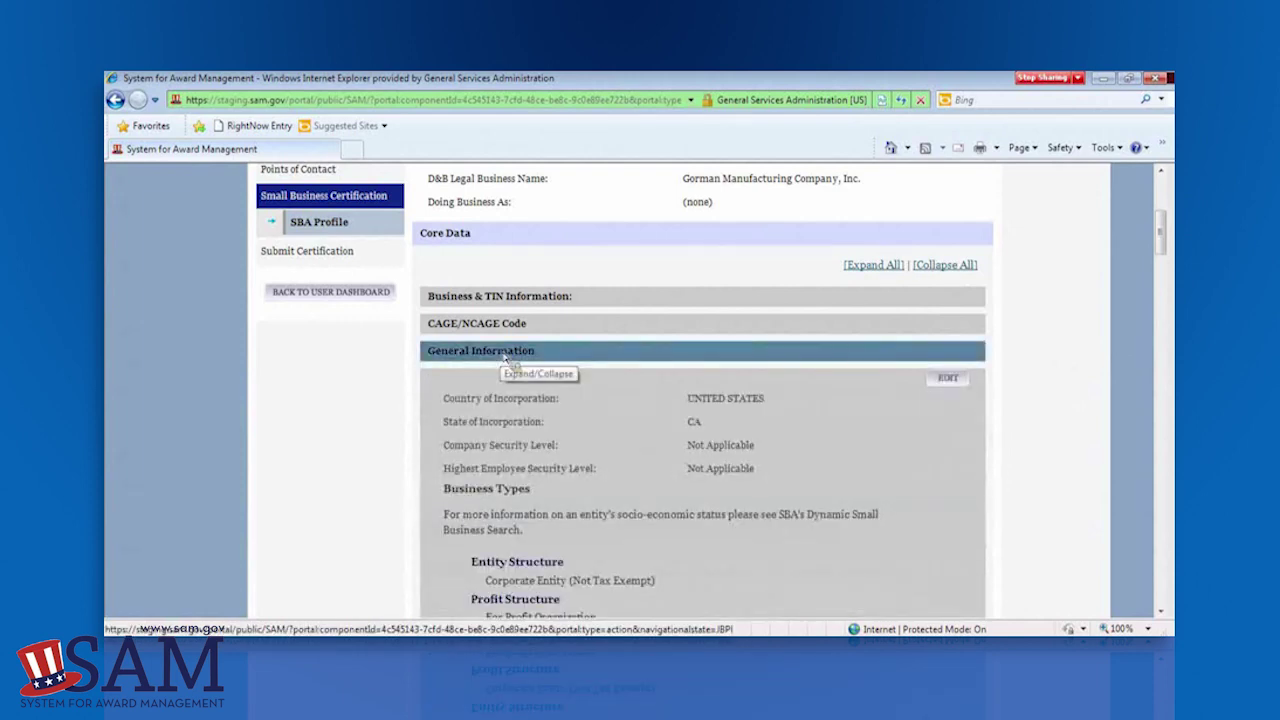
{"action": "left_click", "coordinate": [506, 352]}
- Collapse the Representations and Certifications and Point of Contact sections, and submit the entity registration
{"action": "left_click_drag", "start_coordinate": [1162, 248], "coordinate": [1165, 300]}
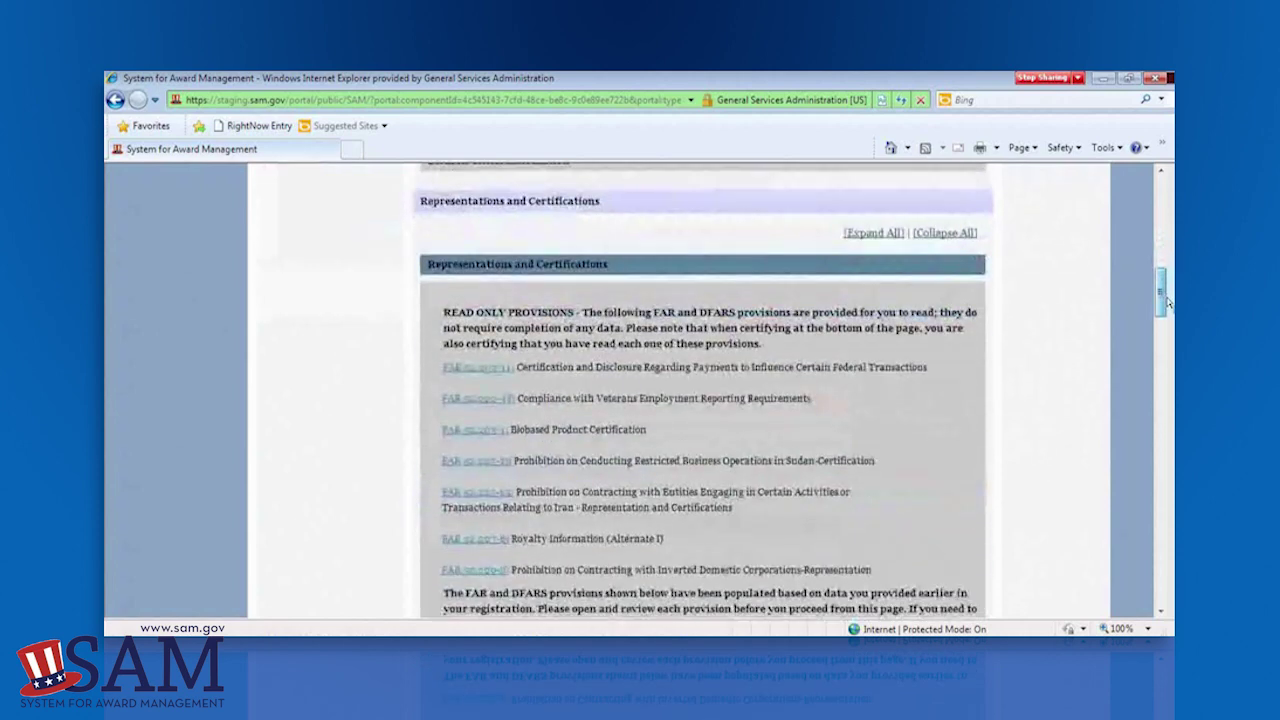
{"action": "left_click", "coordinate": [944, 233]}
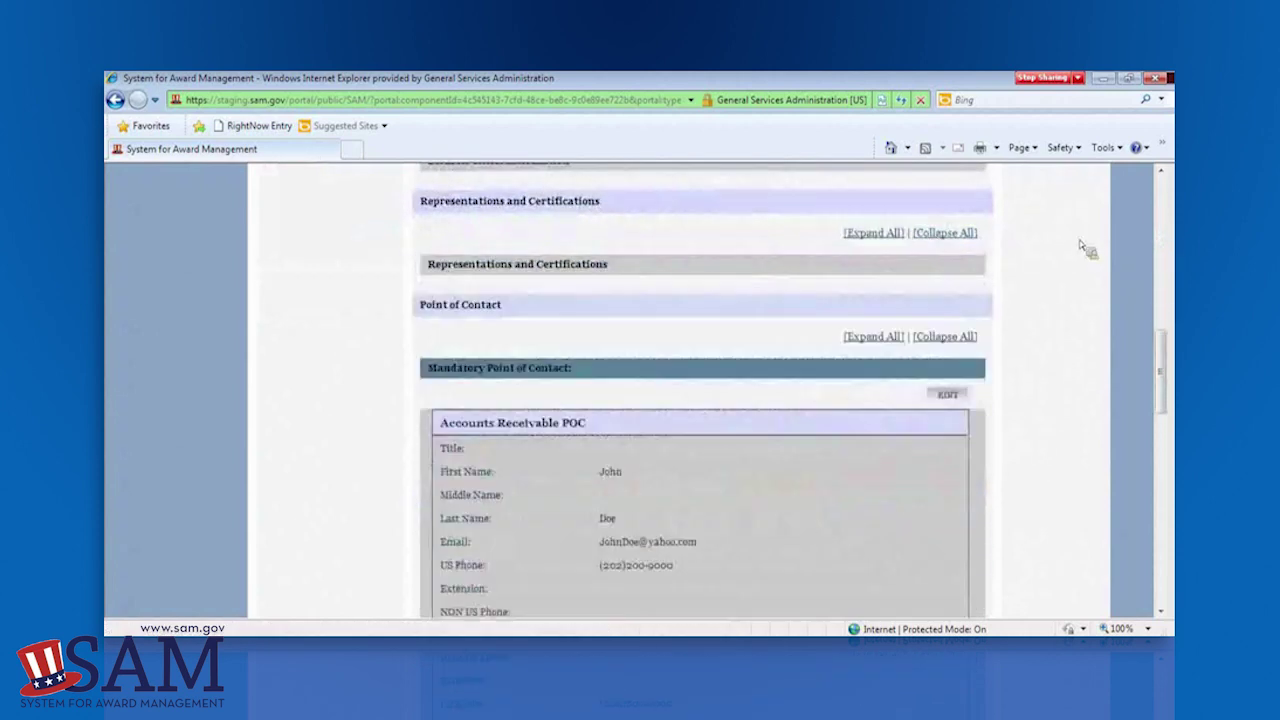
{"action": "left_click", "coordinate": [944, 337]}
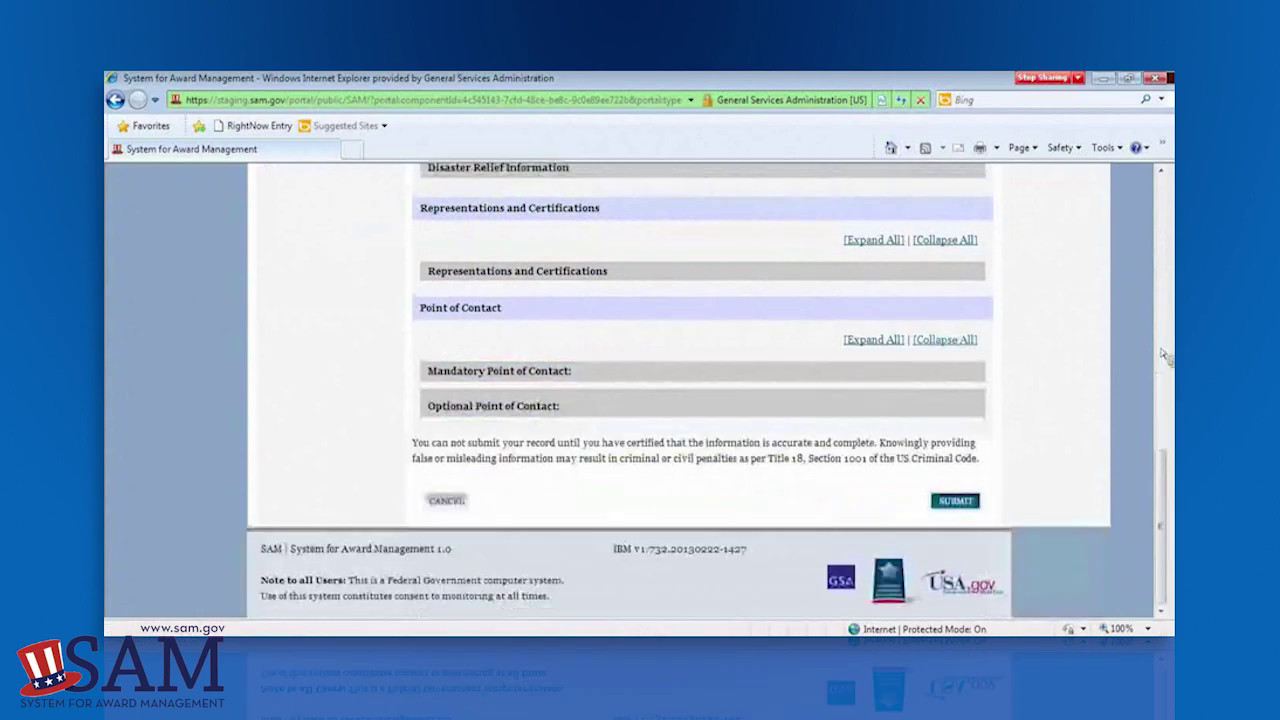
{"action": "mouse_move", "coordinate": [1162, 478]}
{"action": "left_mouse_down"}
{"action": "mouse_move", "coordinate": [1155, 325]}
{"action": "mouse_move", "coordinate": [1164, 475]}
{"action": "left_mouse_up"}
{"action": "left_click", "coordinate": [950, 543]}
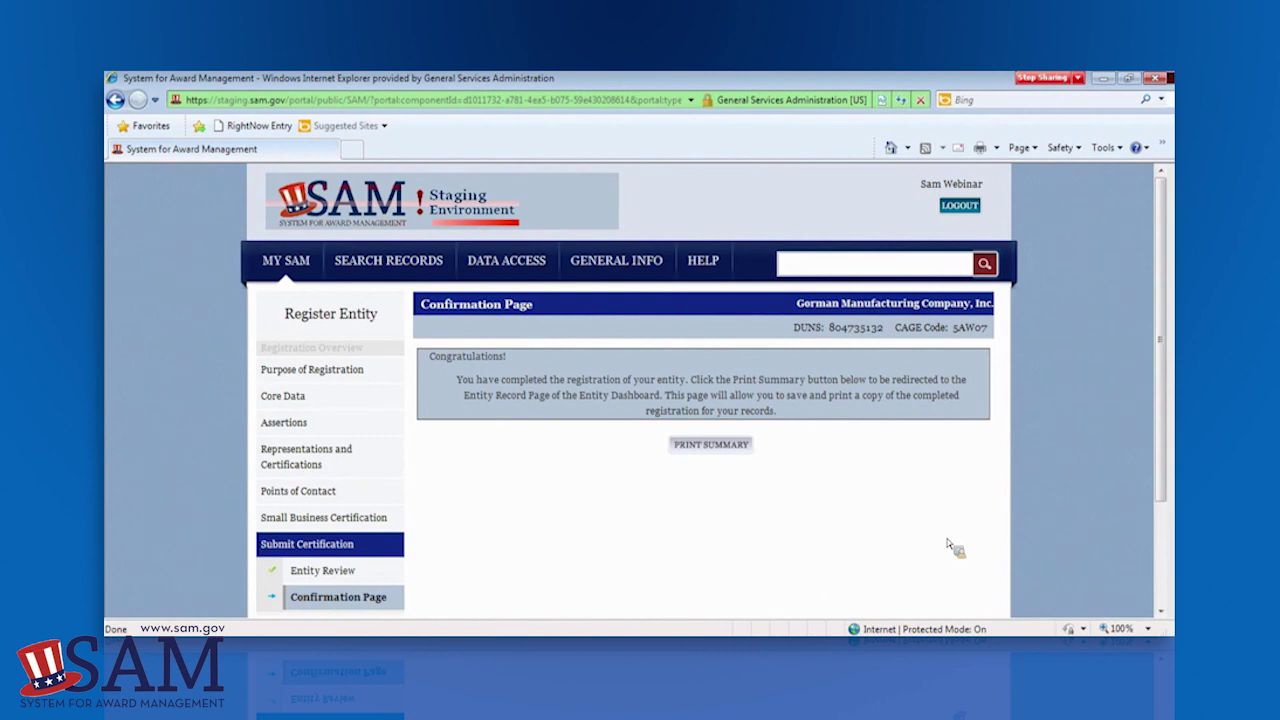
{"action": "left_click", "coordinate": [1079, 78]}
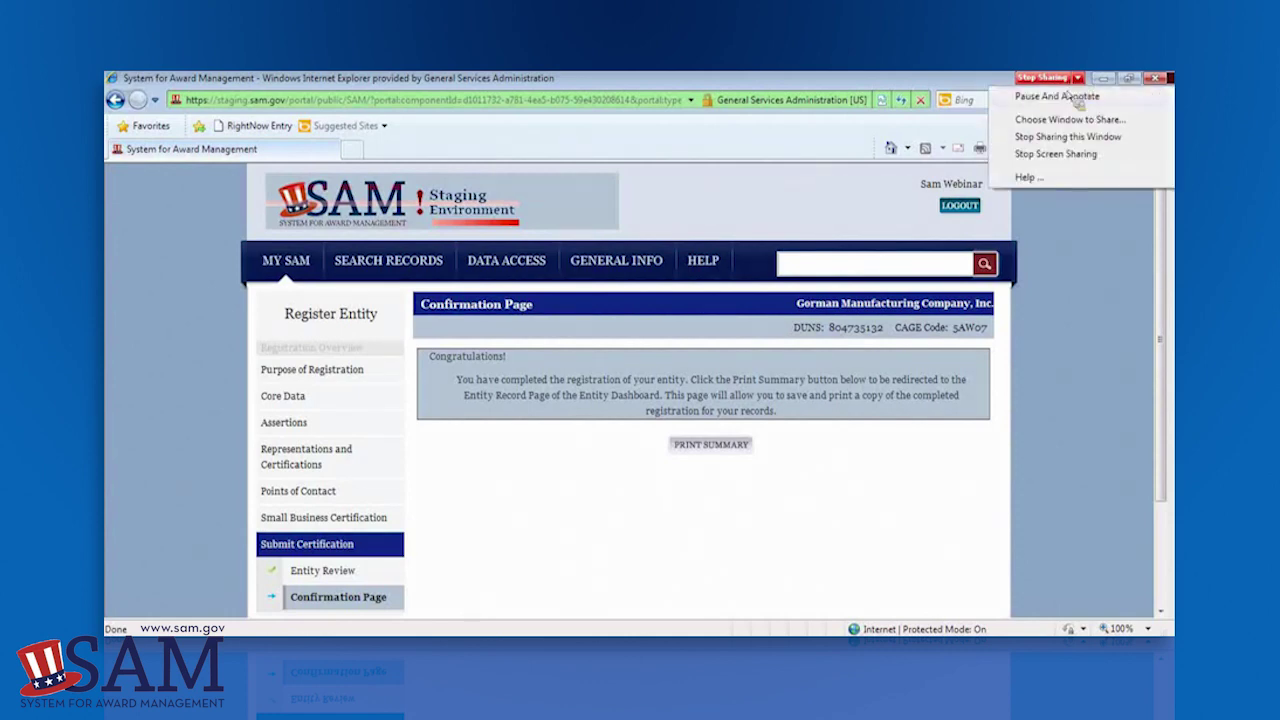